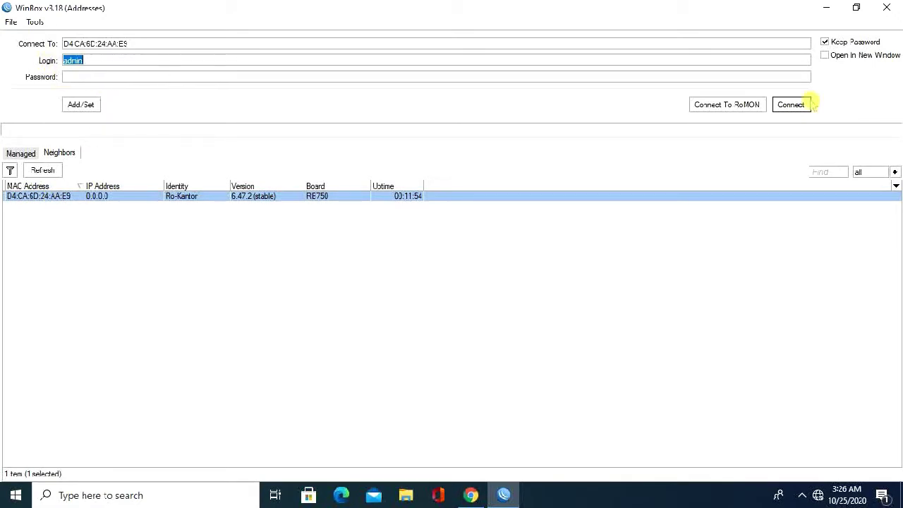
Connect to the Ro-Kantor router as admin, reconnect after the disconnection, and enlarge the session window.
click(791, 104)
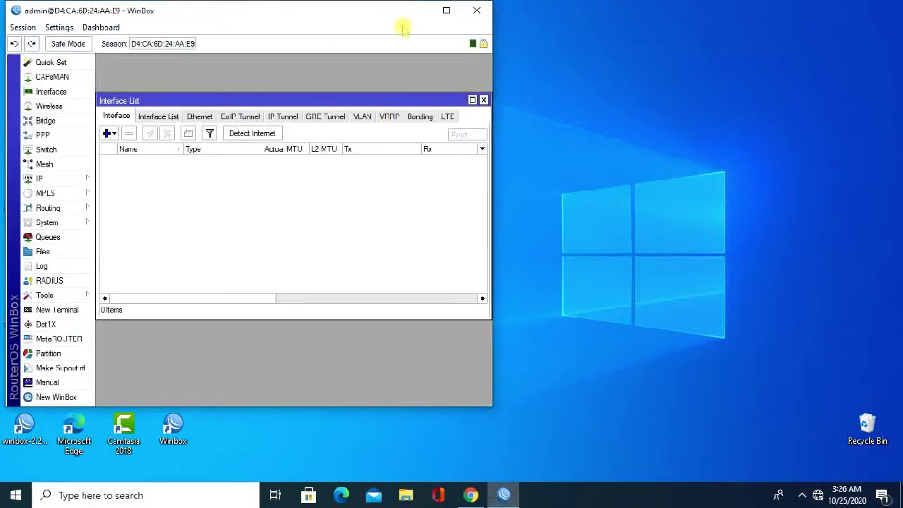
click(446, 12)
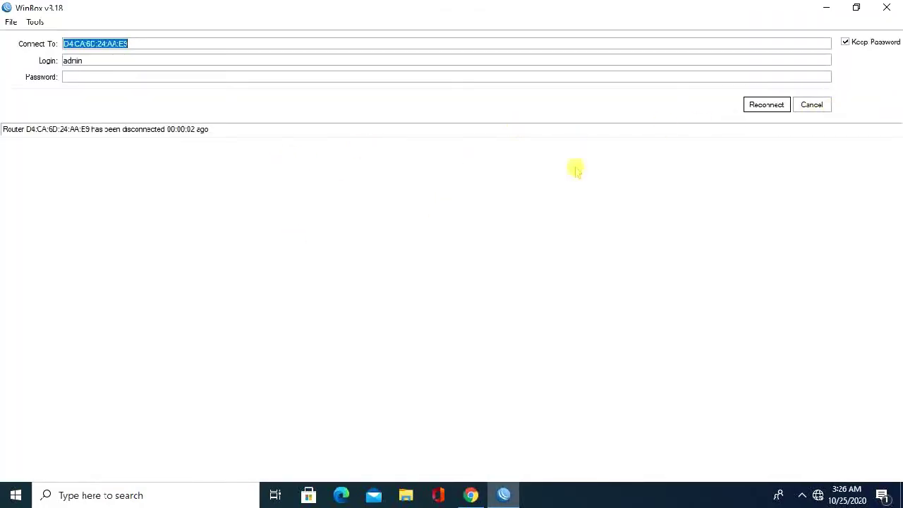
click(764, 105)
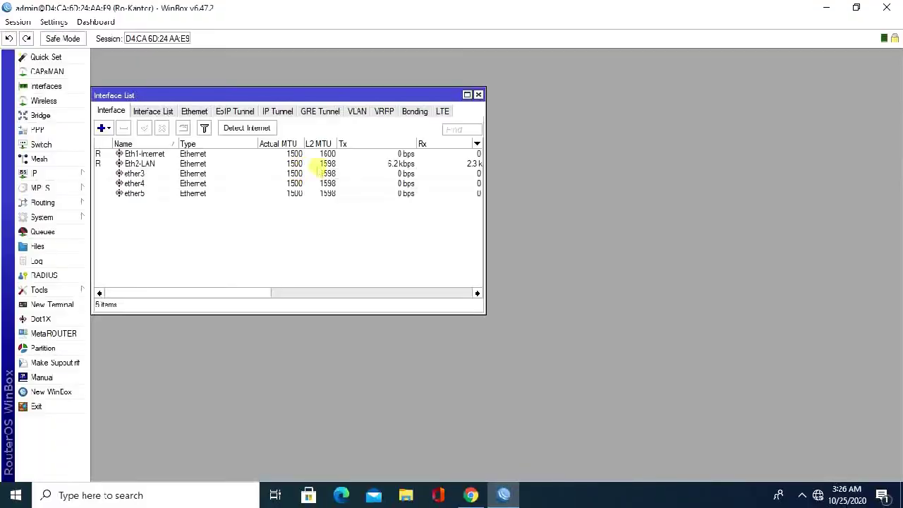
drag(300, 96, 301, 81)
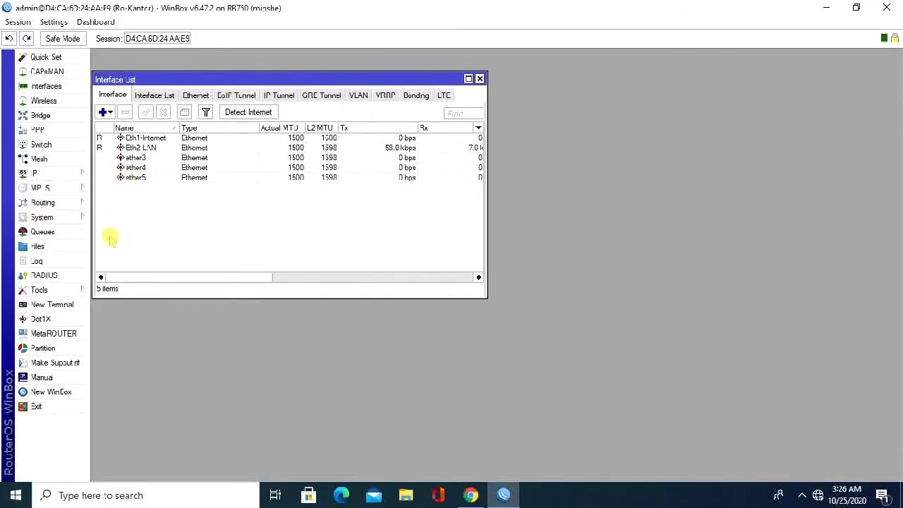
Reset the router's configuration with No Default Configuration and Do Not Backup enabled, and confirm the reboot.
click(71, 217)
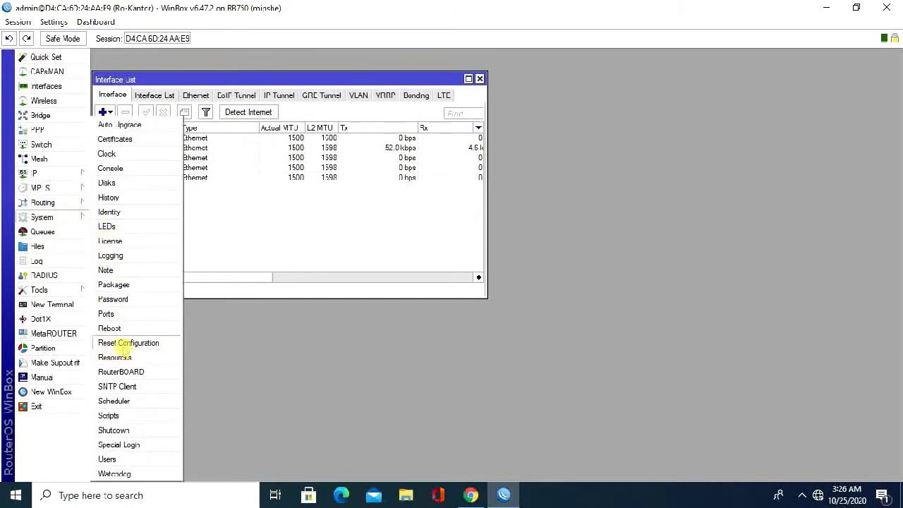
click(134, 343)
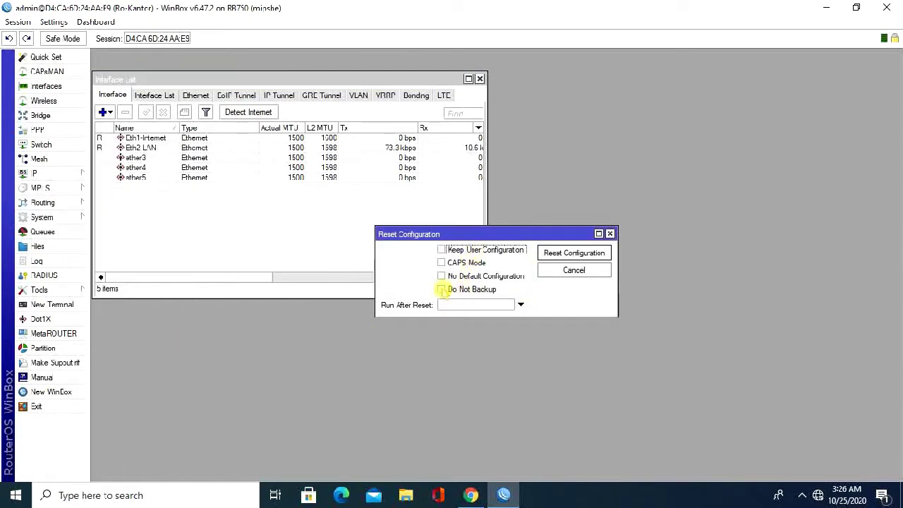
click(444, 291)
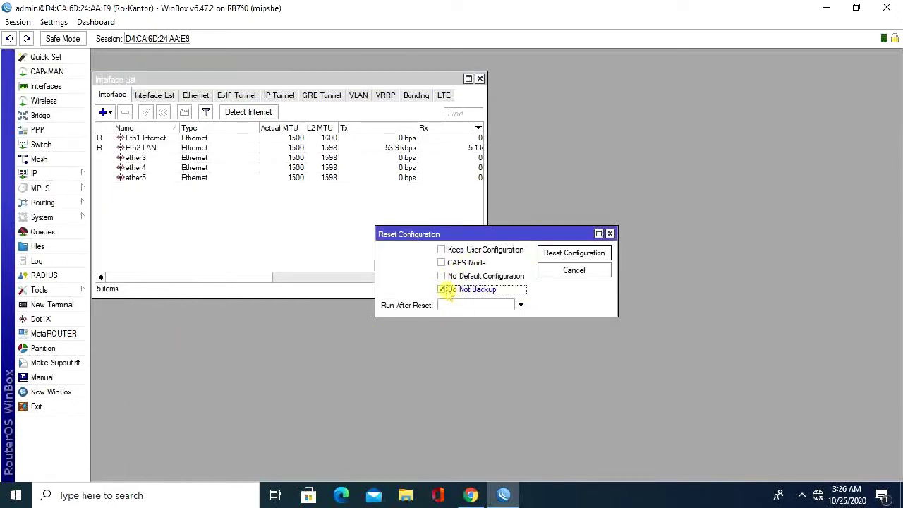
click(462, 276)
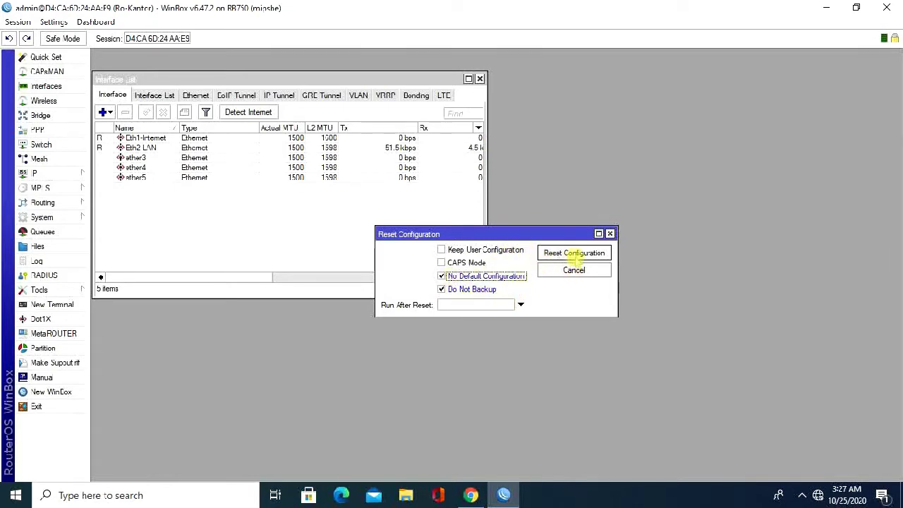
click(574, 255)
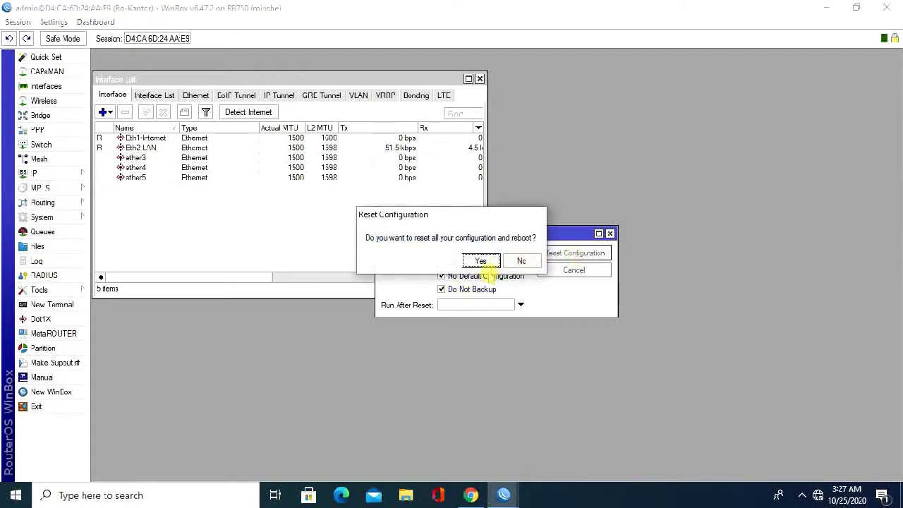
click(482, 260)
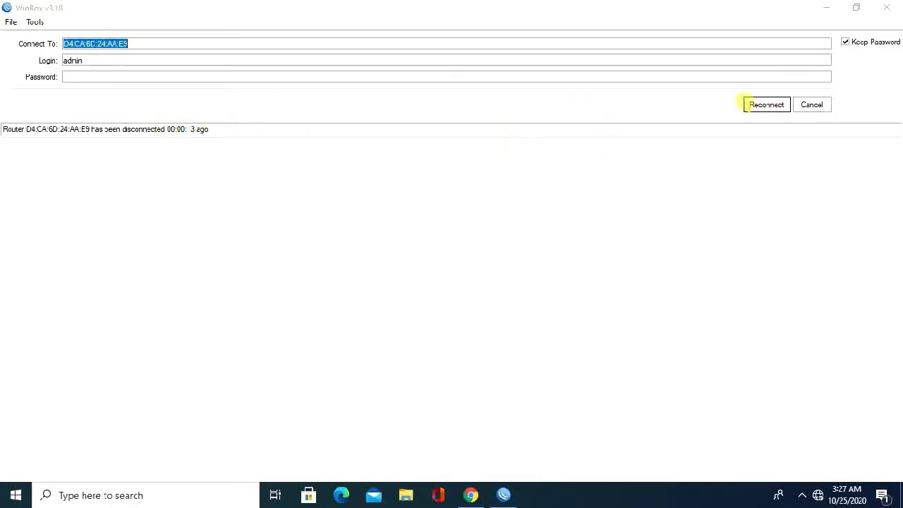
Reconnect to the rebooted router as admin, selecting its MAC address from the discovered neighbors.
click(756, 106)
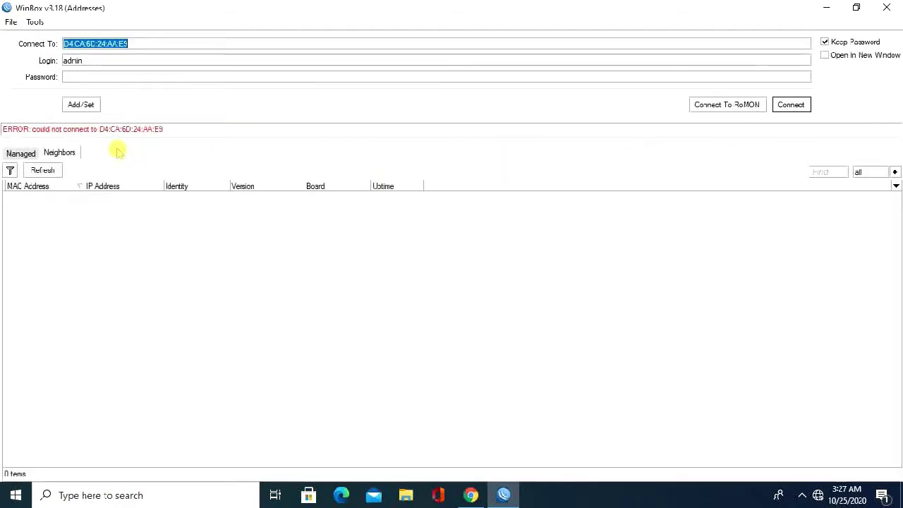
click(71, 155)
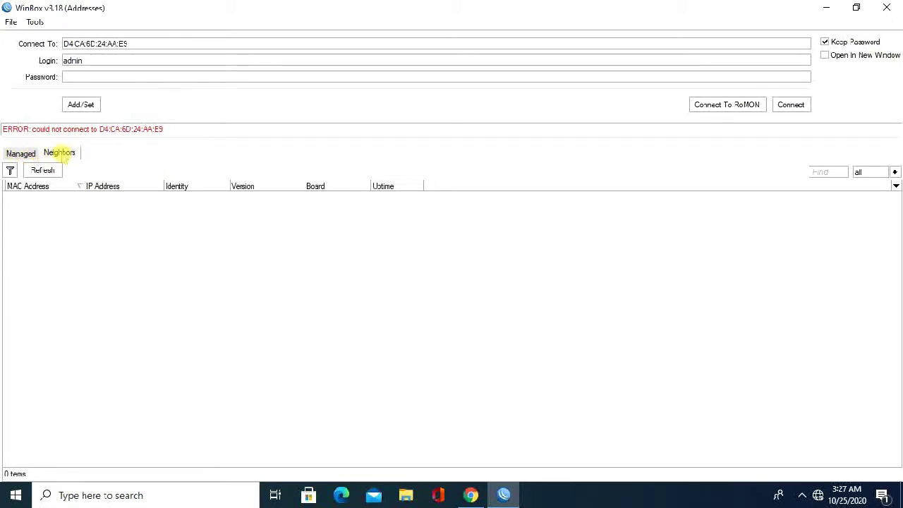
click(25, 153)
click(60, 152)
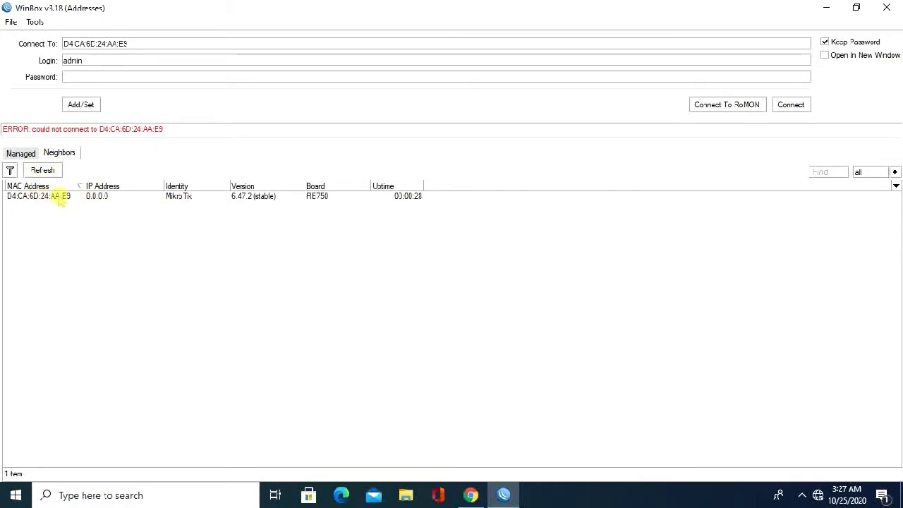
click(60, 197)
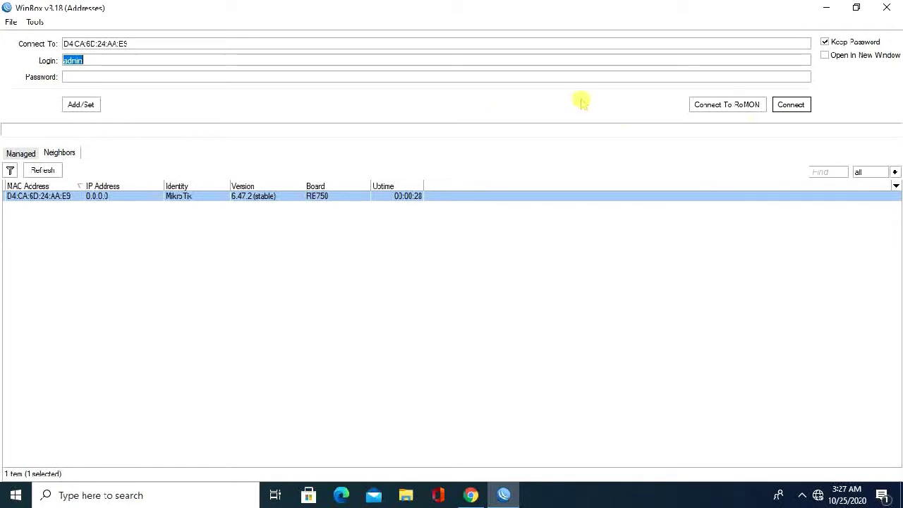
click(791, 104)
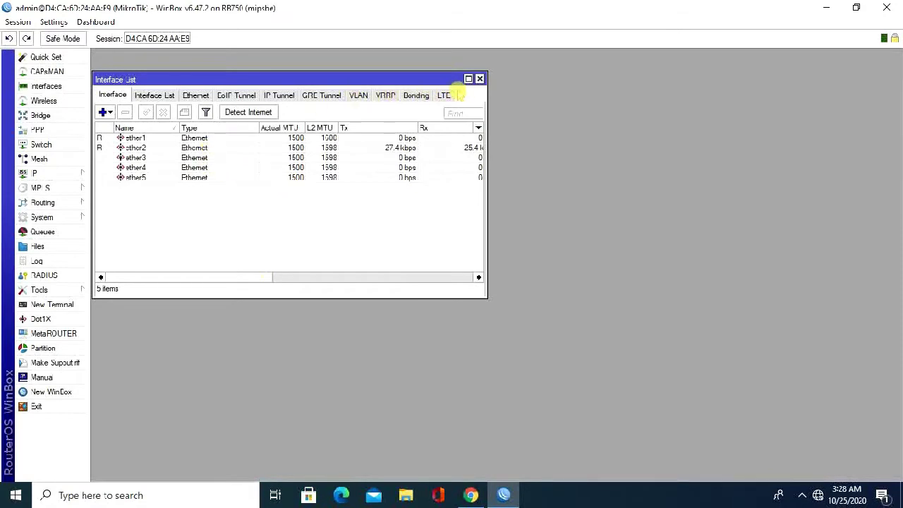
Maximize the interface list and rename the ether1 interface to ether1-Internet.
click(468, 79)
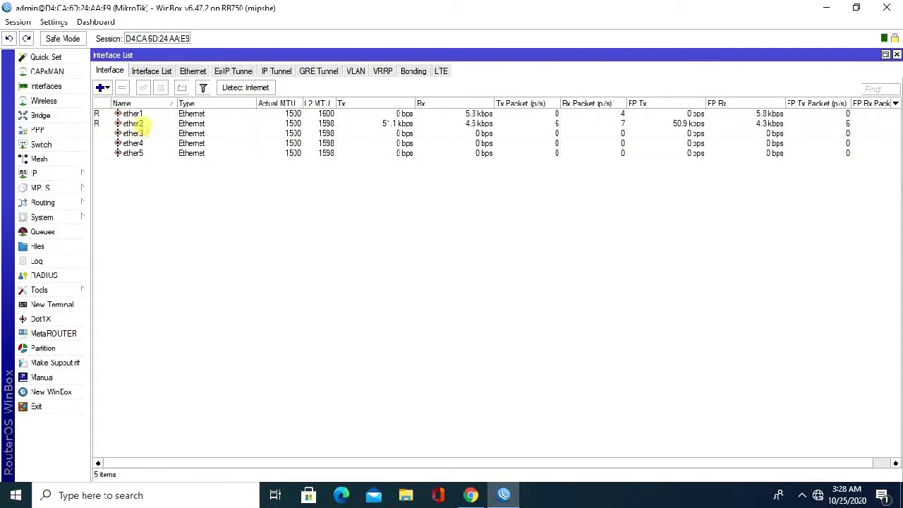
click(137, 124)
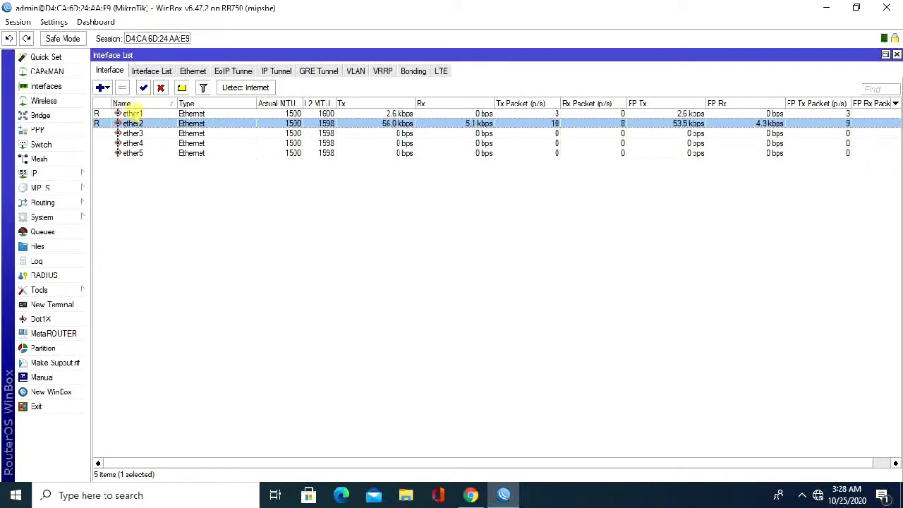
double_click(133, 113)
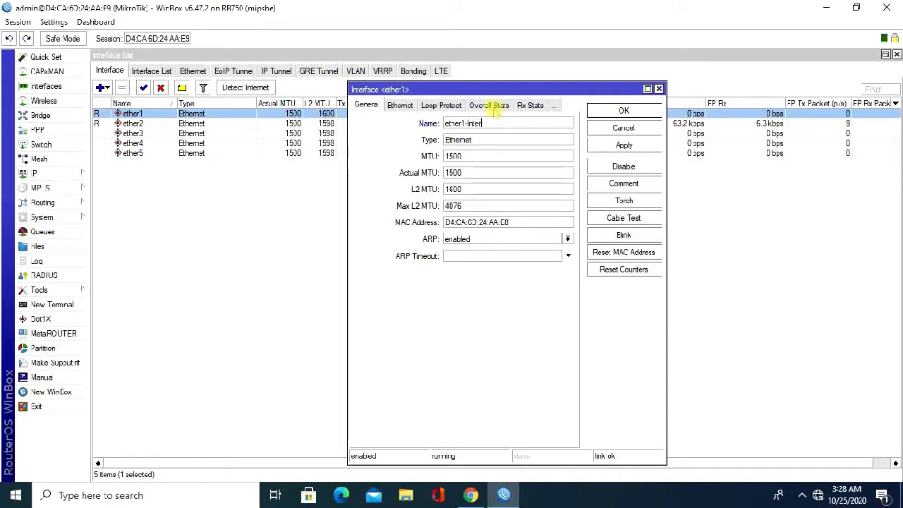
click(625, 147)
click(623, 111)
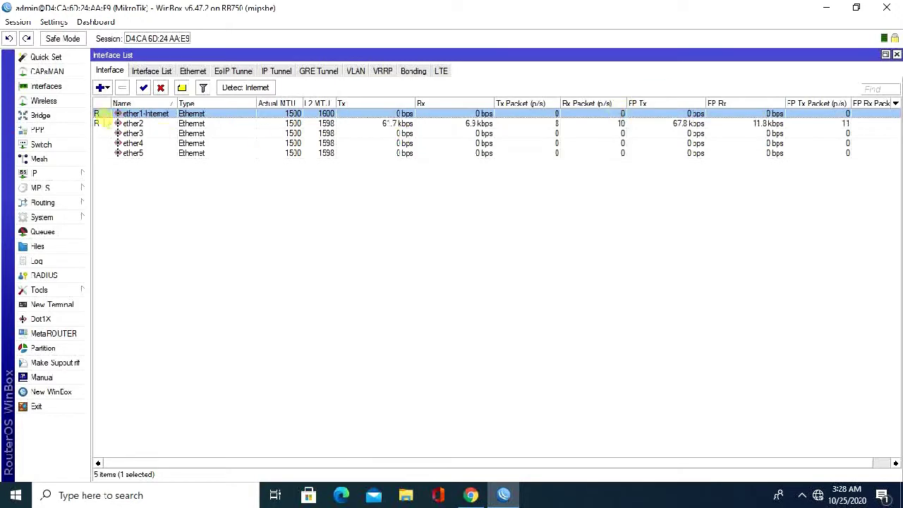
Rename the ether2 interface to ether2-Warnet.
double_click(133, 124)
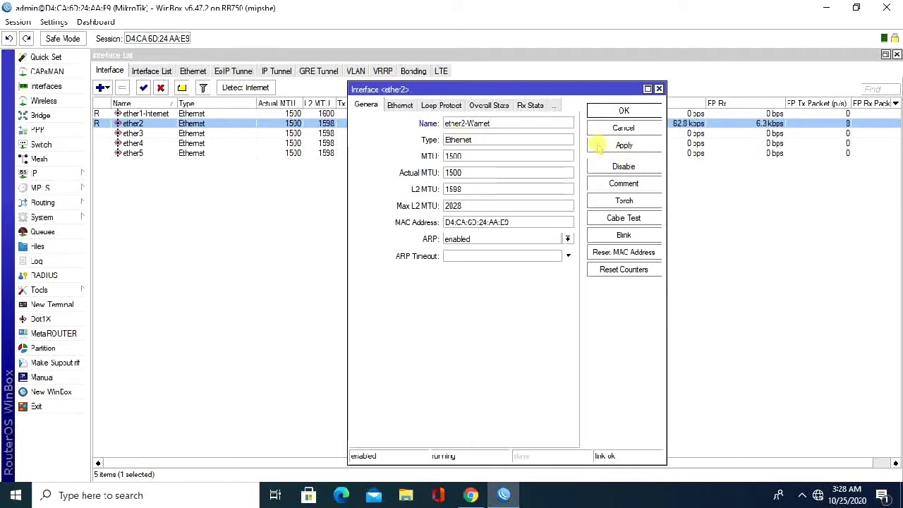
click(625, 145)
click(625, 112)
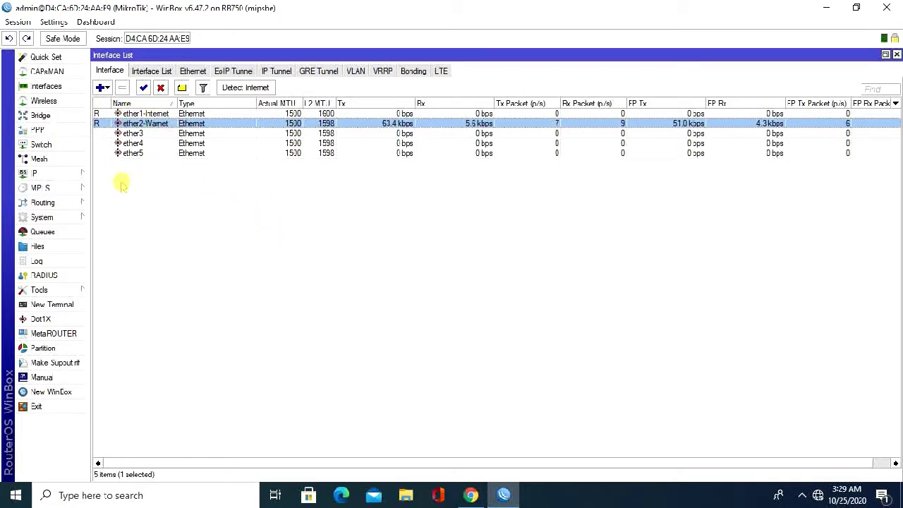
Add the IP address 192.168.1.200/24 to the ether1-Internet interface.
click(57, 174)
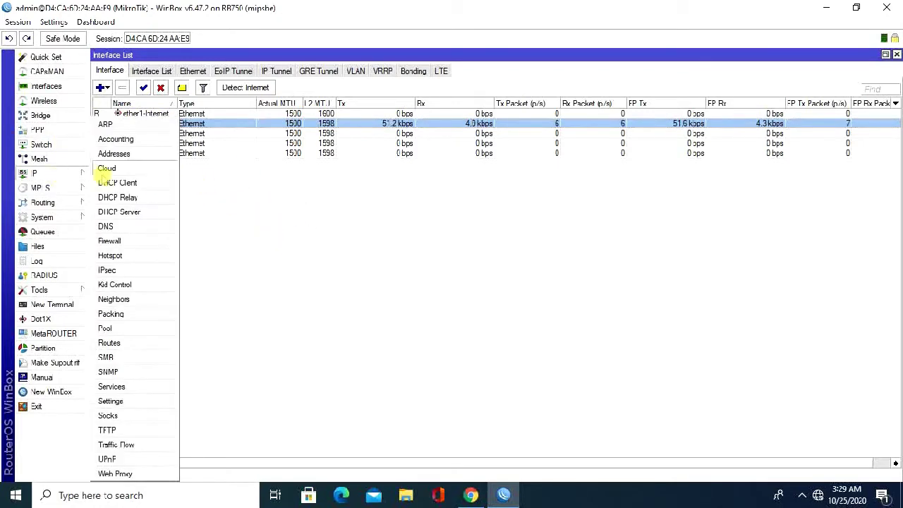
click(122, 150)
drag(322, 139, 215, 178)
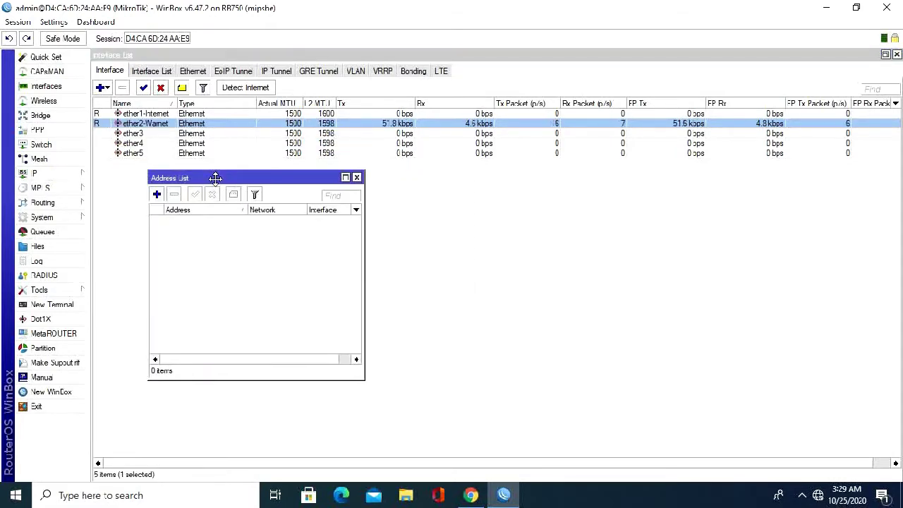
click(157, 194)
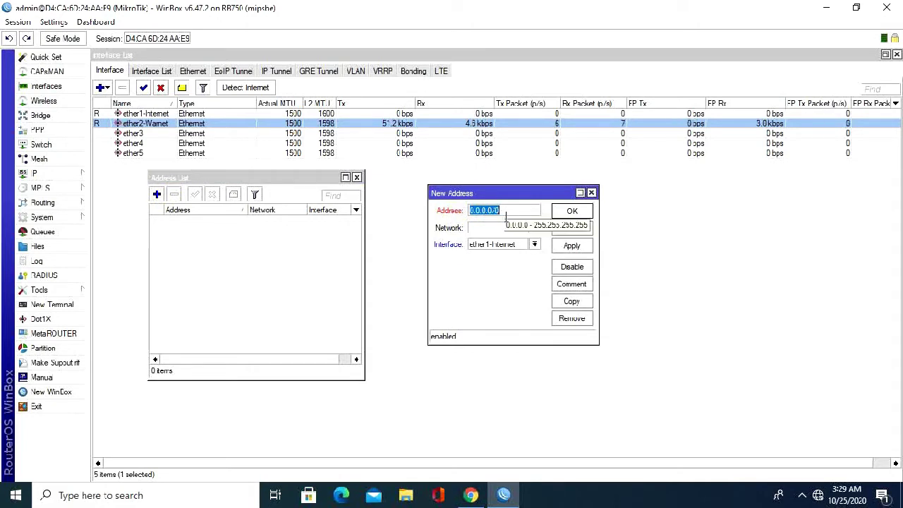
text(192.168.1)
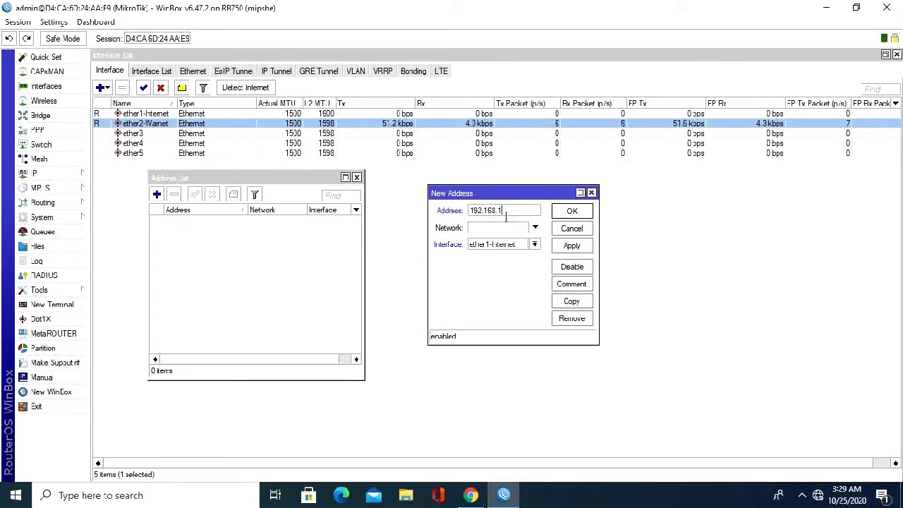
text(.200/24)
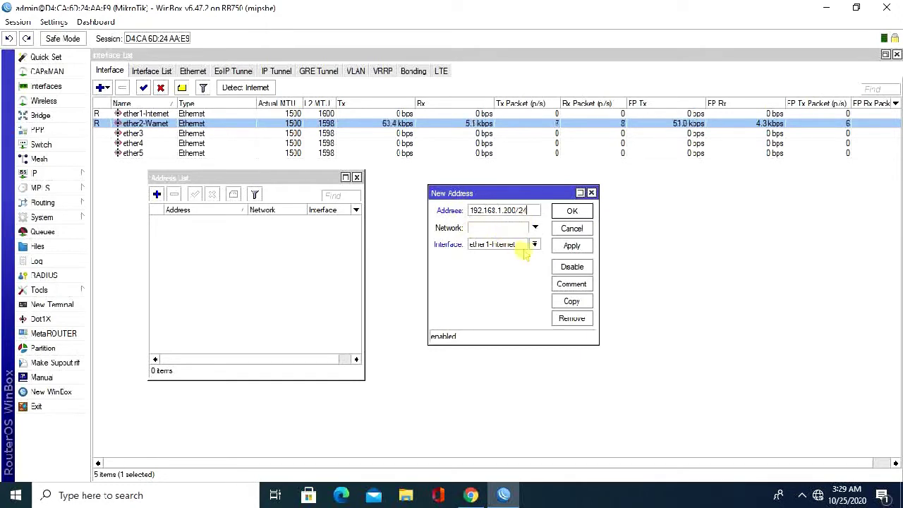
click(488, 246)
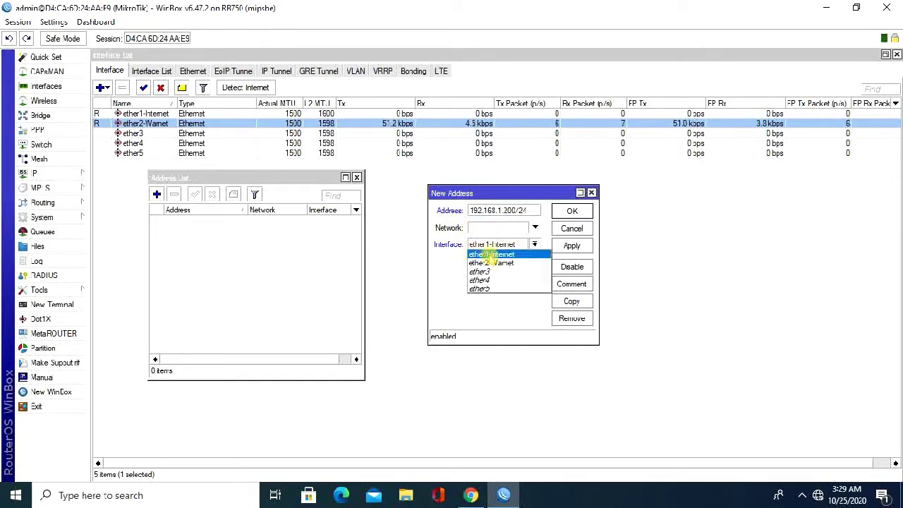
click(492, 255)
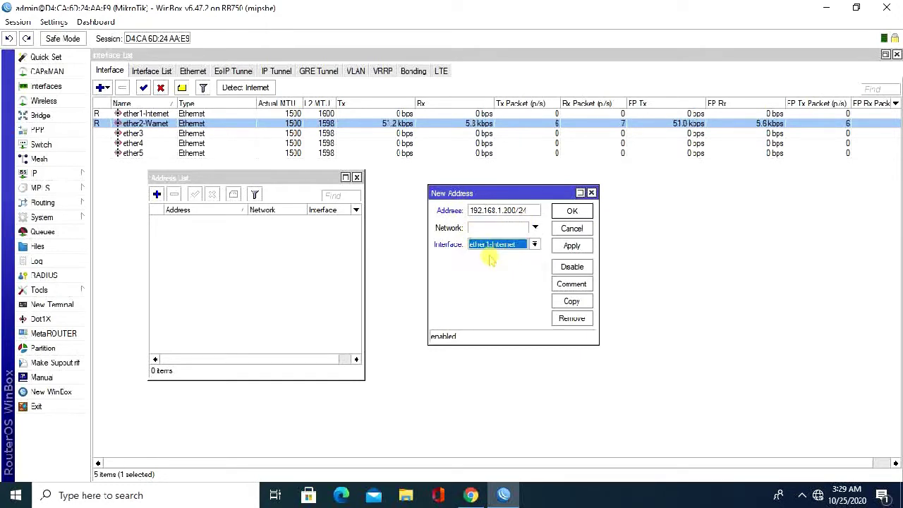
click(571, 246)
click(572, 211)
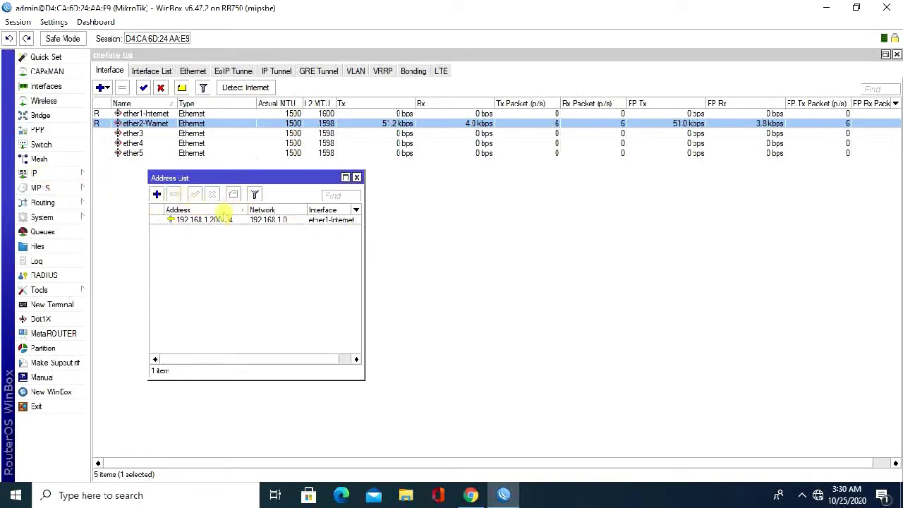
Add a default route to destination 0.0.0.0/0 through gateway 192.168.1.1.
click(80, 173)
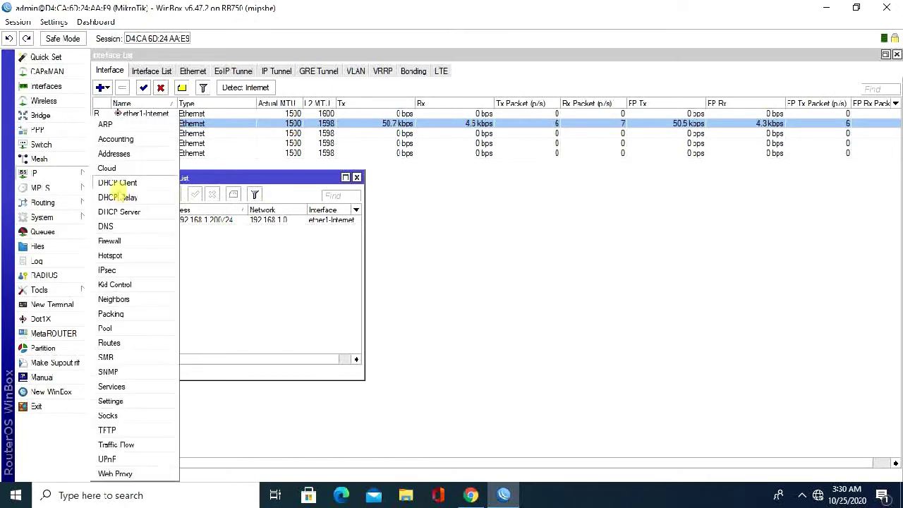
click(109, 342)
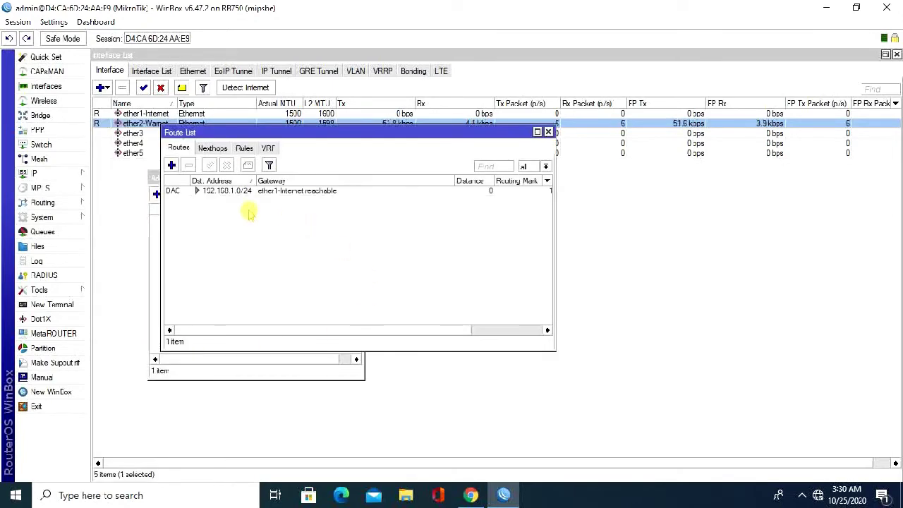
drag(326, 139, 362, 217)
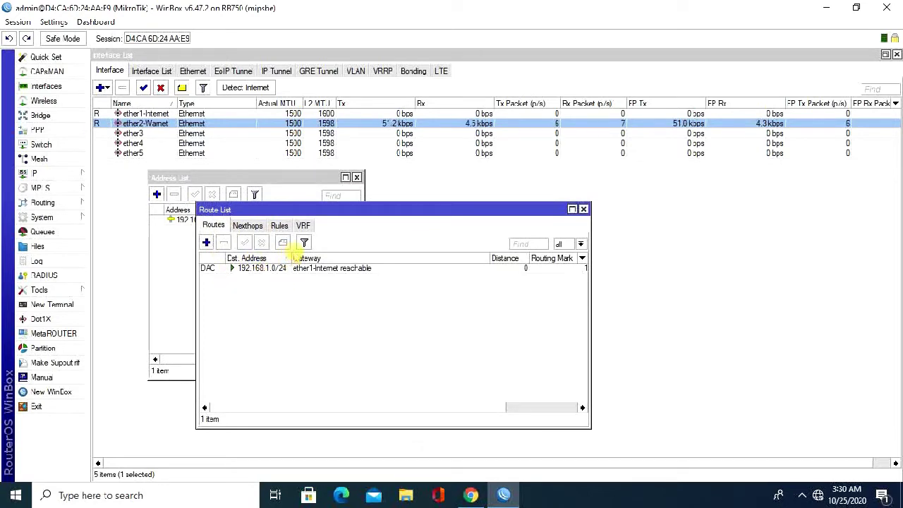
drag(288, 257, 316, 257)
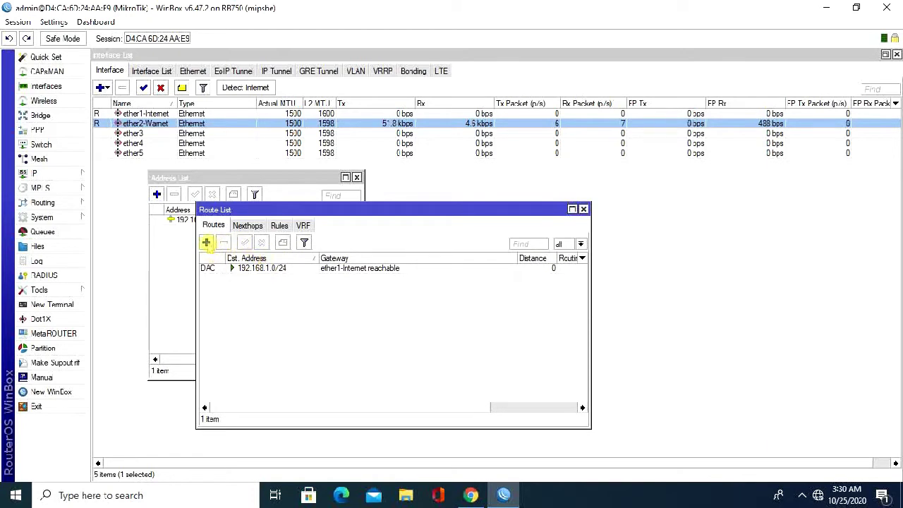
click(206, 244)
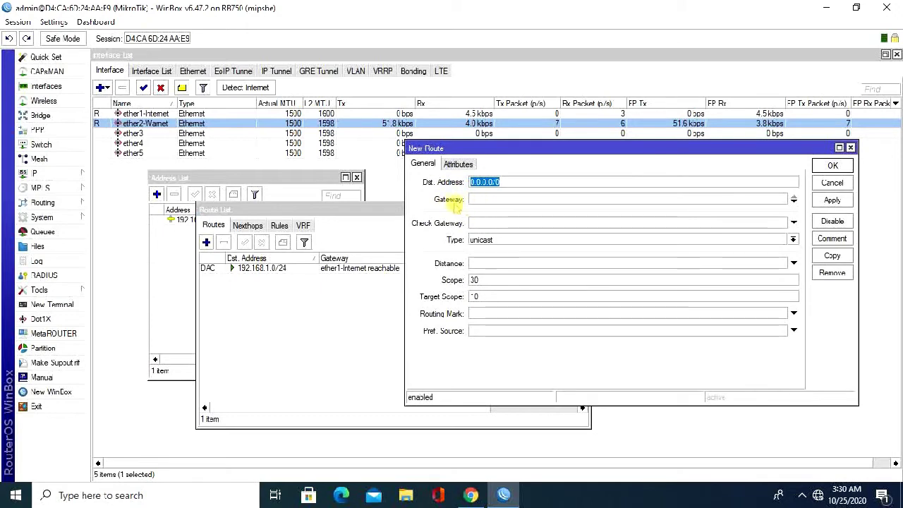
click(510, 199)
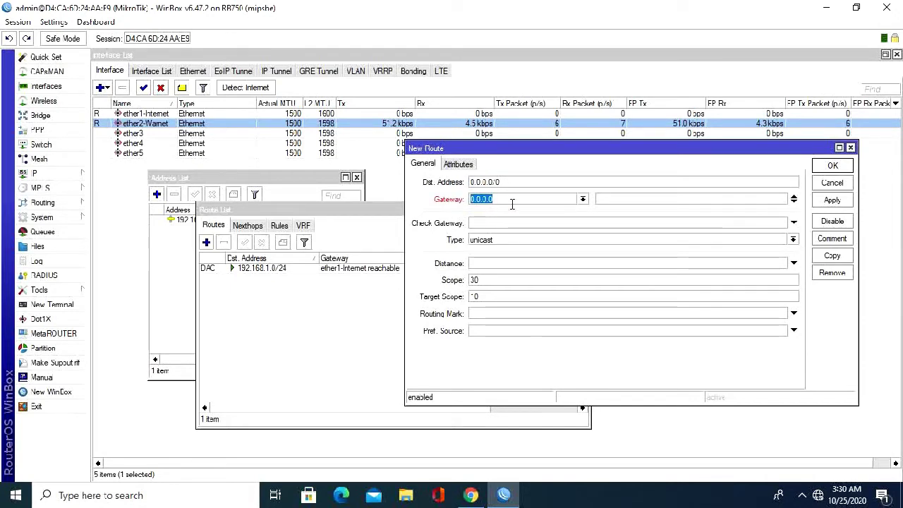
text(192.168)
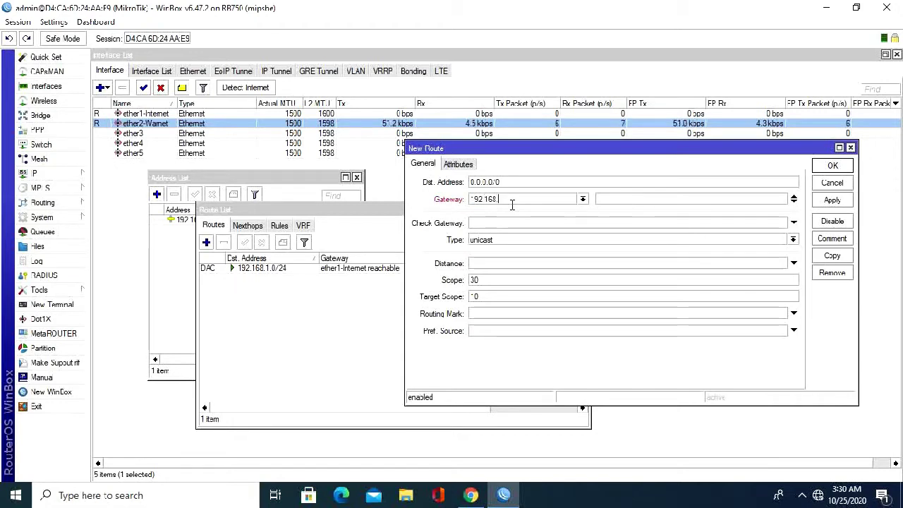
text(.1.1)
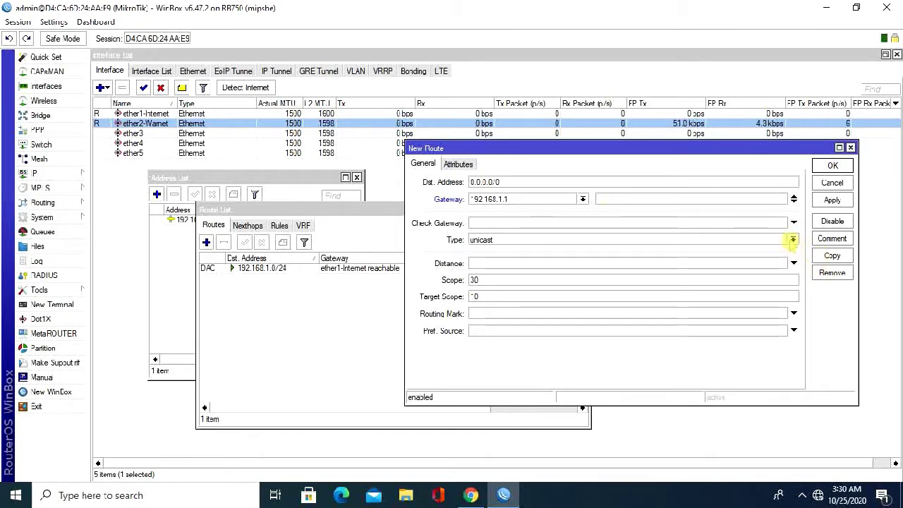
click(833, 201)
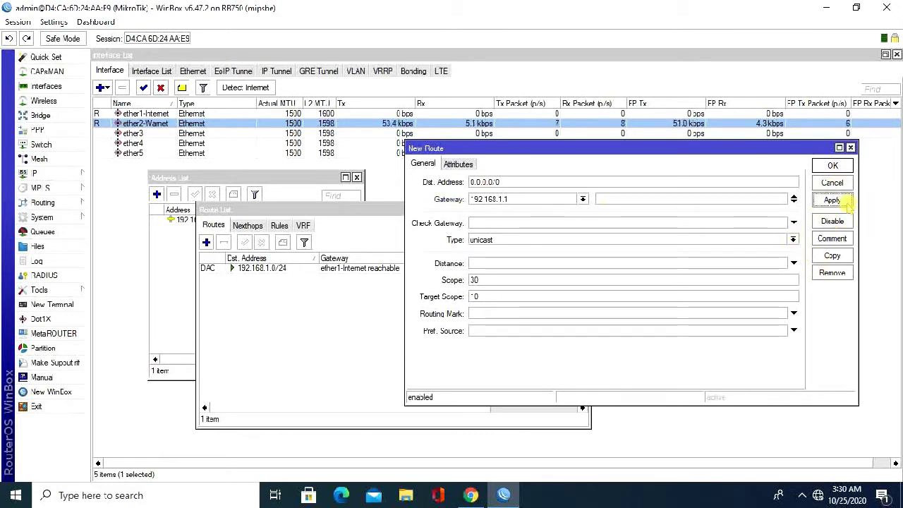
click(832, 165)
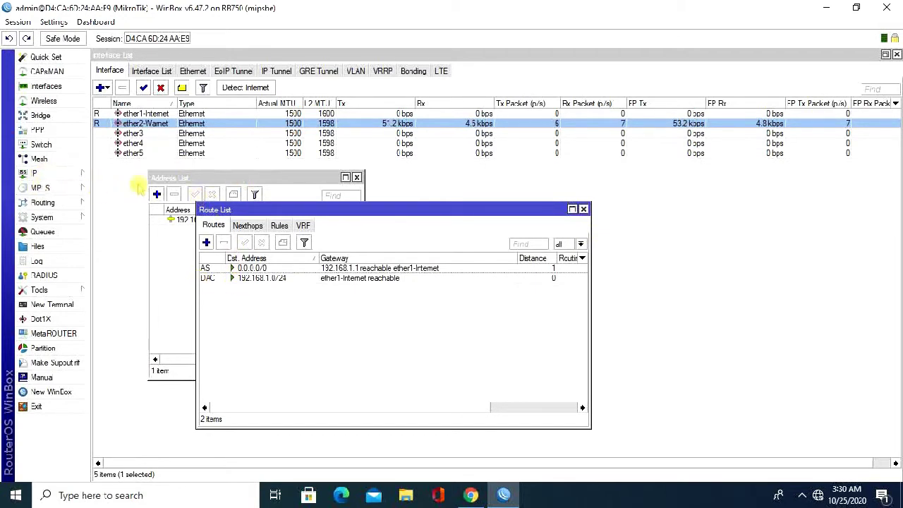
Set the router's DNS servers to 202.134.0.155 and 8.8.8.8.
click(73, 176)
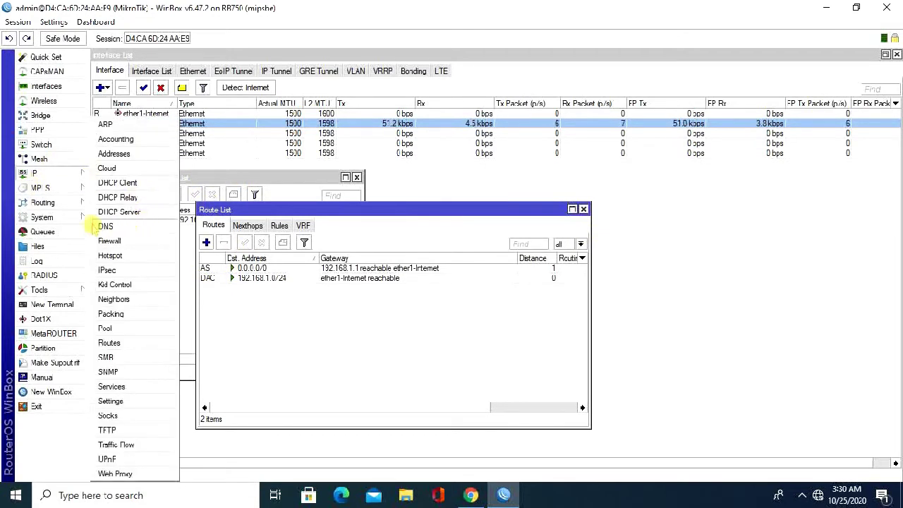
click(106, 226)
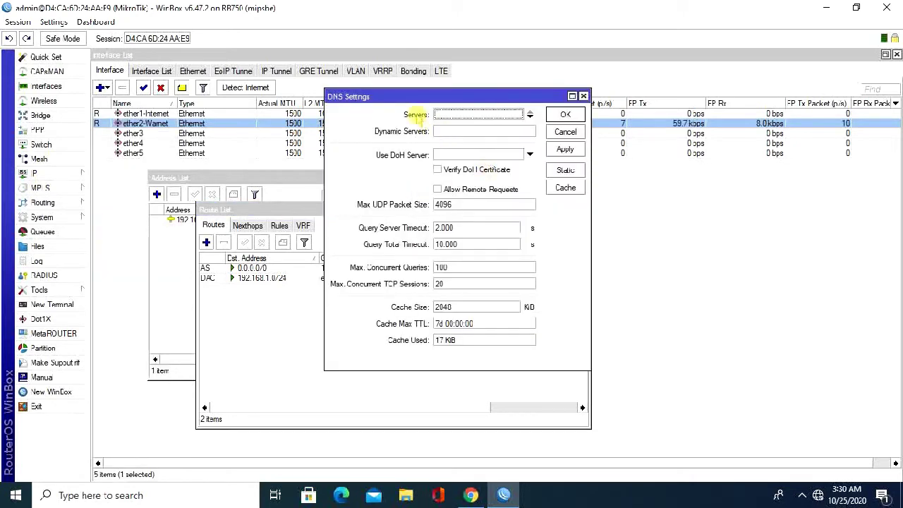
click(477, 116)
text(202.134.0.155)
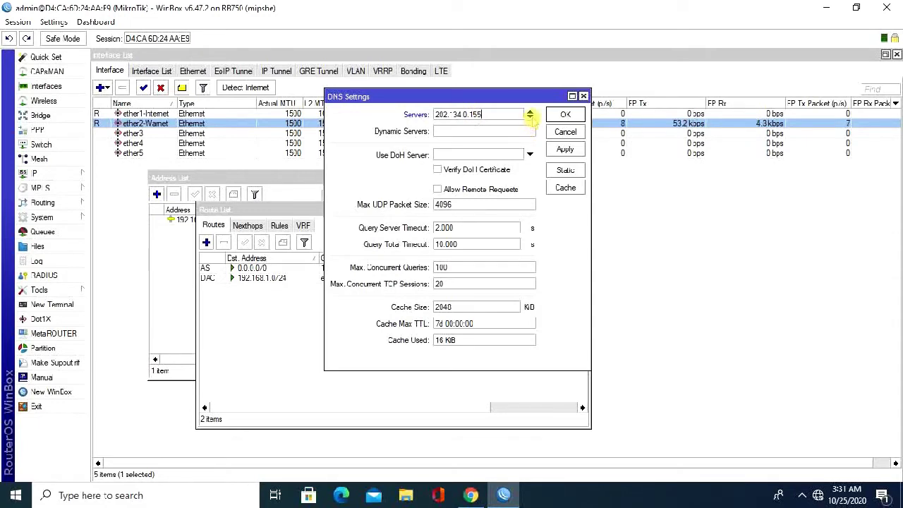
click(529, 117)
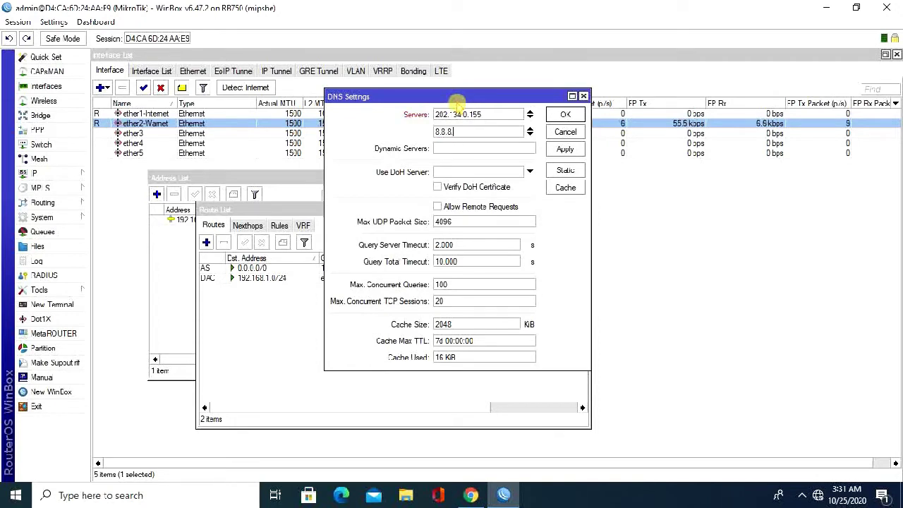
click(565, 149)
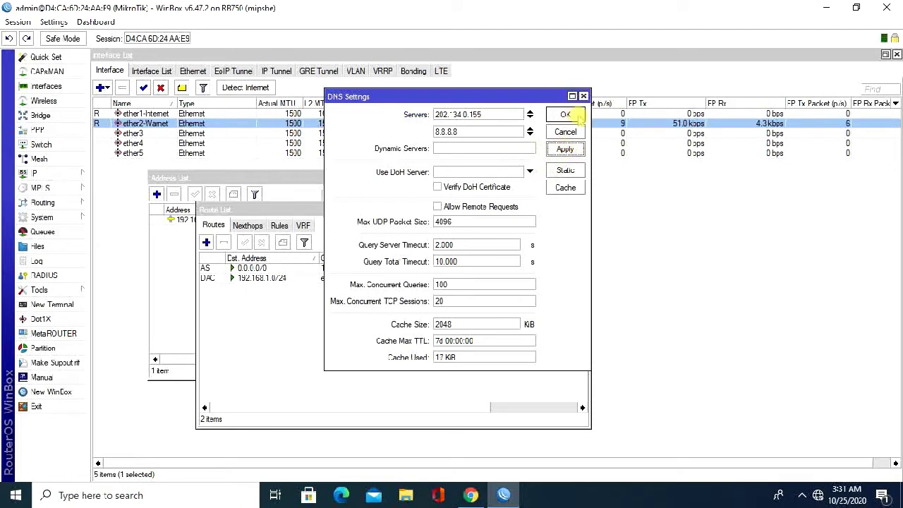
click(567, 115)
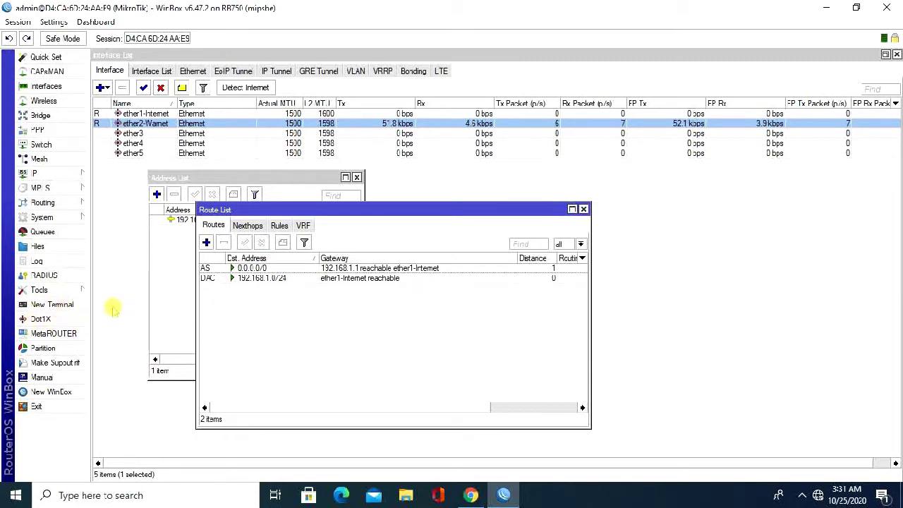
Test the internet connection by pinging google.com twice from a new terminal, and close the terminal.
click(52, 304)
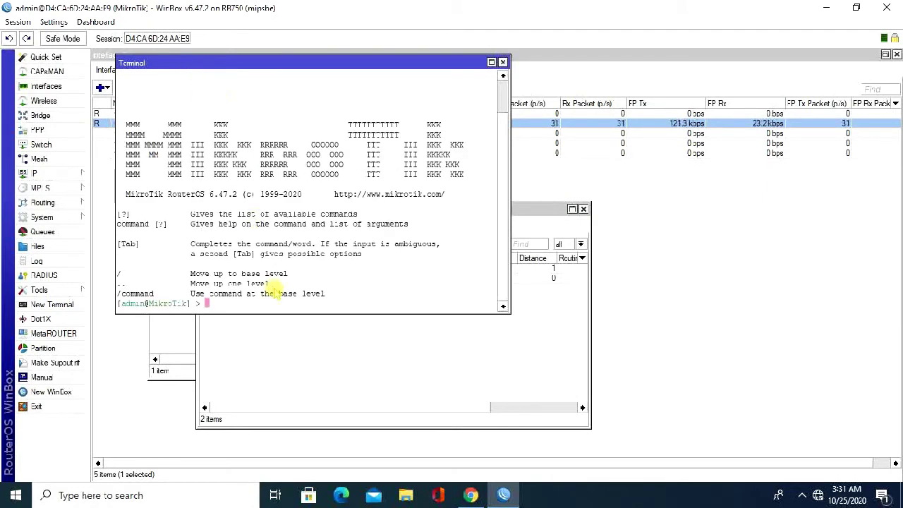
text(ping google.c)
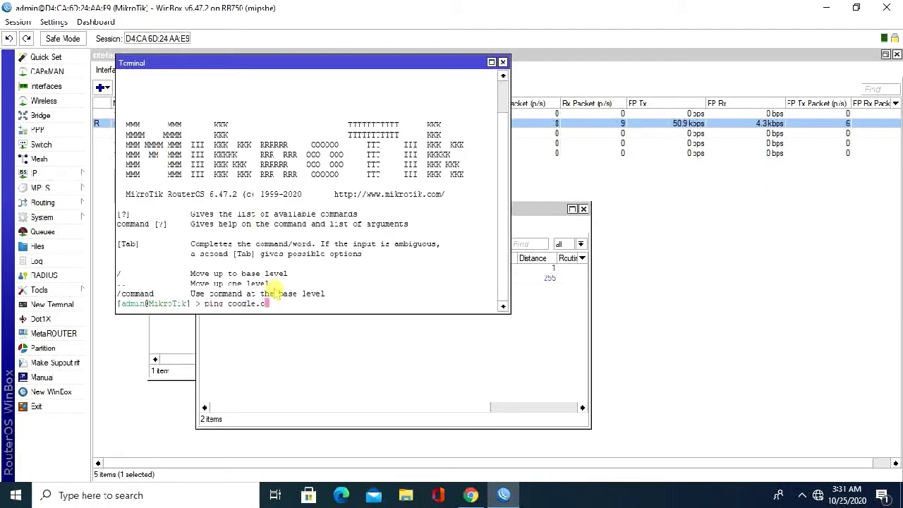
text(om)
key(Return)
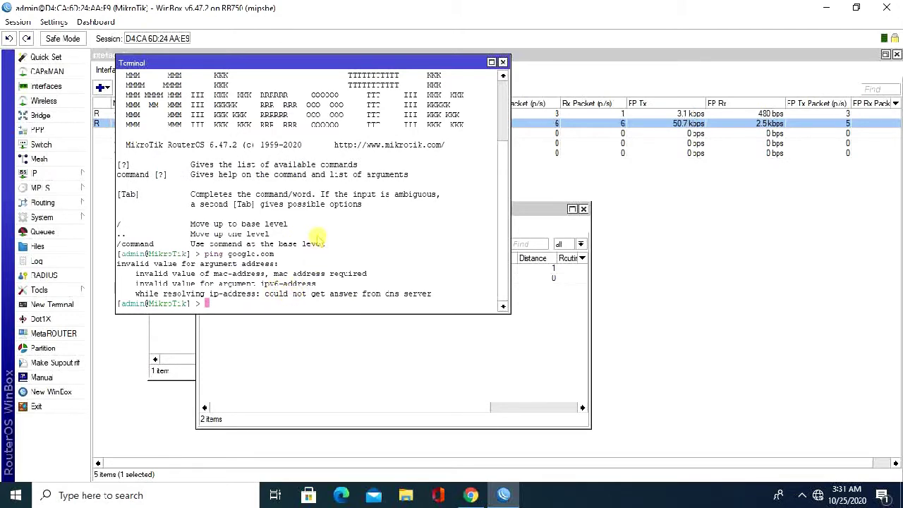
text(ping google.co)
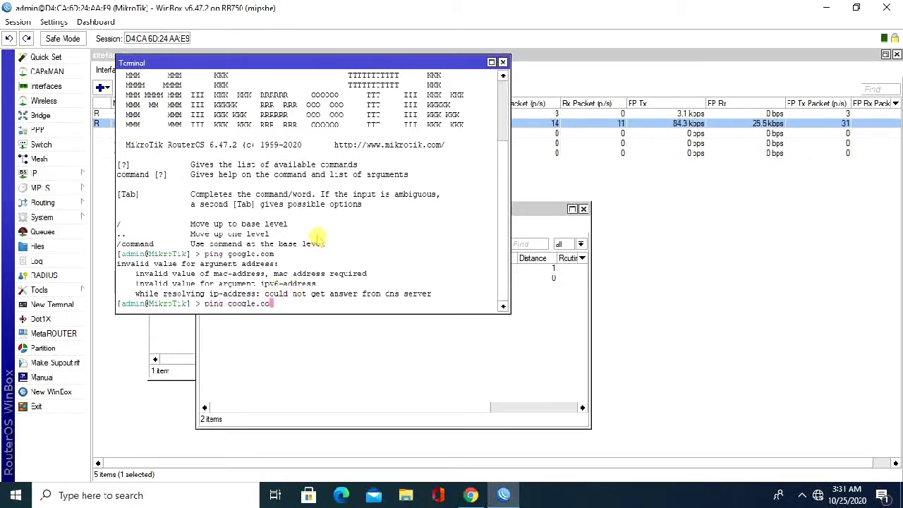
text(m)
key(Return)
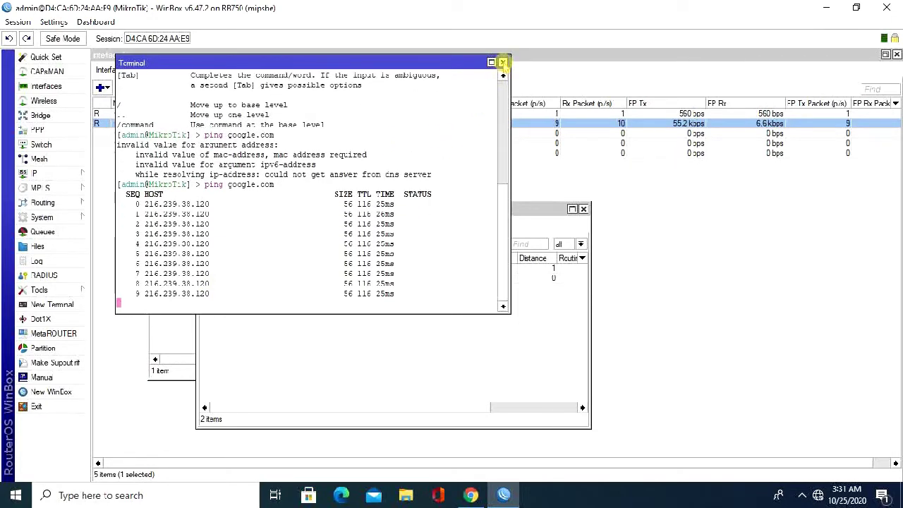
click(502, 63)
Place the address and route lists side by side, and delete the 192.168.1.200/24 address and the 0.0.0.0/0 route.
drag(390, 208, 574, 159)
drag(246, 179, 227, 161)
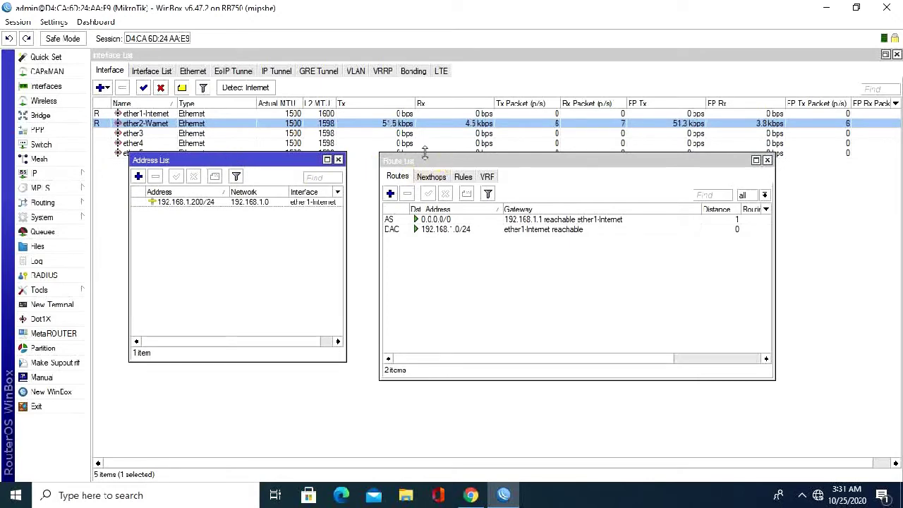
mouse_move(420, 161)
mouse_down()
mouse_move(384, 148)
mouse_move(432, 153)
mouse_move(416, 153)
mouse_up()
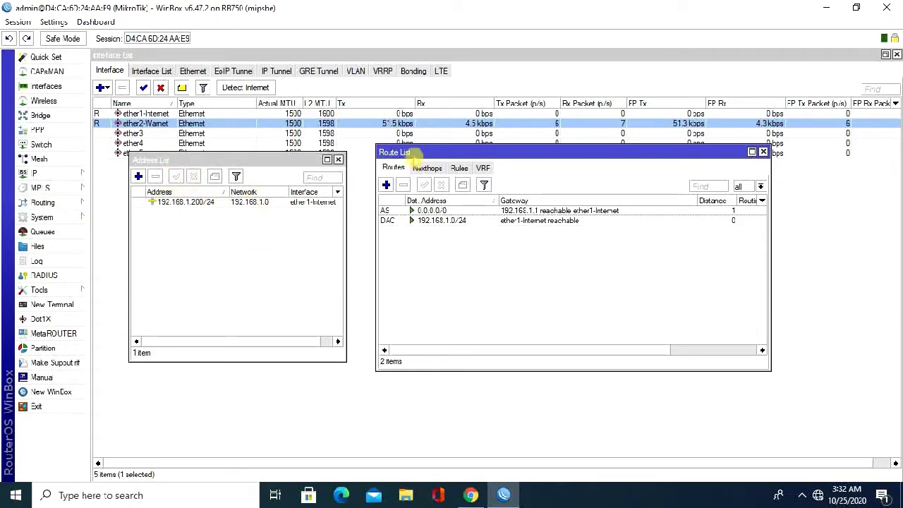
drag(393, 152, 393, 158)
drag(269, 162, 261, 145)
click(217, 187)
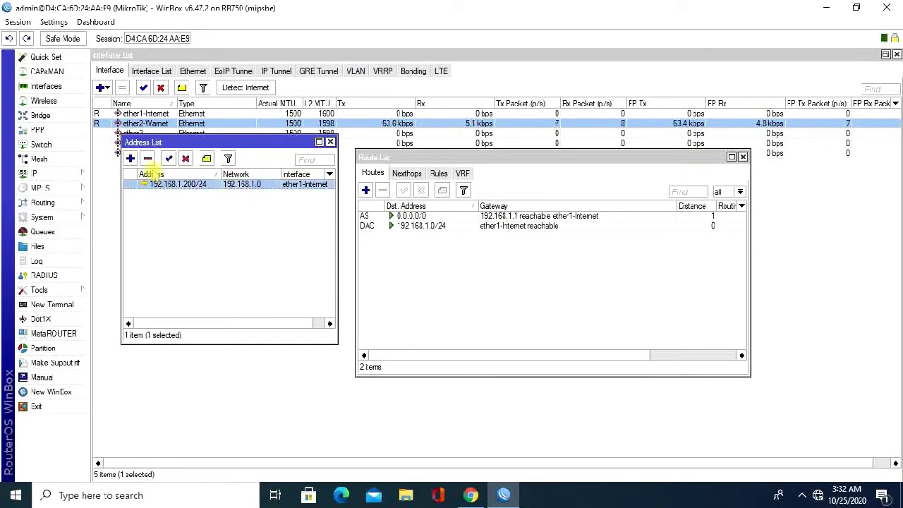
click(147, 158)
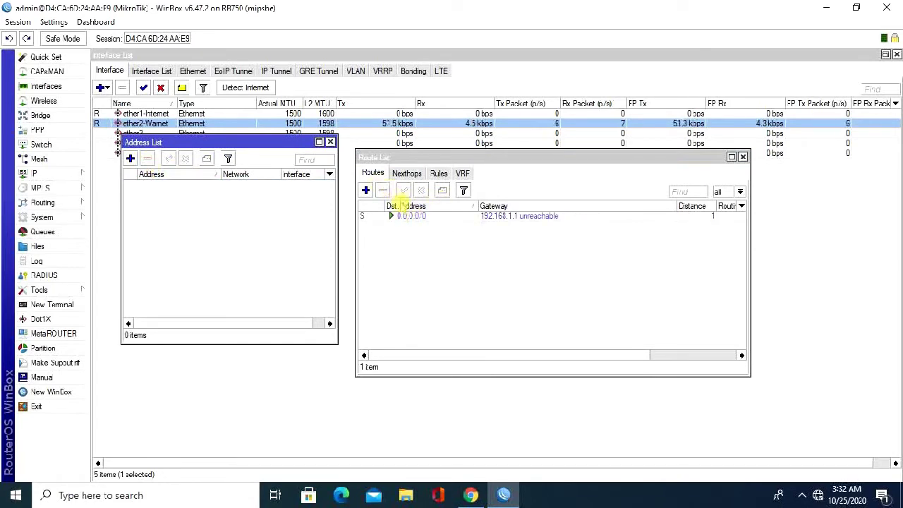
click(408, 216)
click(381, 191)
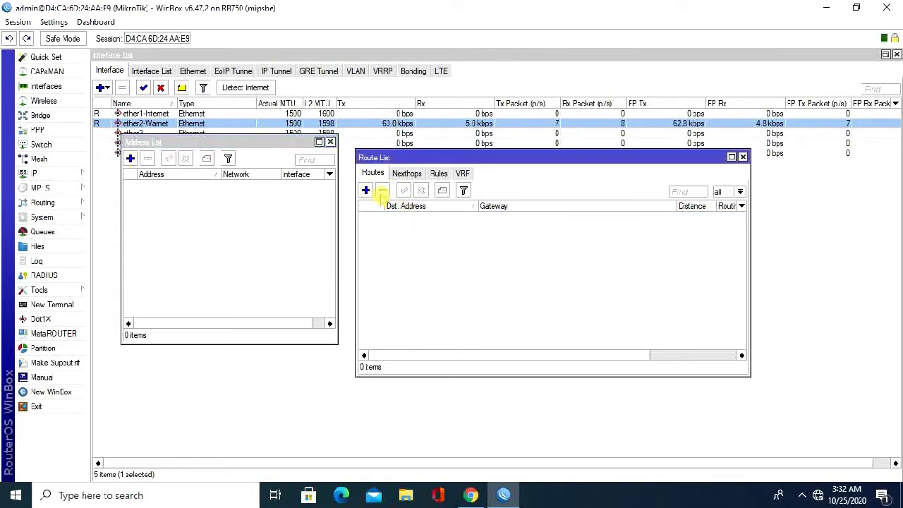
Remove 202.134.0.155 from the DNS servers, and close the address and route lists.
click(77, 174)
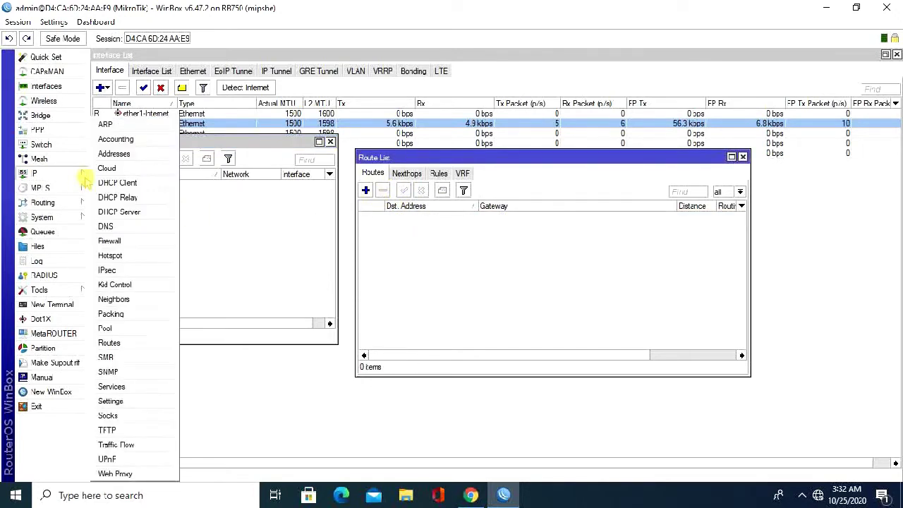
click(126, 226)
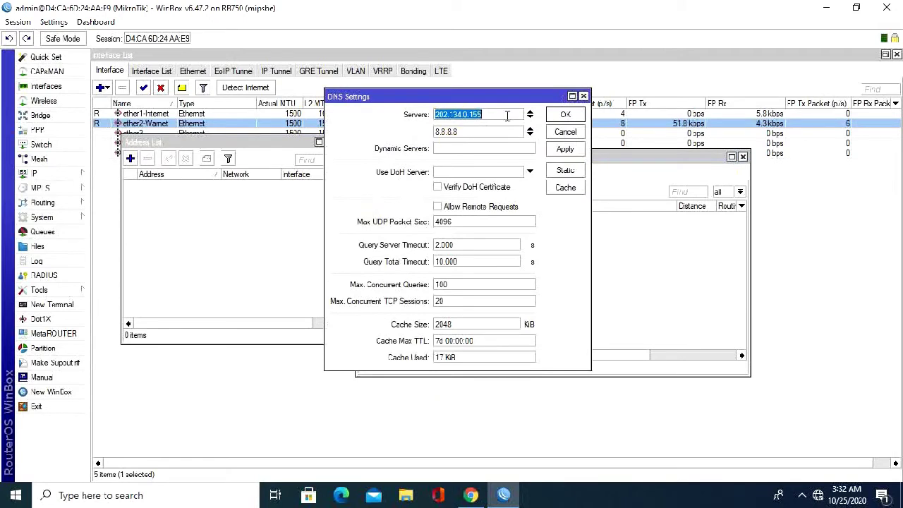
click(528, 113)
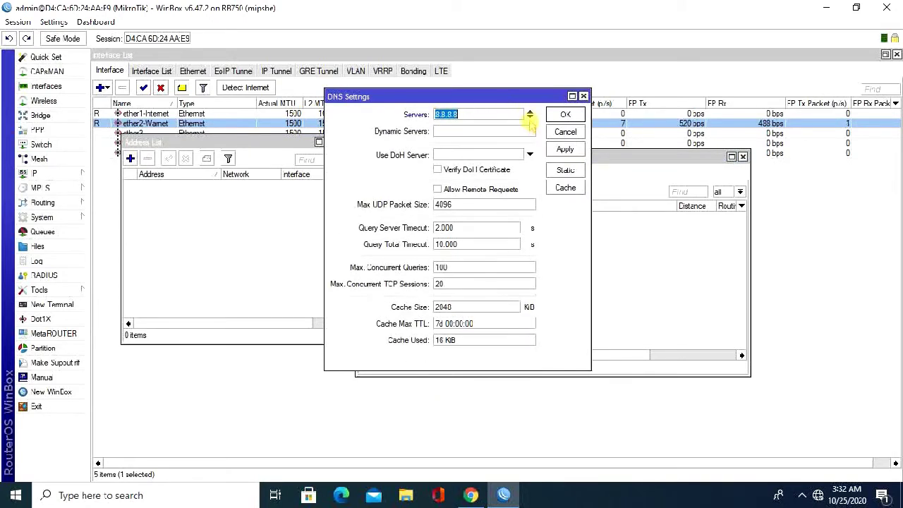
click(576, 115)
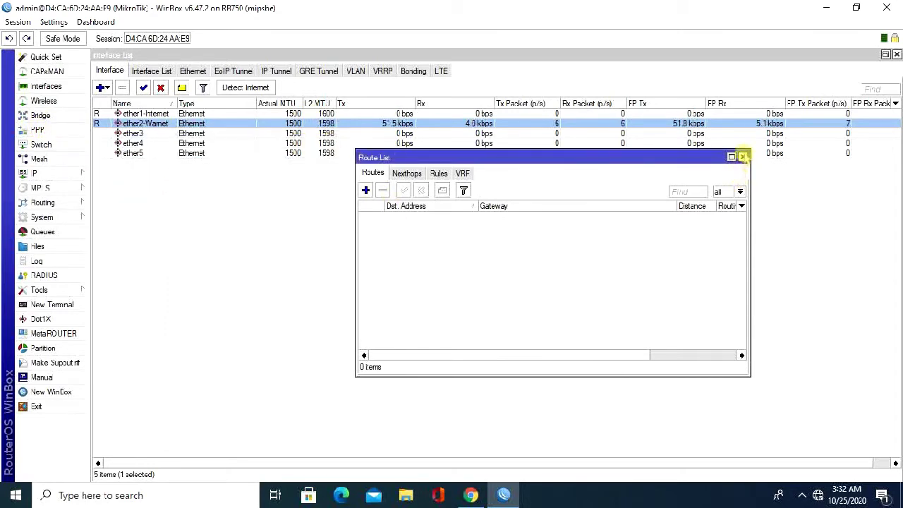
click(742, 157)
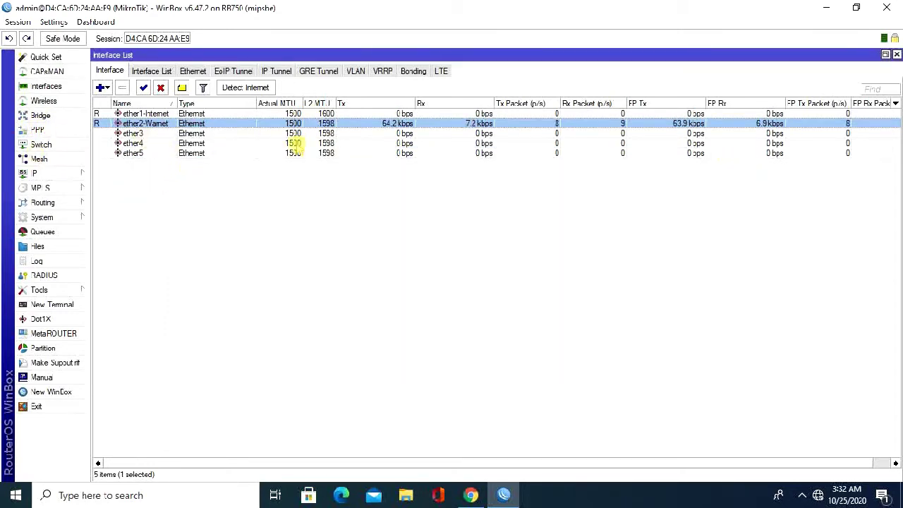
Add a DHCP client on ether1-Internet that uses peer DNS, peer NTP and a default route.
click(51, 173)
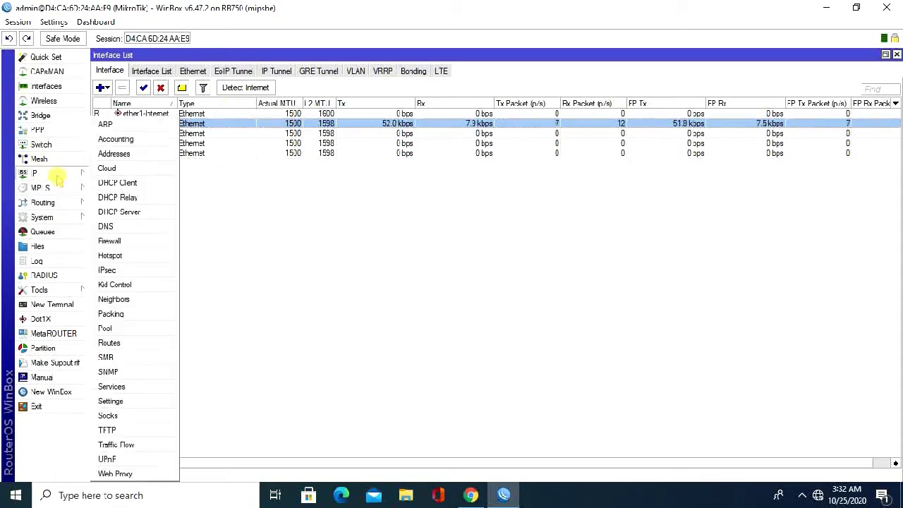
click(116, 183)
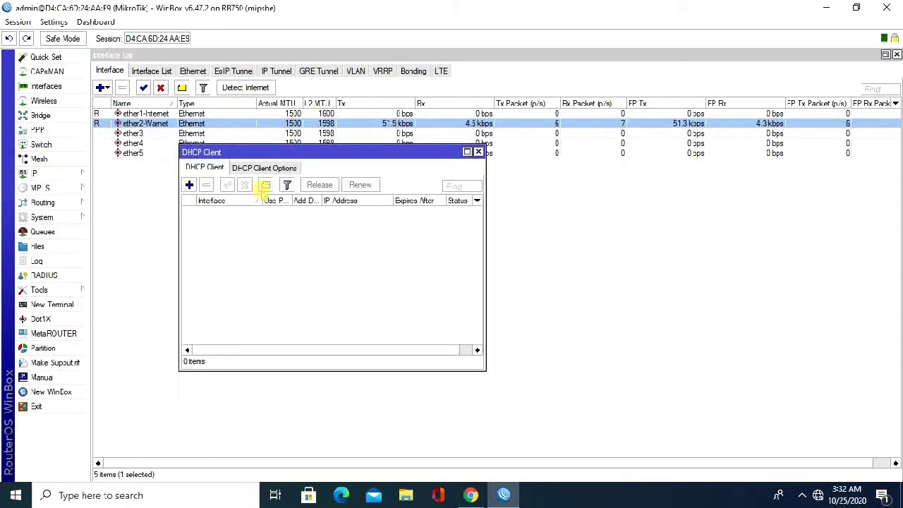
click(189, 185)
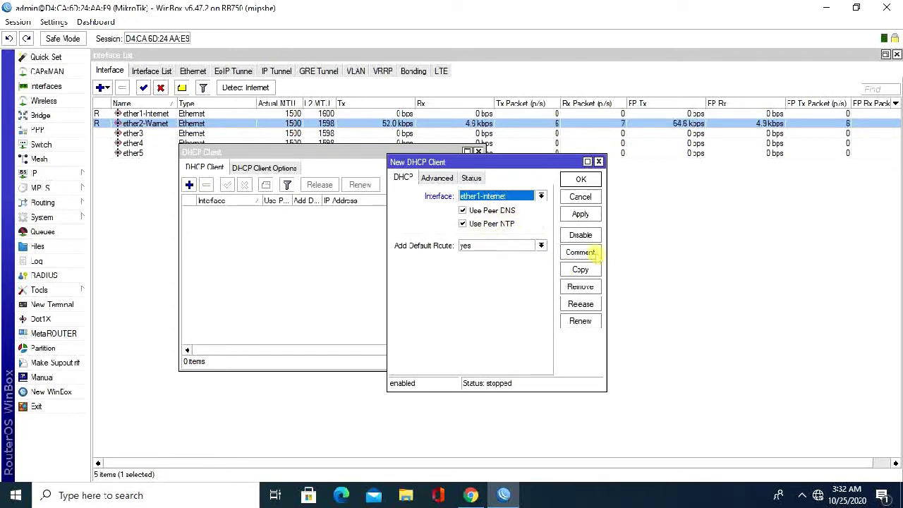
click(580, 214)
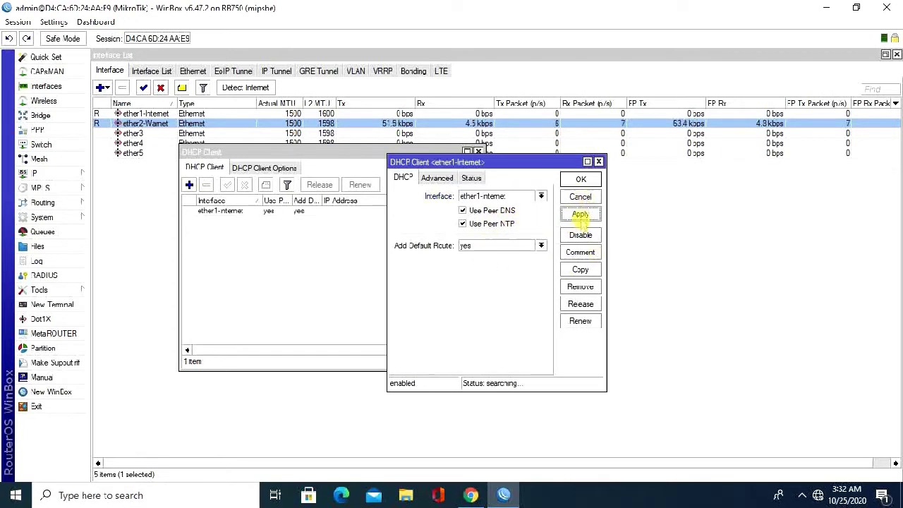
Confirm the DHCP client, and check the dynamic address assigned to ether1-Internet in a widened address list.
click(578, 179)
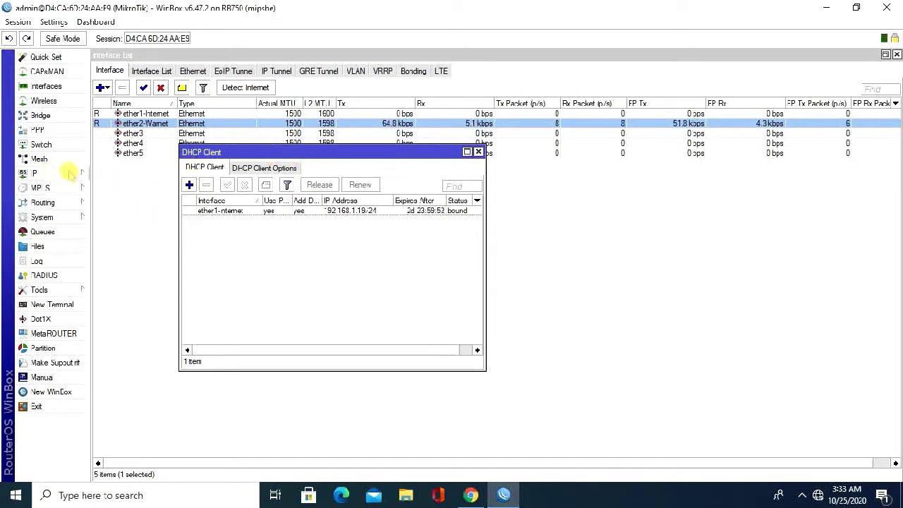
click(65, 172)
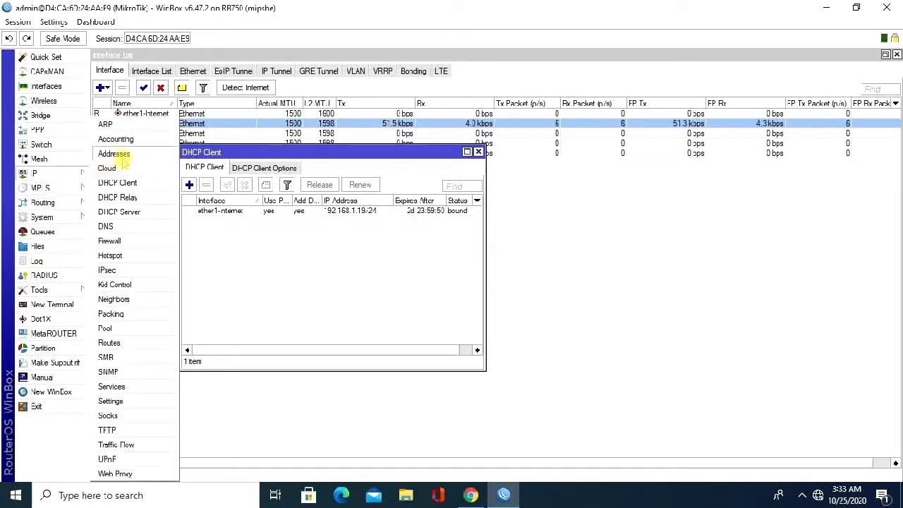
click(120, 154)
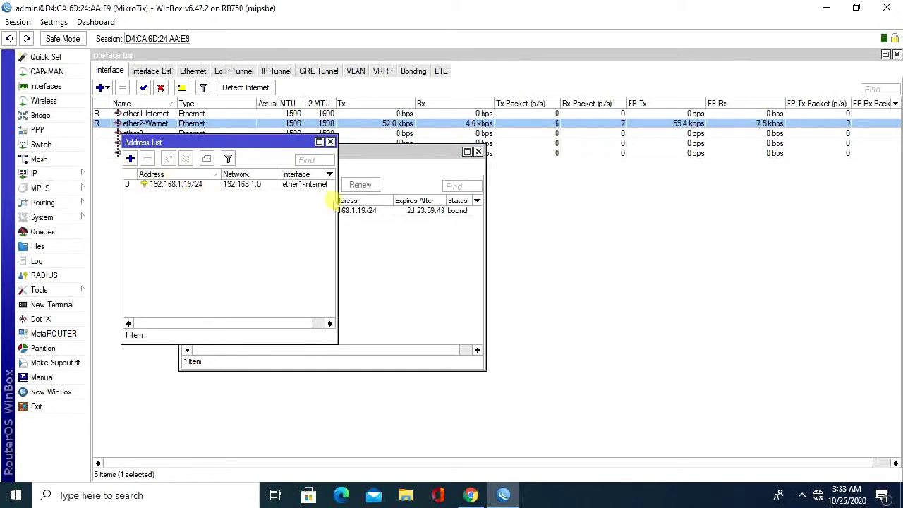
drag(338, 202, 396, 203)
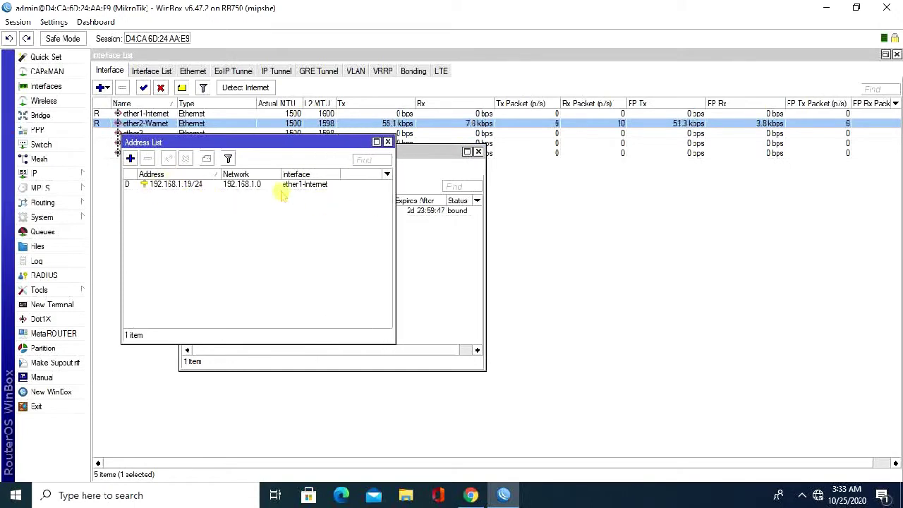
click(193, 185)
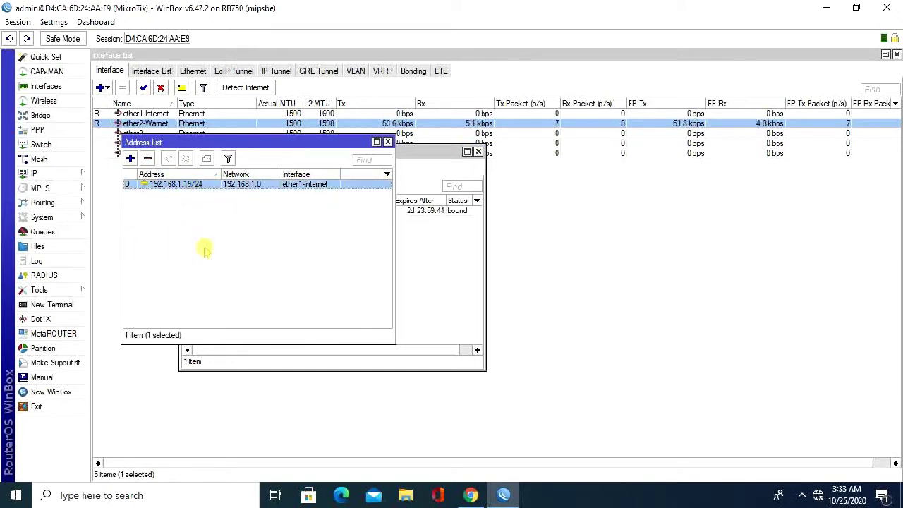
Check the dynamic DNS servers obtained through the DHCP client, and close the DNS settings.
click(65, 177)
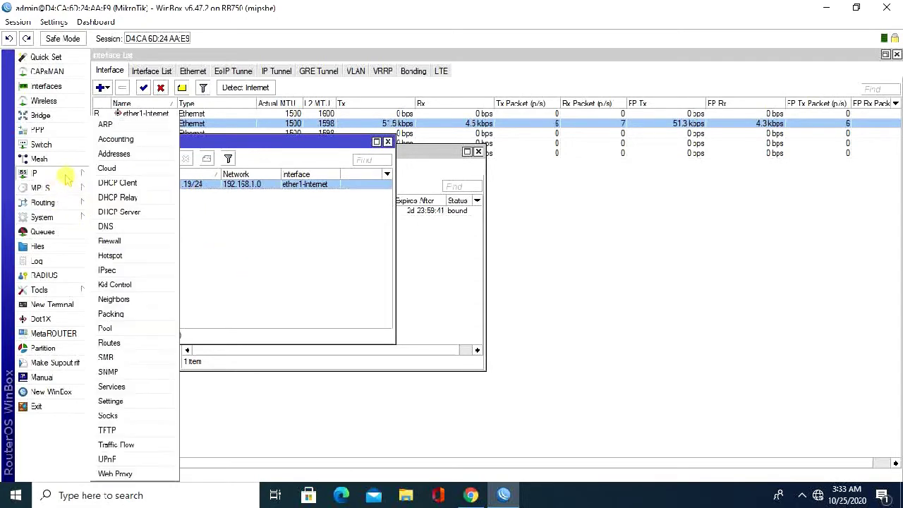
click(127, 226)
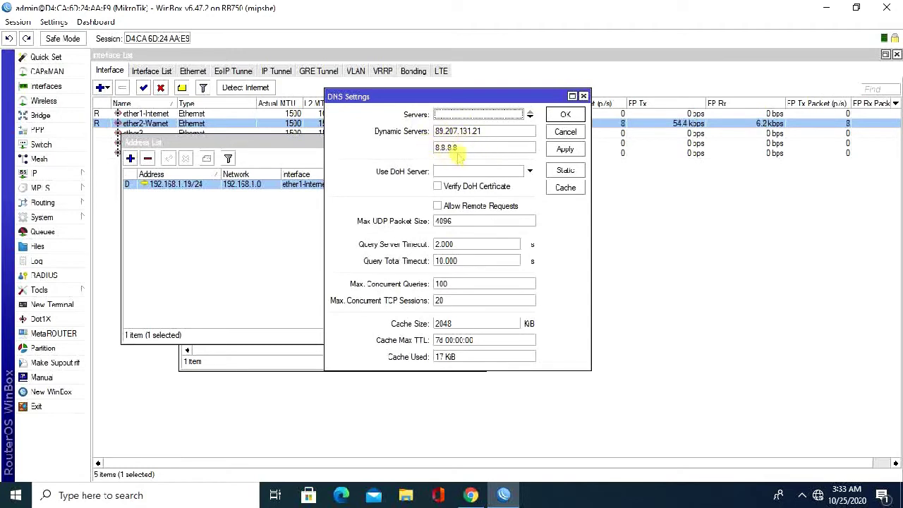
click(563, 114)
Examine the dynamic default route and the connected network route in the route list, and close the list.
click(47, 175)
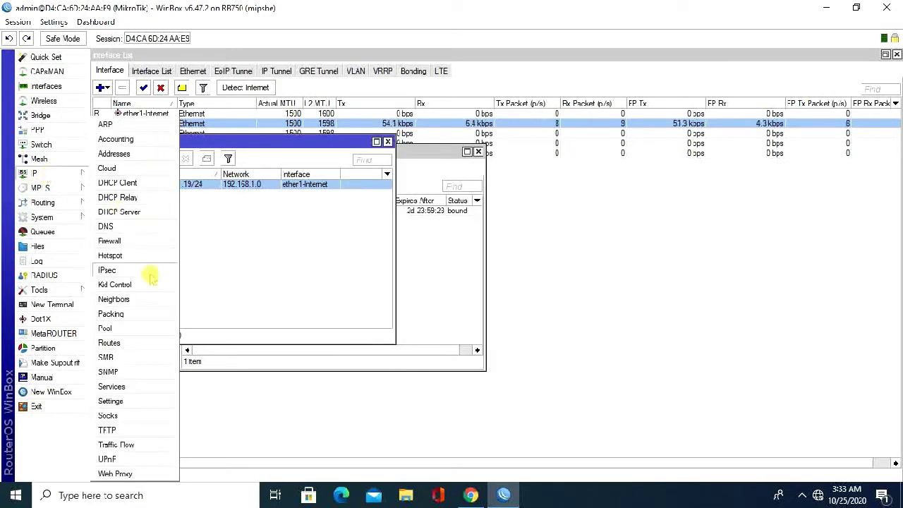
click(109, 342)
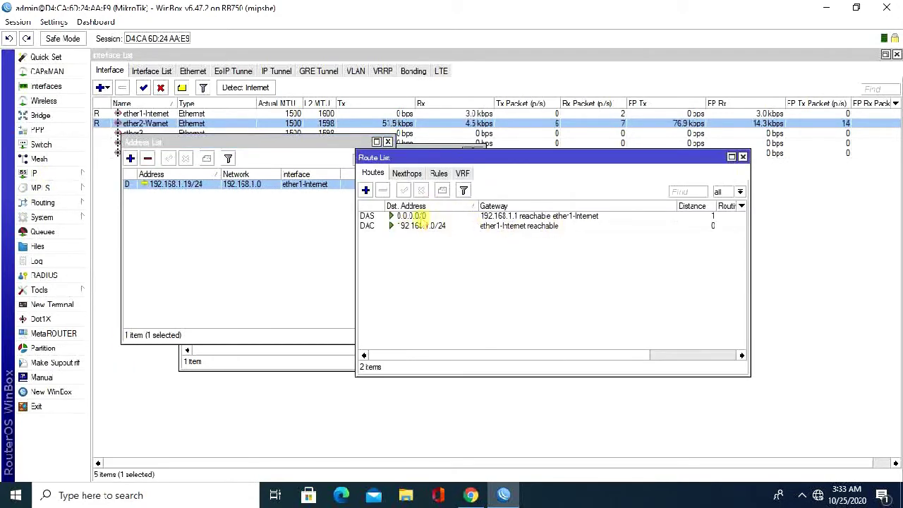
click(498, 217)
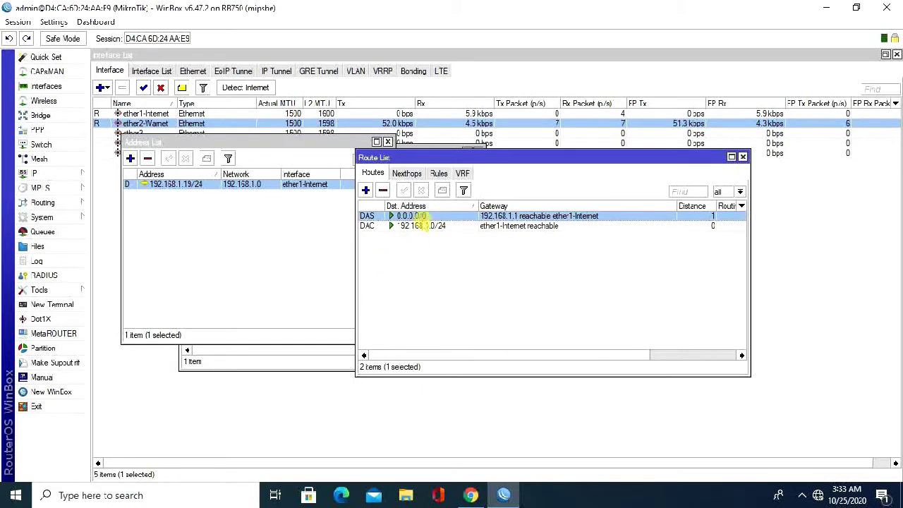
click(421, 226)
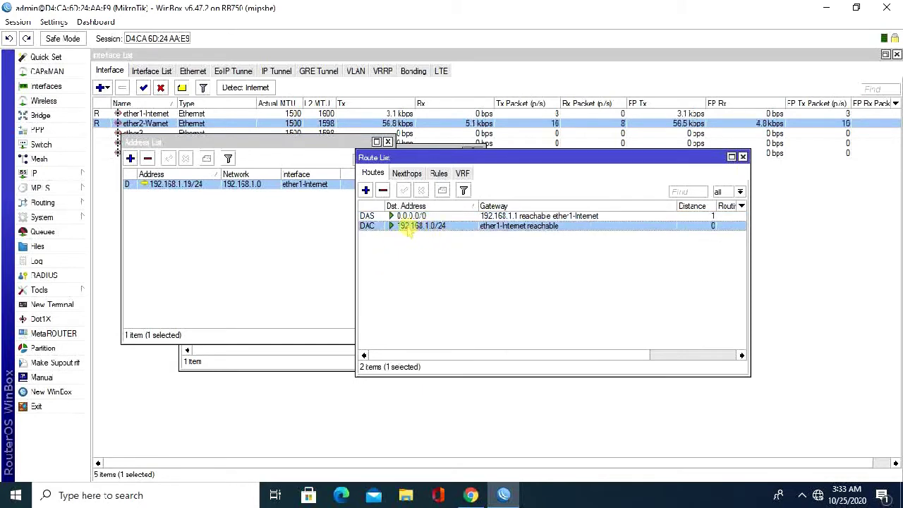
click(547, 267)
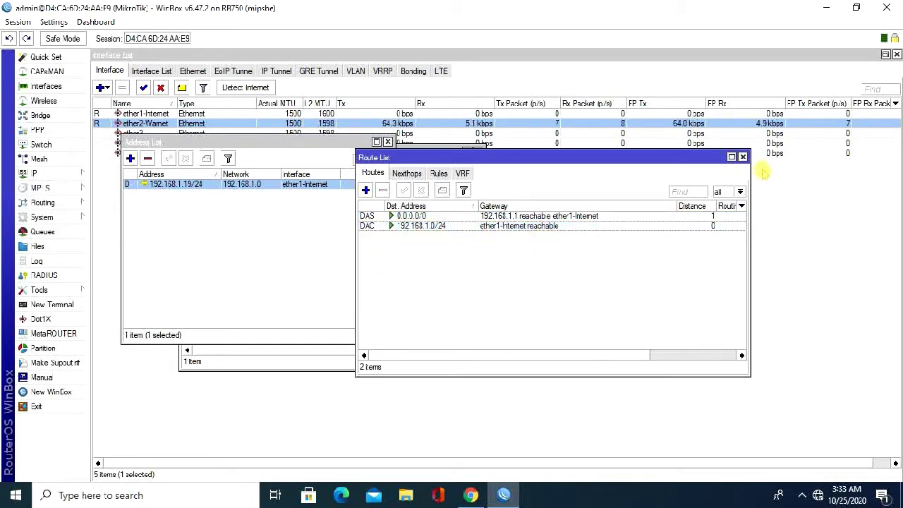
click(743, 156)
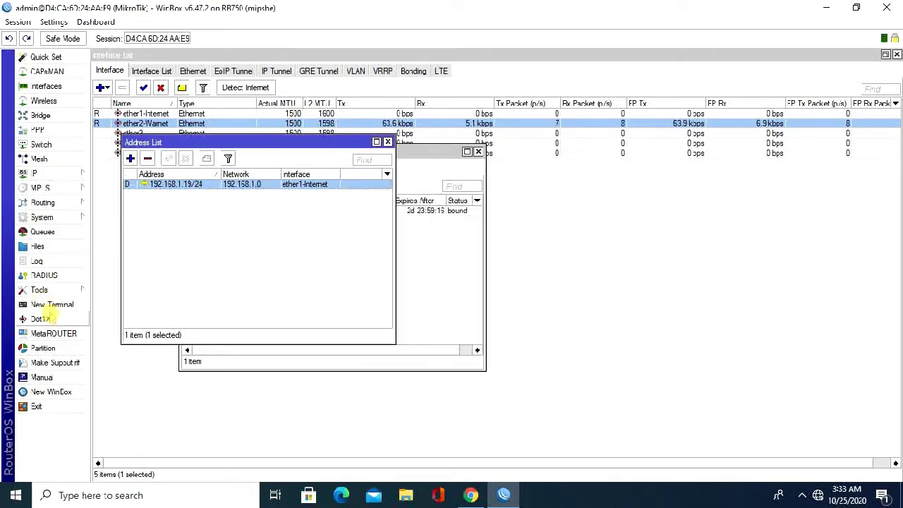
Test the internet connection by pinging google.com from a new terminal, and close the terminal, address list and DHCP client windows.
click(53, 304)
text(ping google.com)
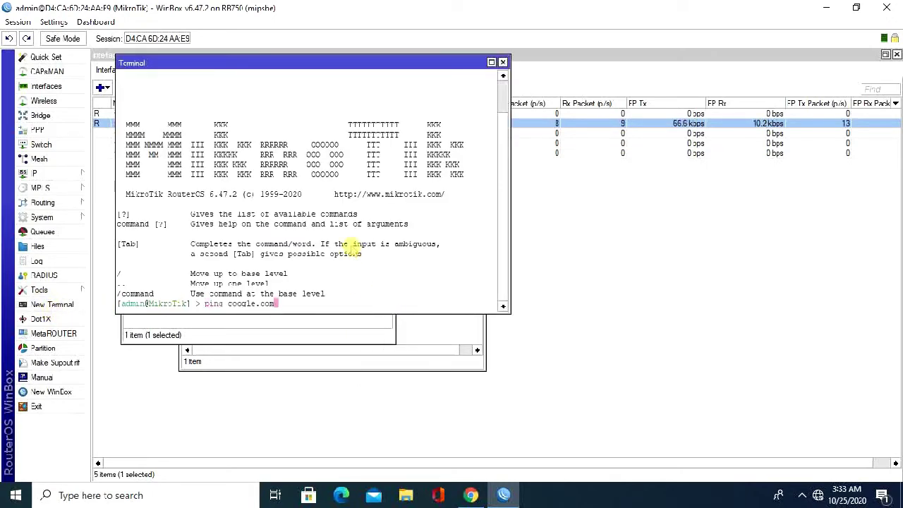
key(Return)
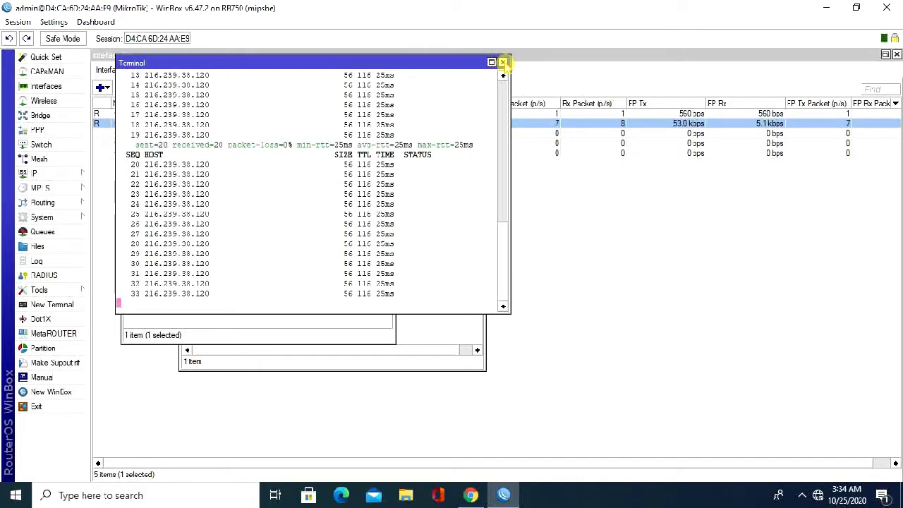
click(503, 62)
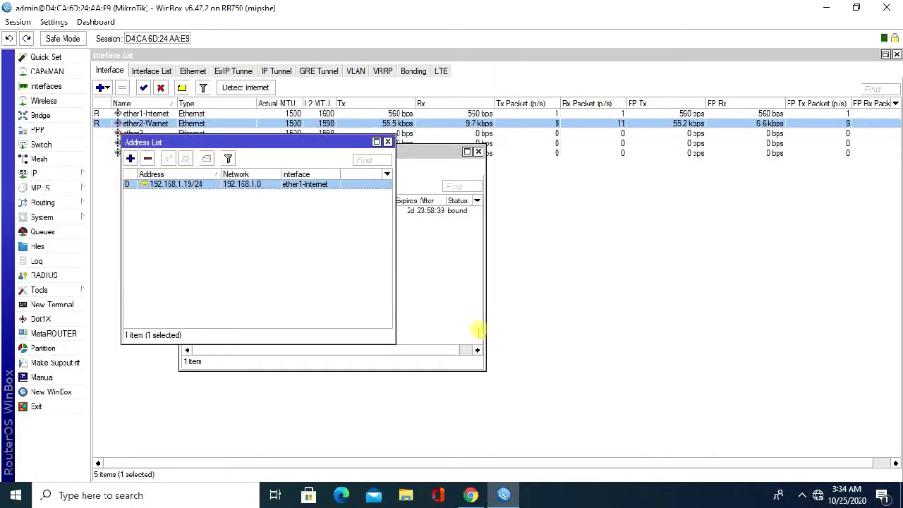
click(387, 143)
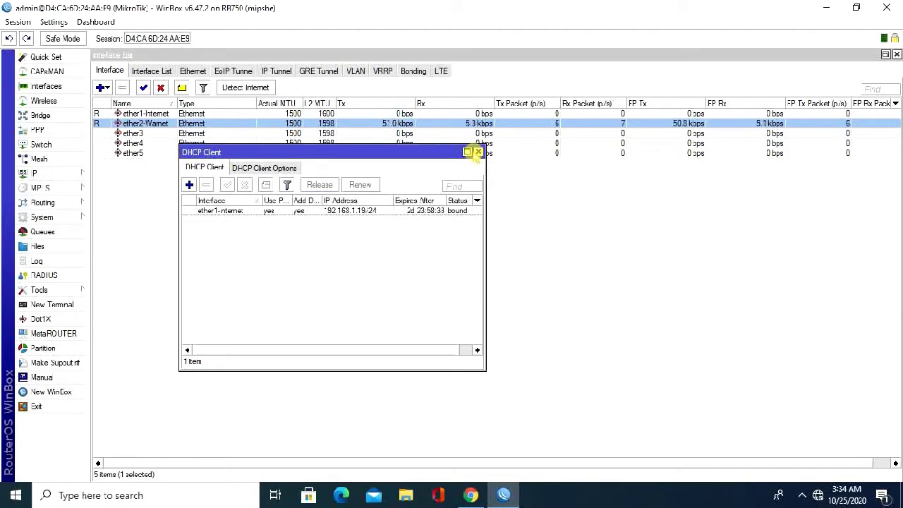
click(479, 152)
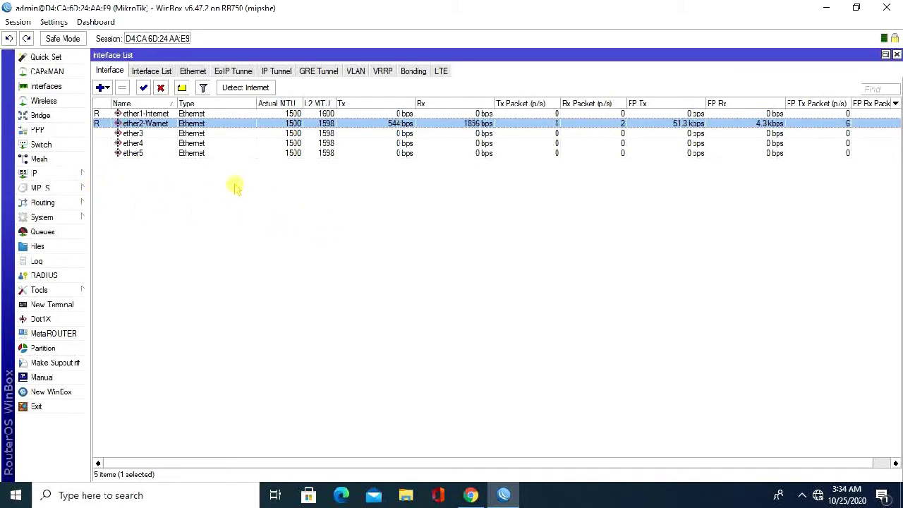
Add the IP address 192.168.100.100/24 to the ether2-Warnet interface.
click(66, 178)
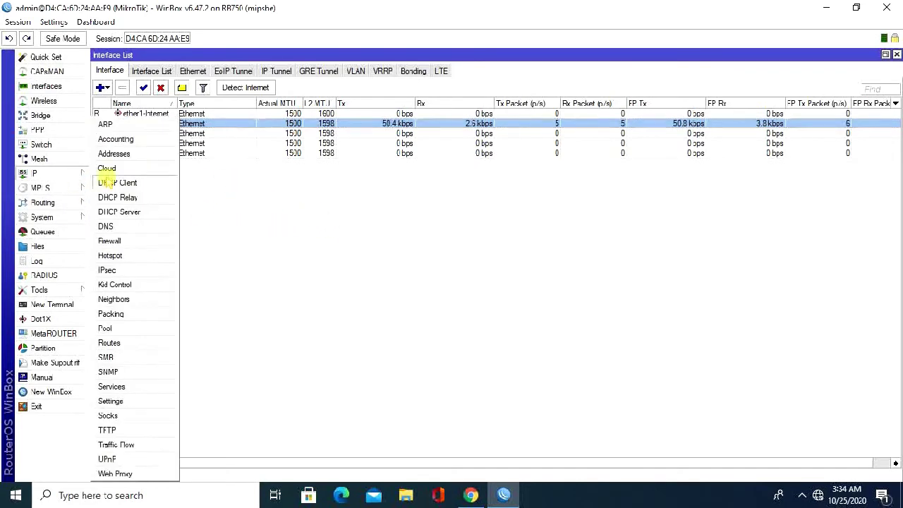
click(127, 153)
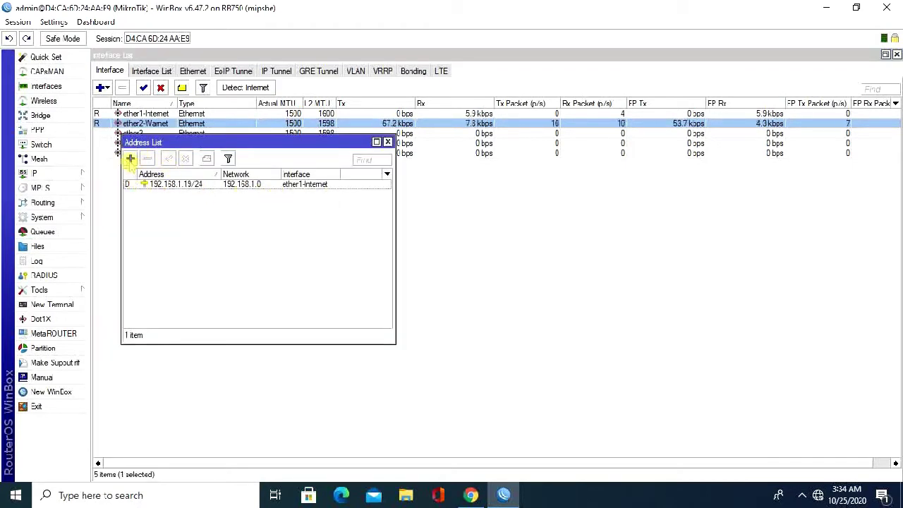
click(129, 159)
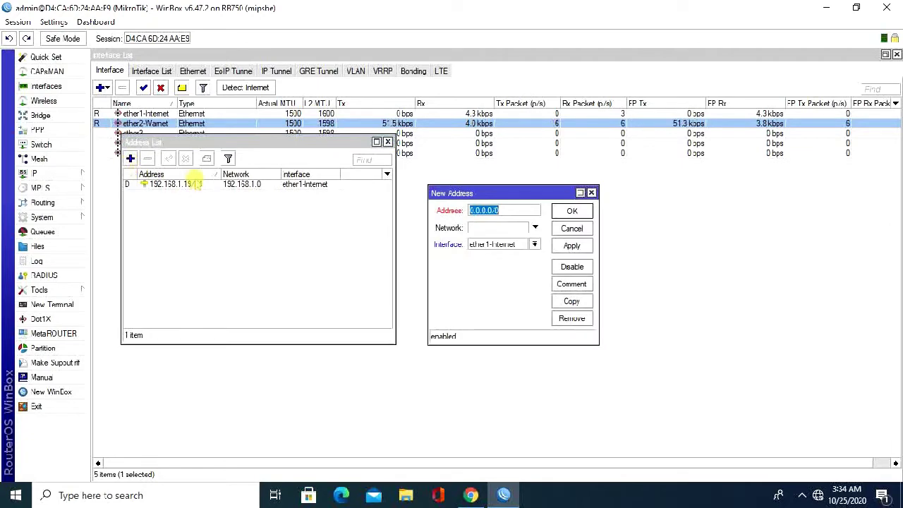
drag(499, 195, 256, 224)
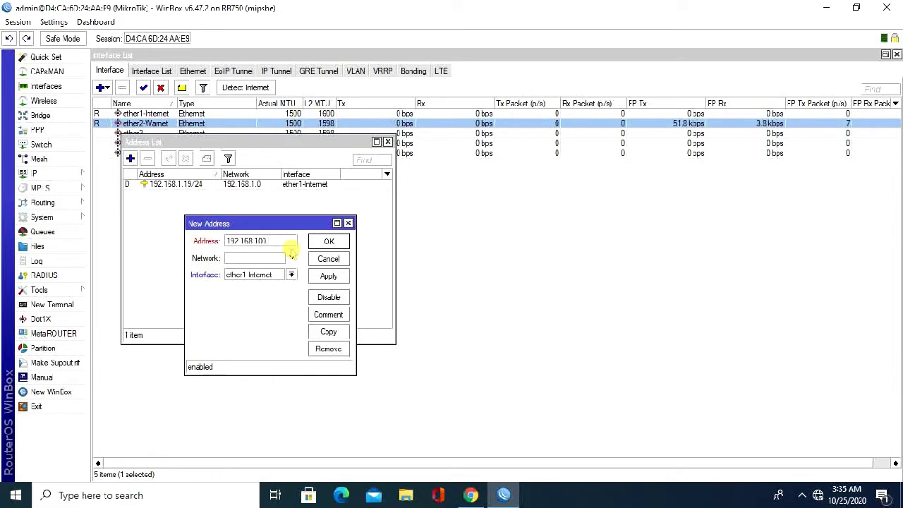
text(00/24)
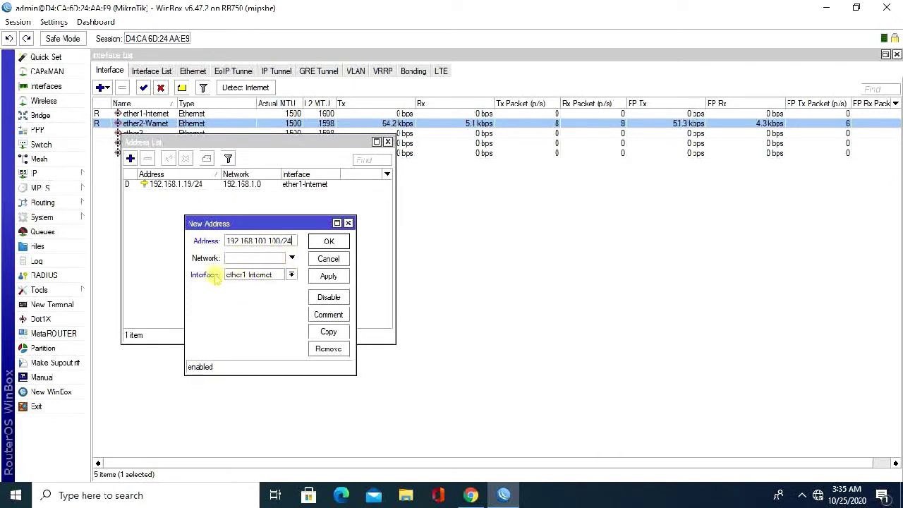
click(265, 275)
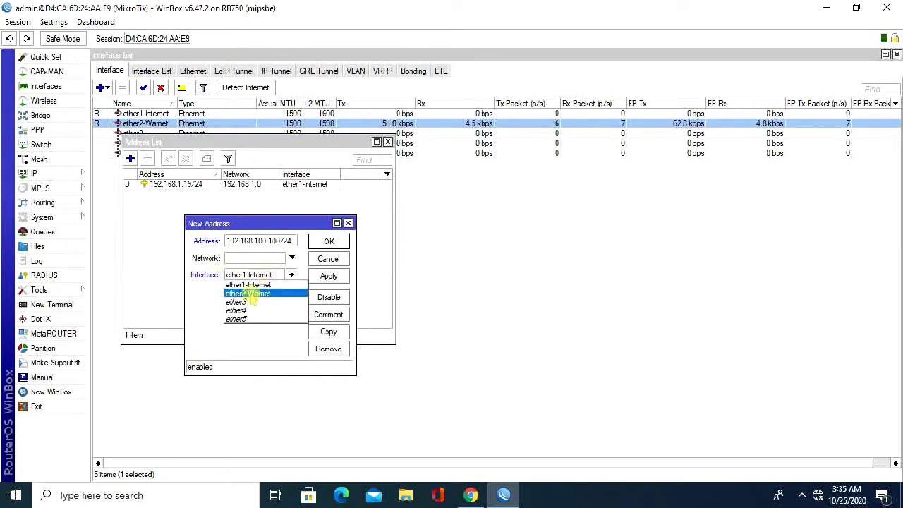
click(257, 293)
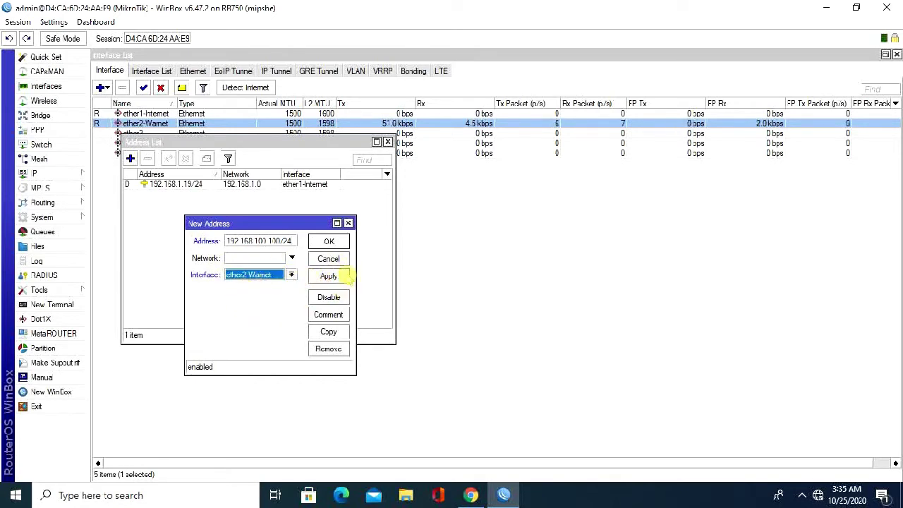
click(328, 276)
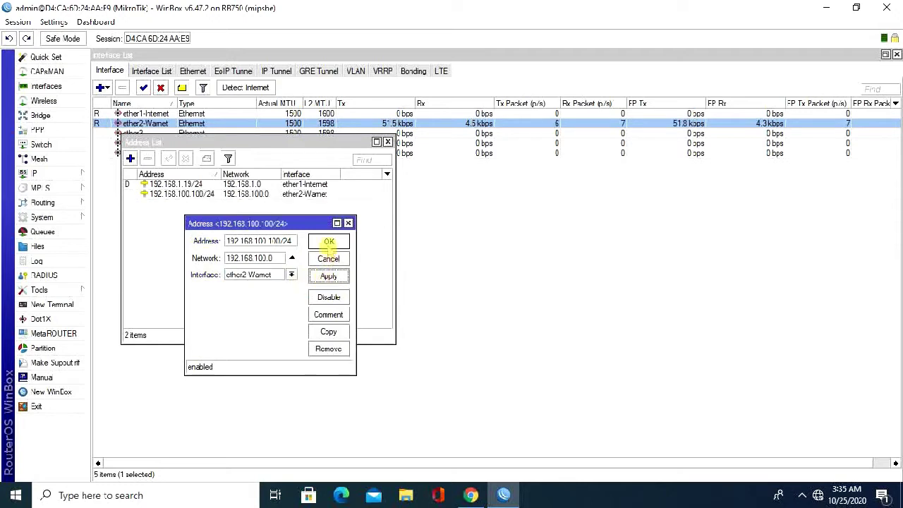
click(329, 241)
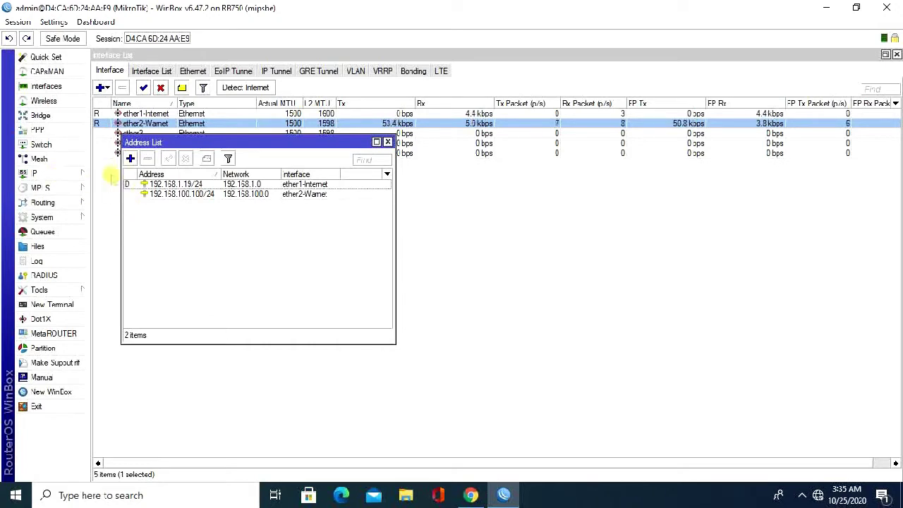
Start a new firewall NAT rule with the srcnat chain and ether1-Internet as the outgoing interface.
click(60, 174)
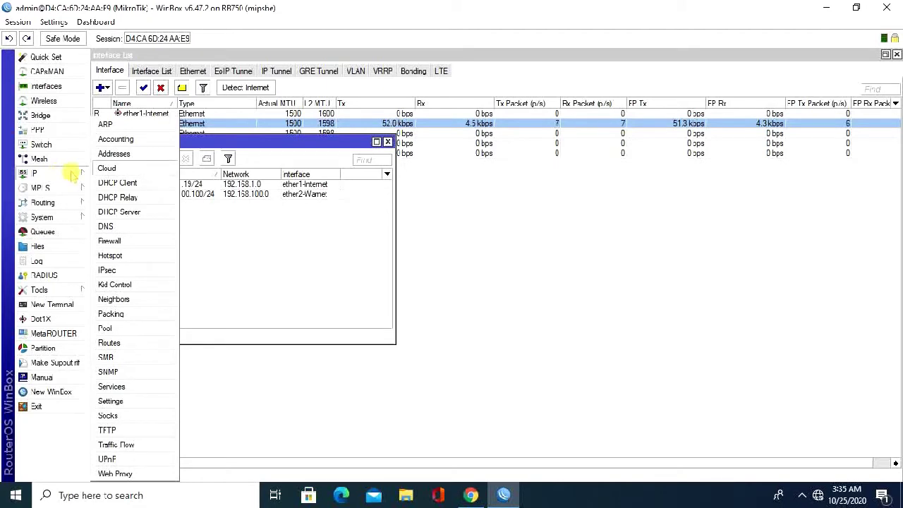
click(61, 185)
mouse_move(50, 179)
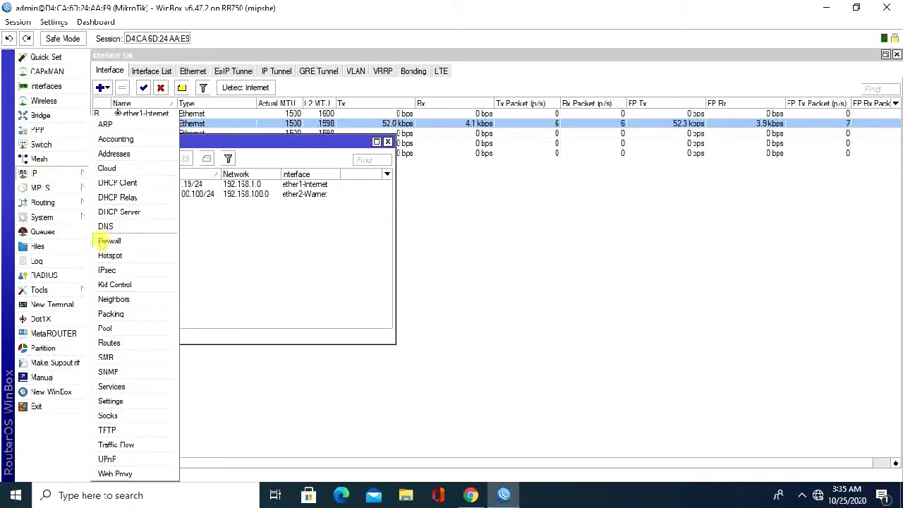
click(106, 241)
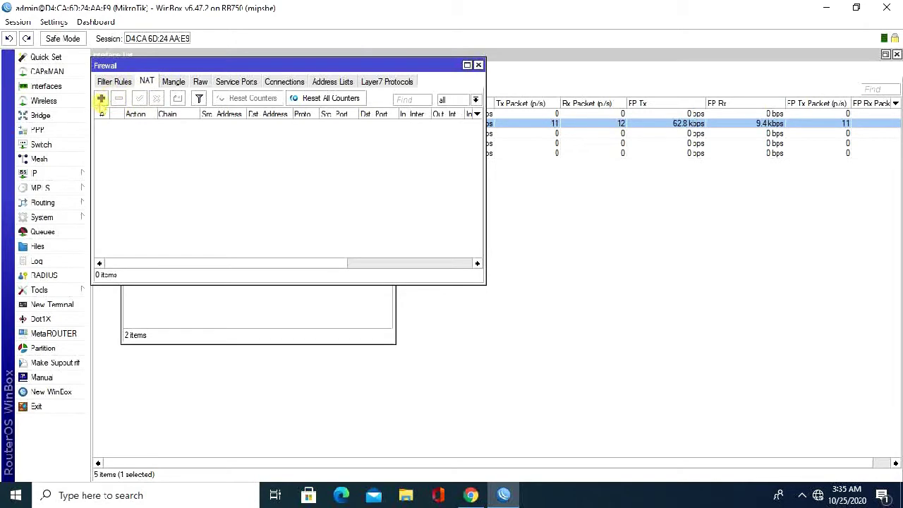
click(101, 99)
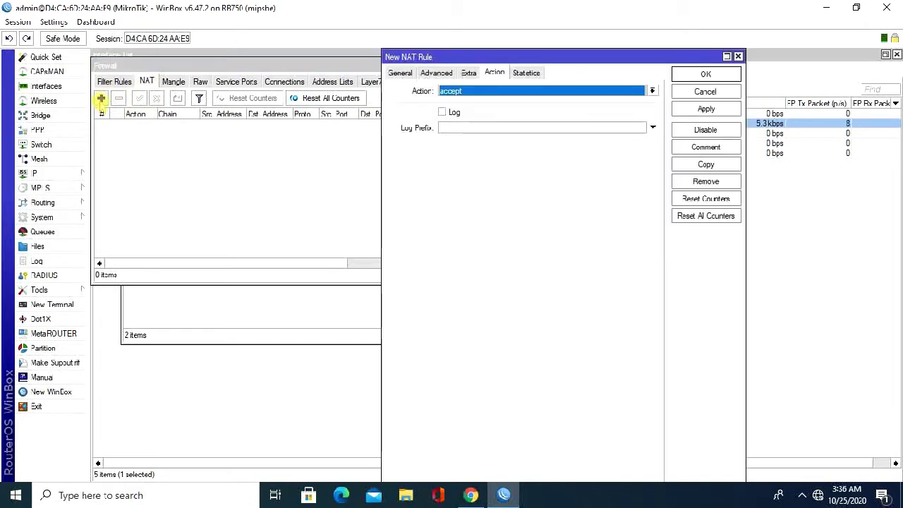
click(404, 74)
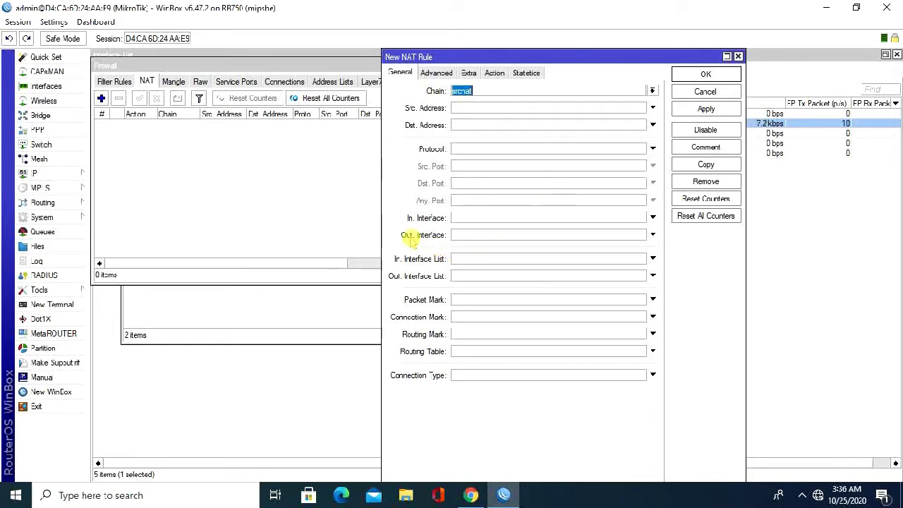
click(494, 236)
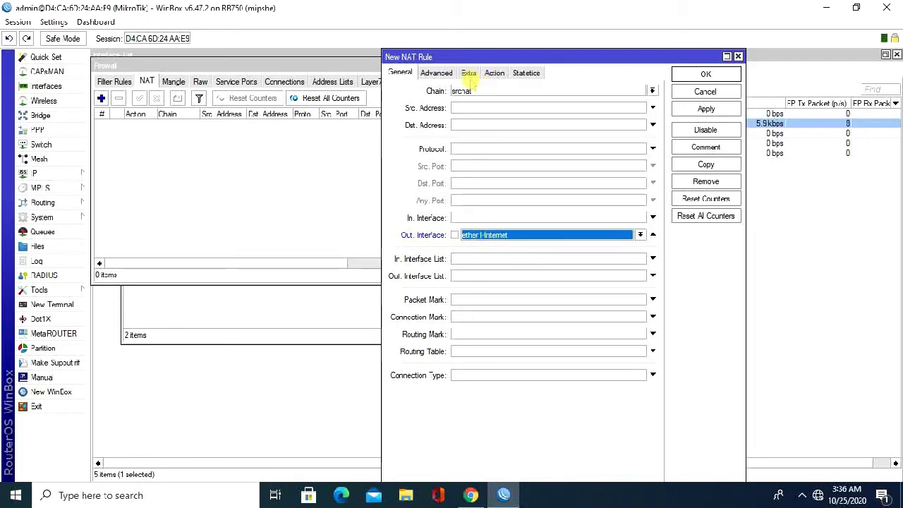
Set the NAT rule's action to masquerade, save the rule, and close the firewall window.
click(496, 75)
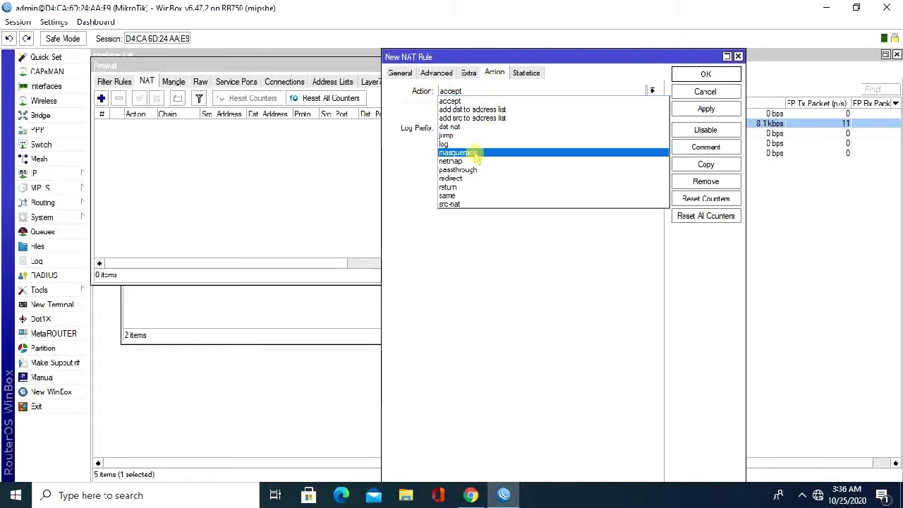
click(476, 153)
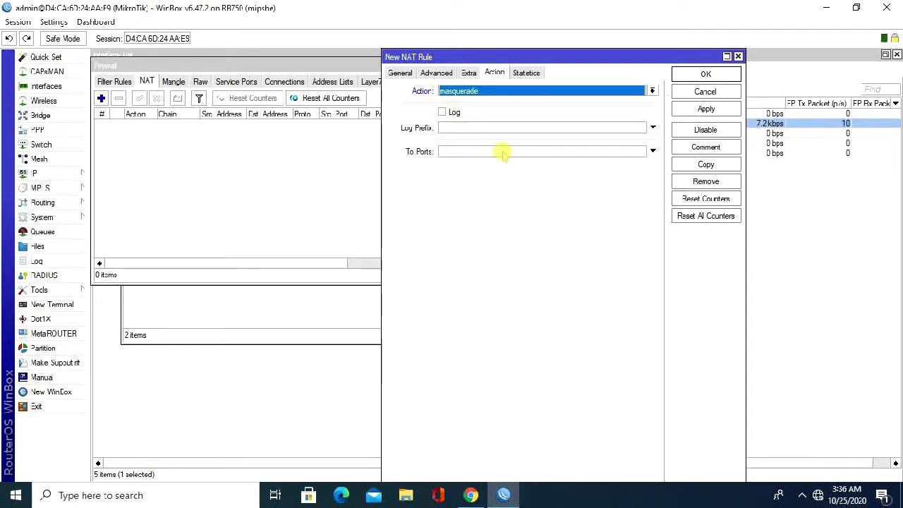
click(706, 110)
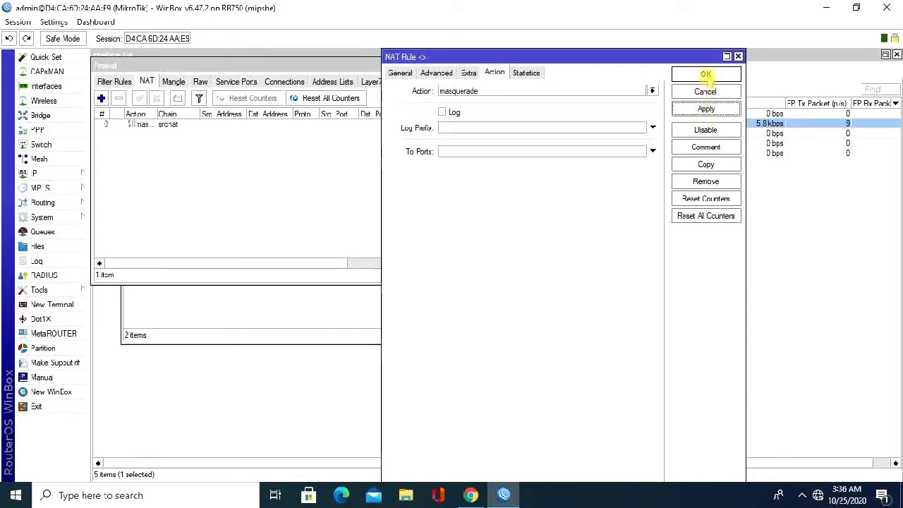
click(706, 75)
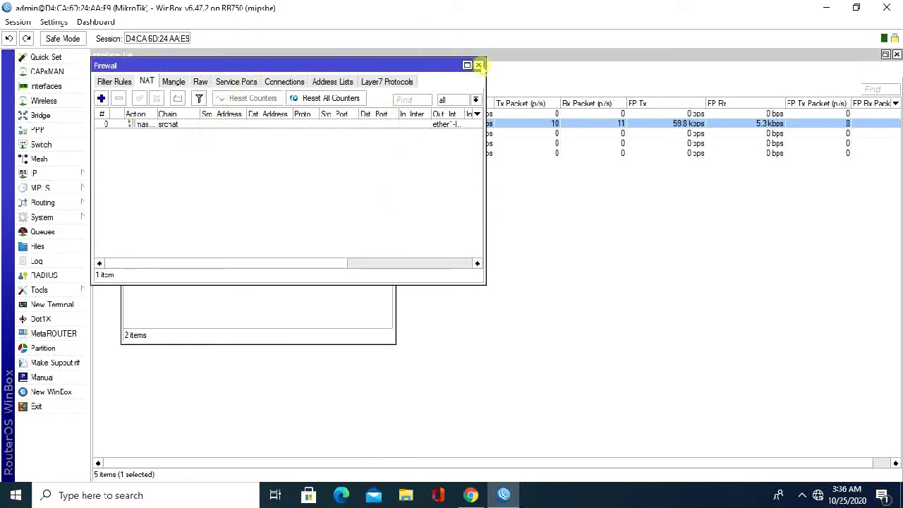
click(478, 65)
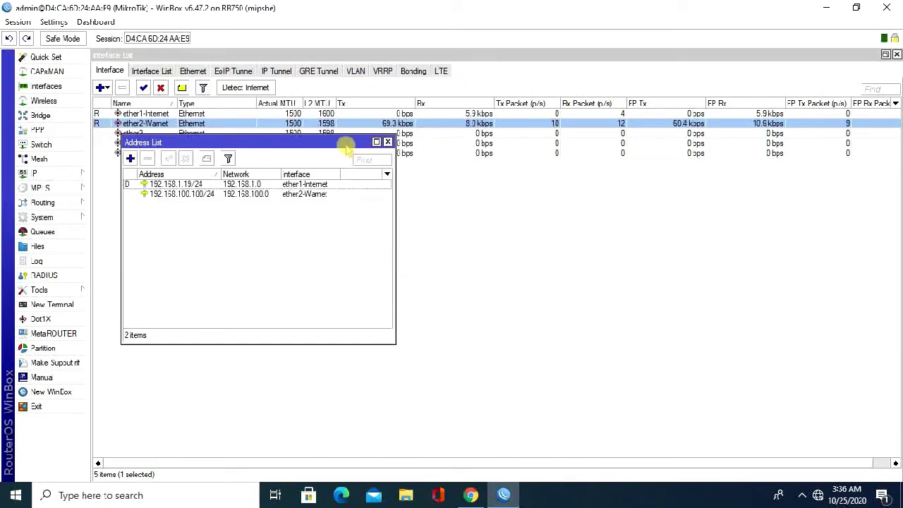
drag(338, 145, 356, 154)
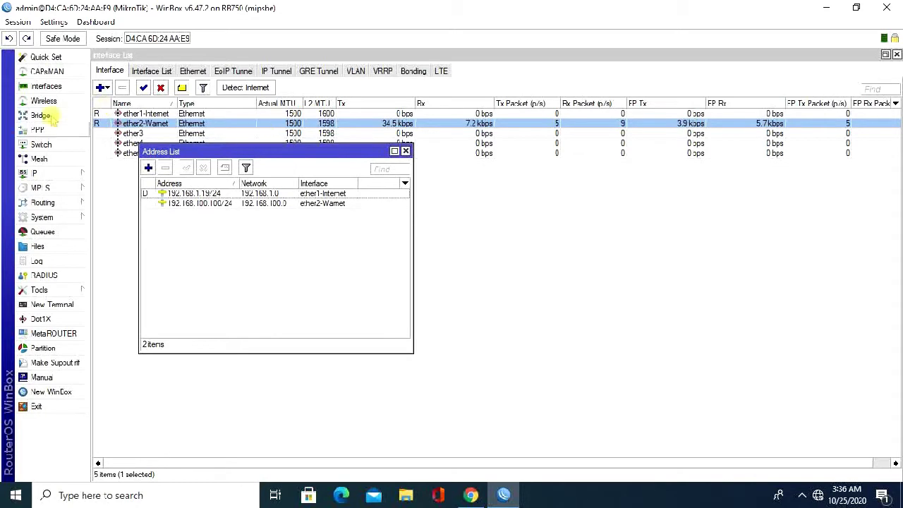
click(55, 173)
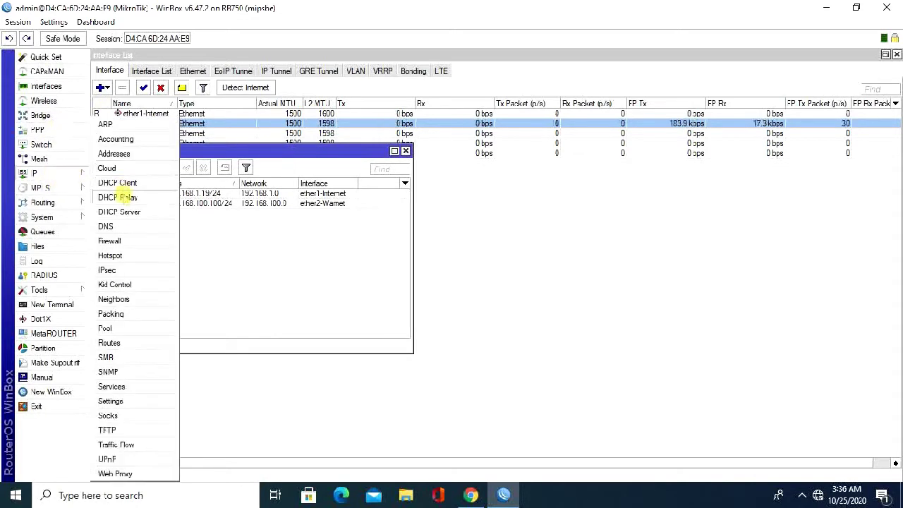
click(127, 213)
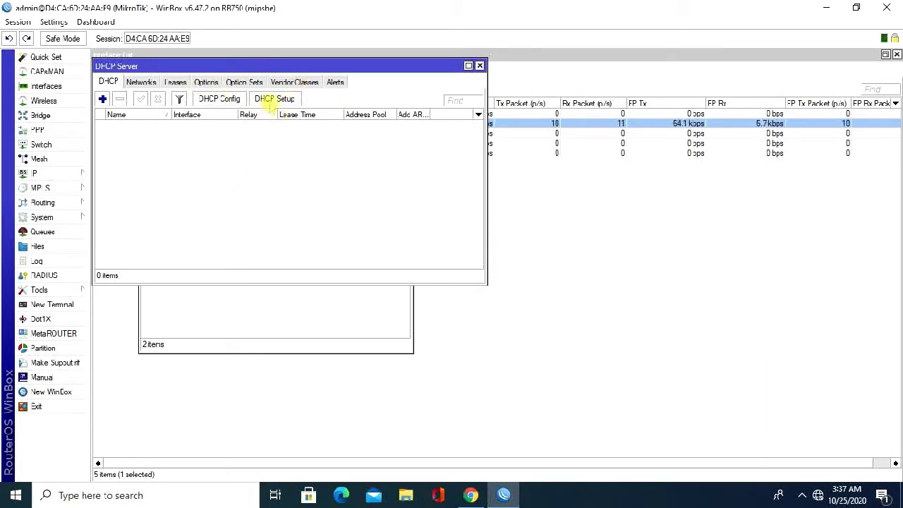
click(479, 65)
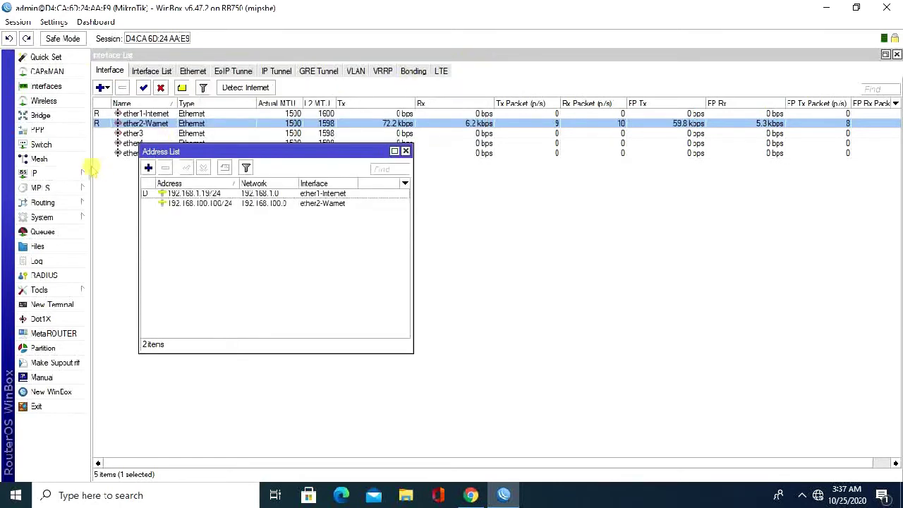
Run DHCP Setup for a DHCP server on ether2-Warnet with address space 192.168.100.0/24 and gateway 192.168.100.100.
click(70, 172)
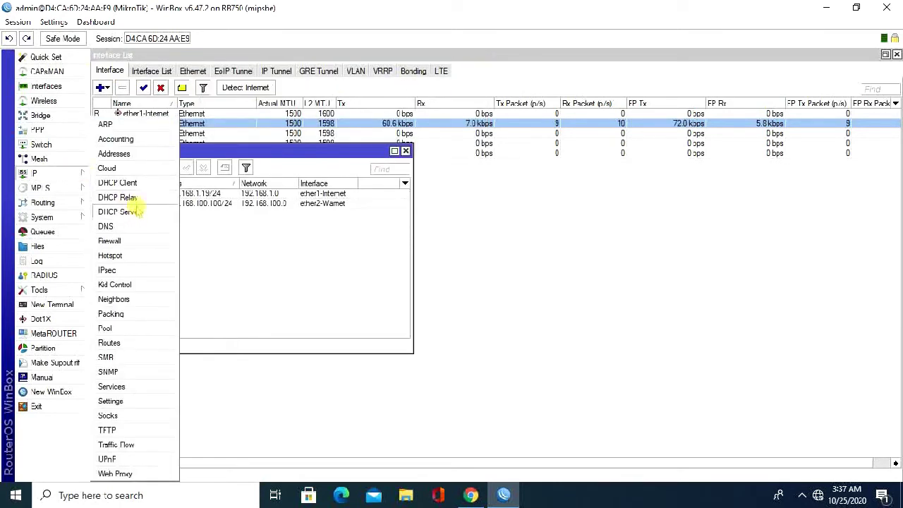
click(137, 210)
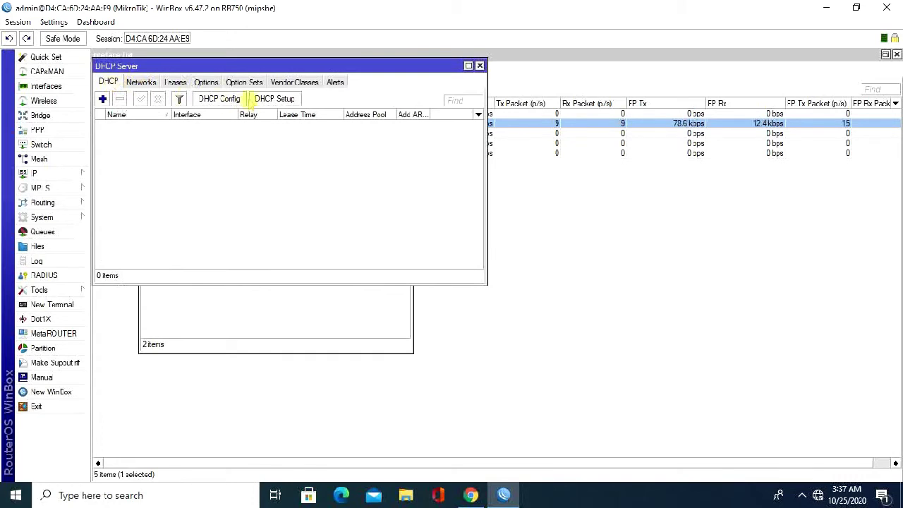
click(278, 100)
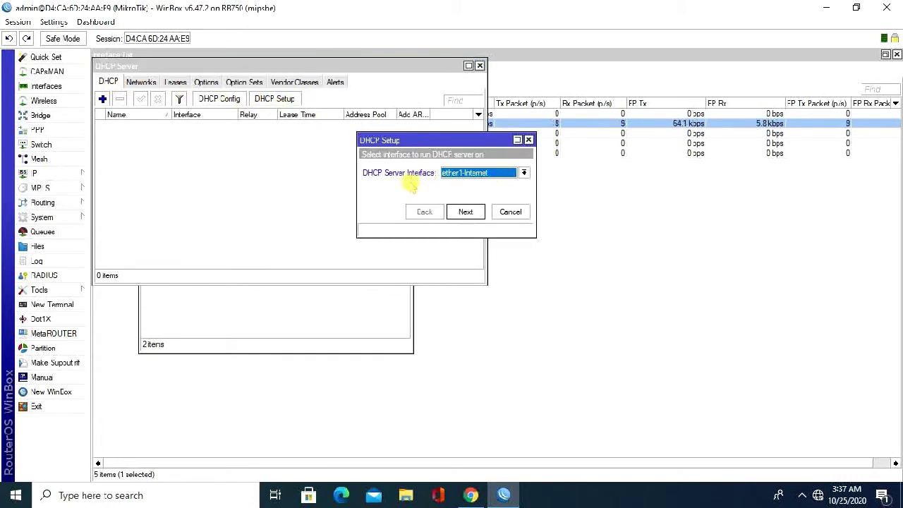
click(471, 173)
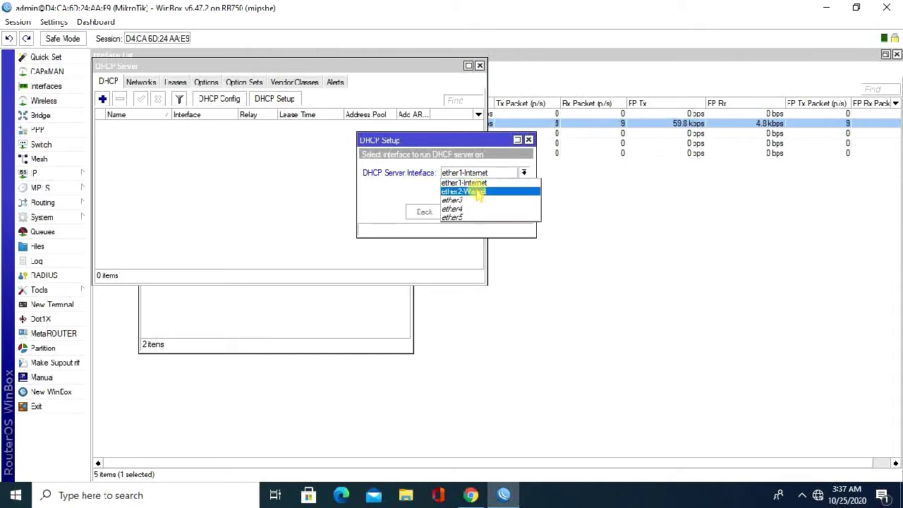
click(478, 198)
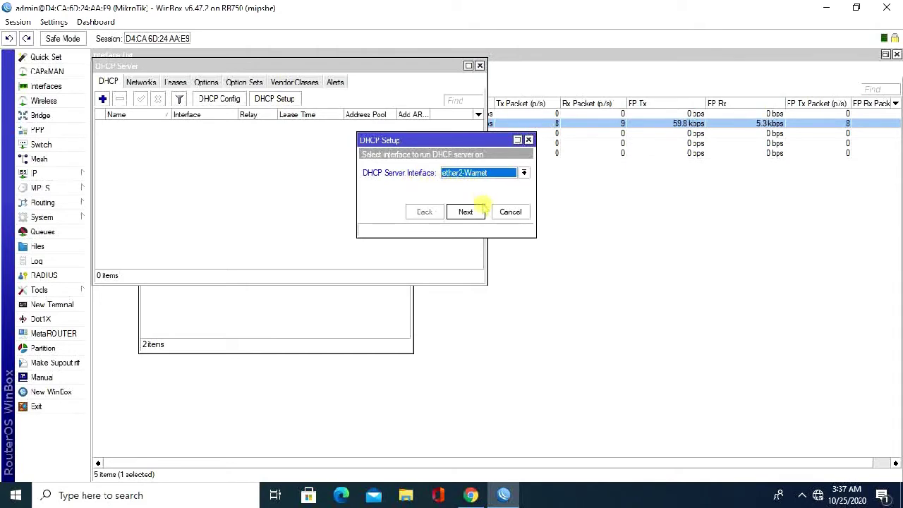
click(474, 211)
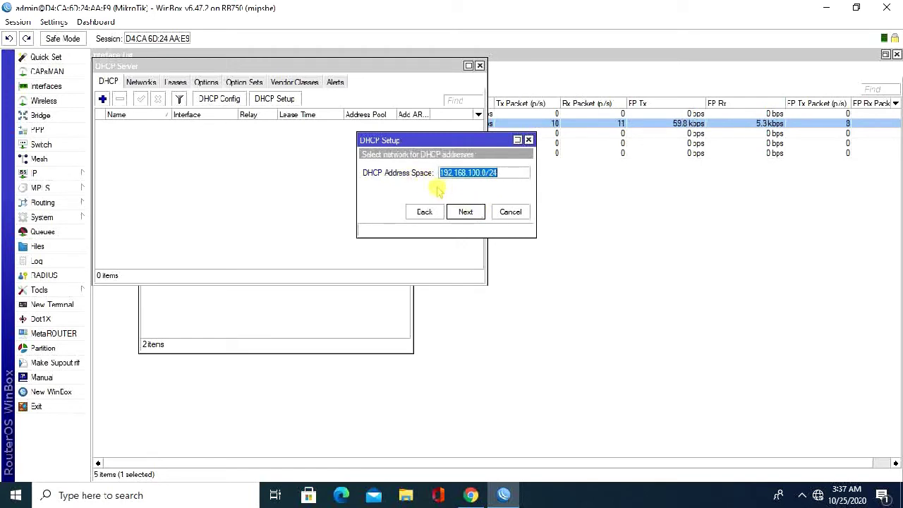
click(476, 211)
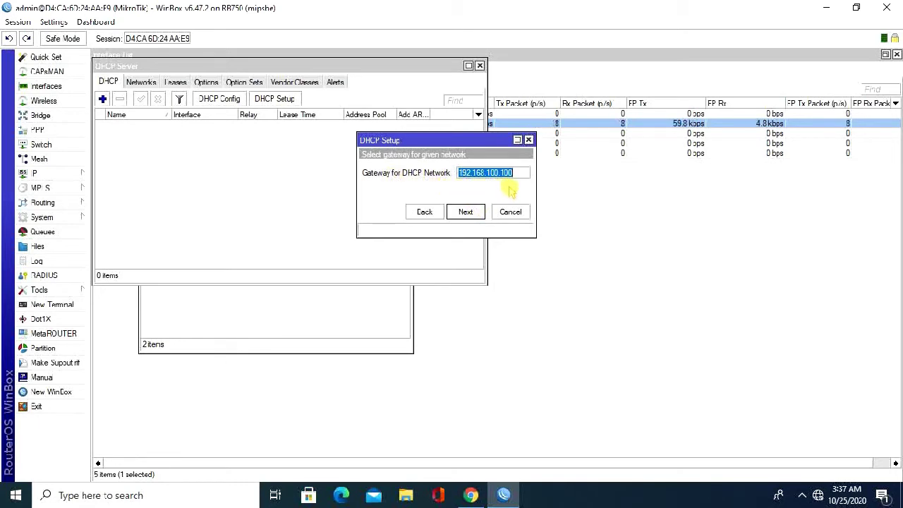
click(466, 211)
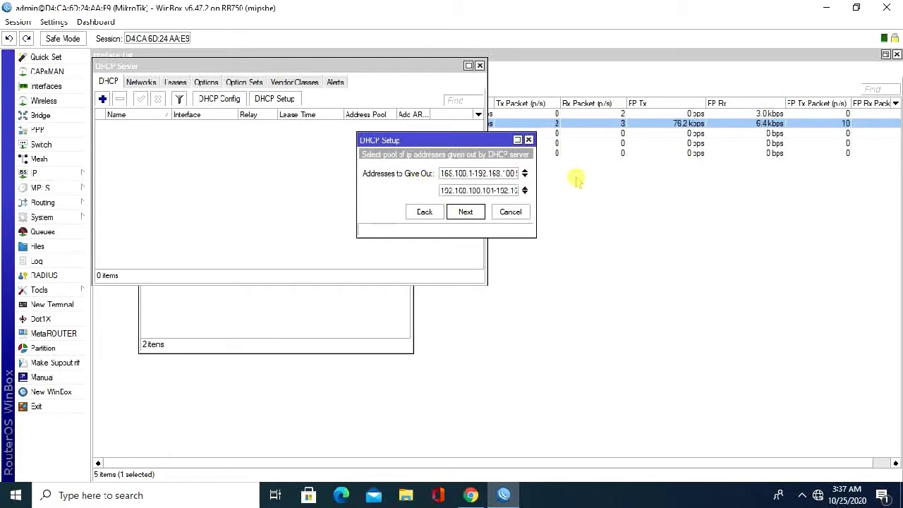
Remove the second address range and set the DHCP pool to 192.168.100.1-192.168.100.20.
click(524, 188)
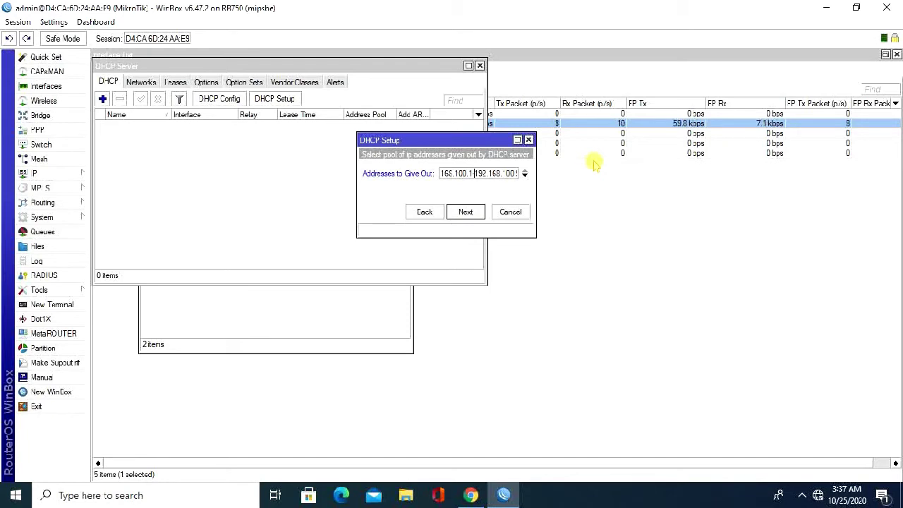
text(99)
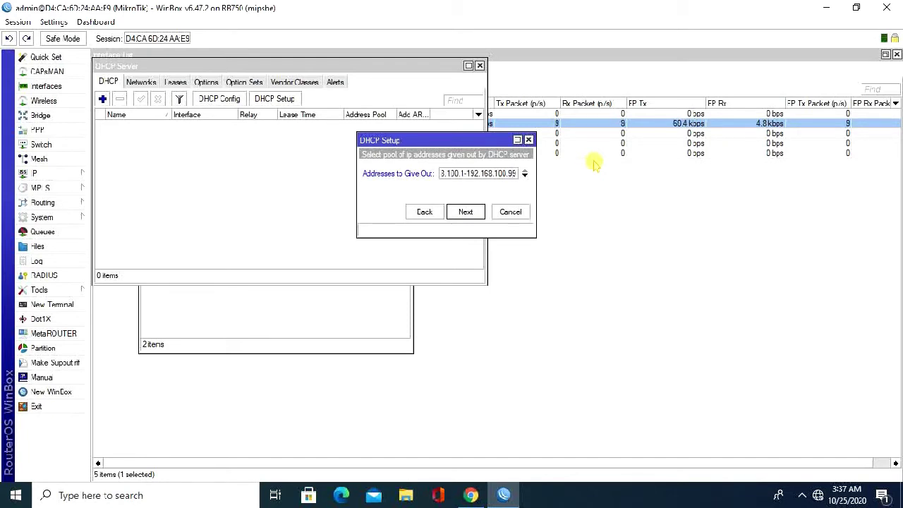
key(BackSpace)
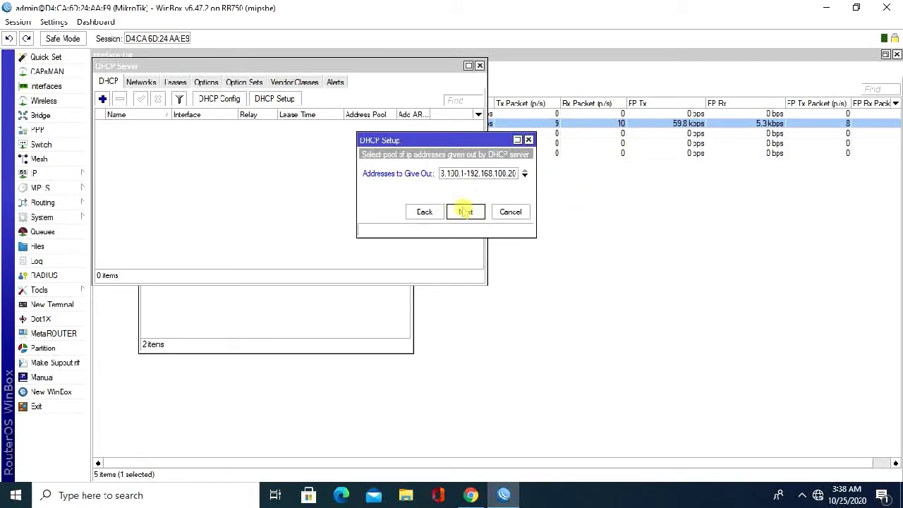
click(465, 212)
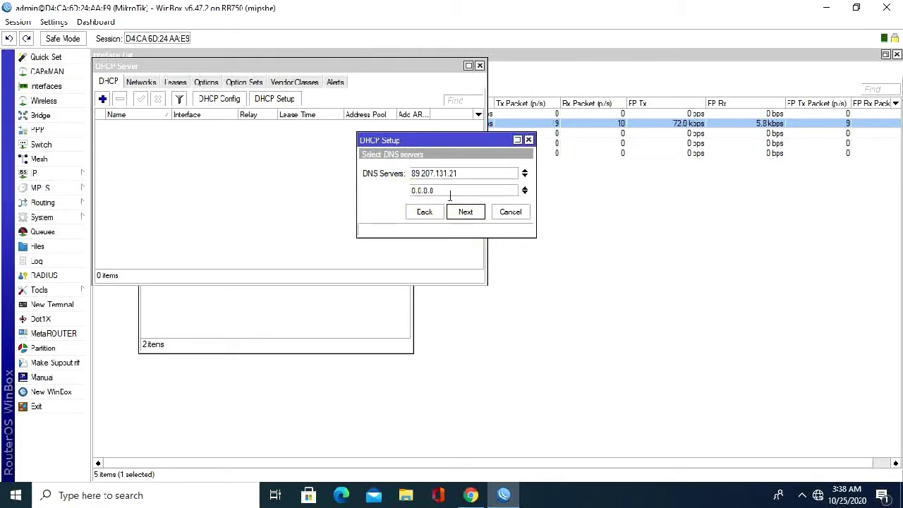
Accept the suggested DNS servers and the 00:10:00 lease time, and finish the DHCP server setup.
click(465, 212)
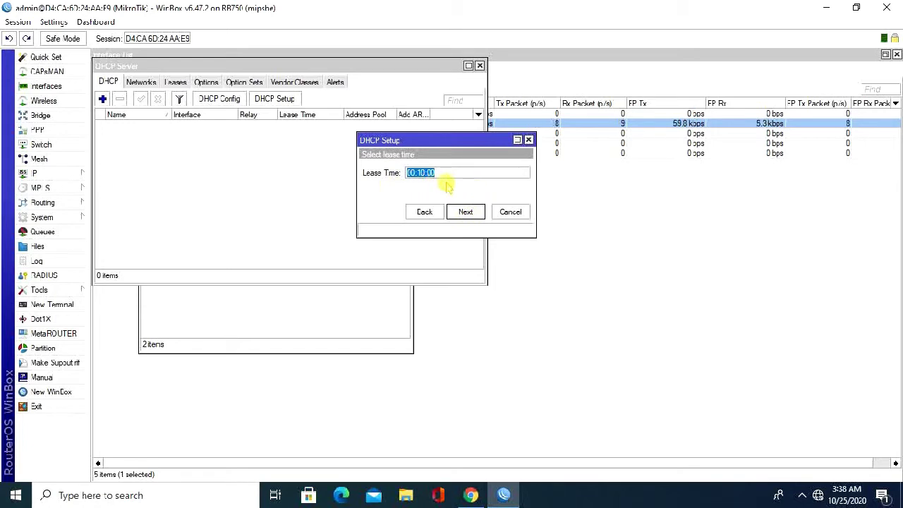
click(465, 212)
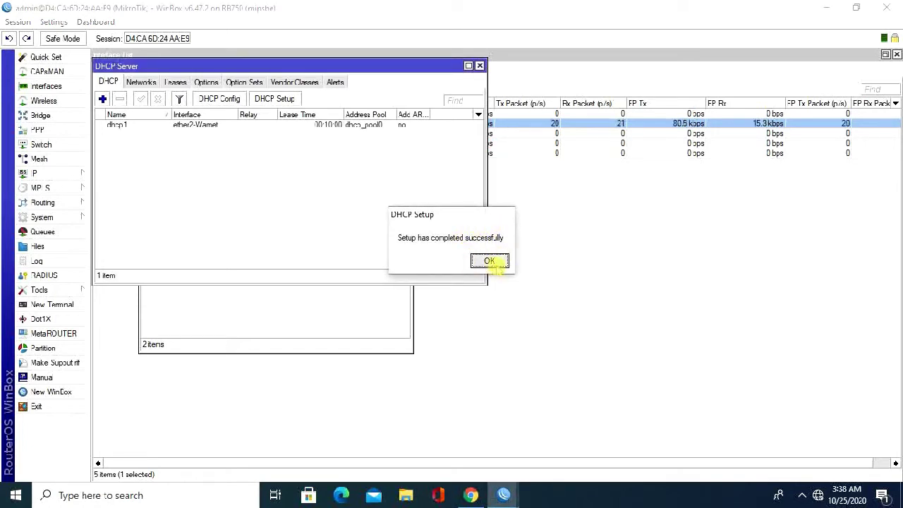
click(489, 261)
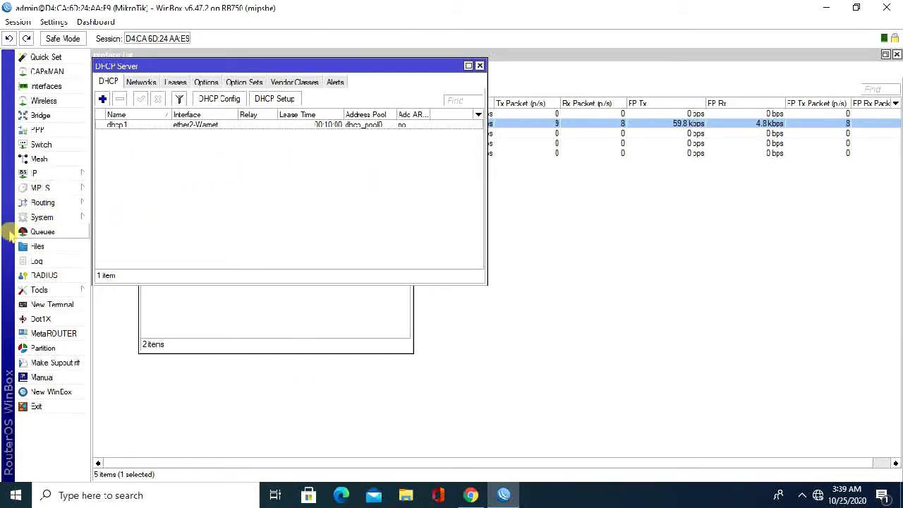
Start a new simple queue named PC-01 with target 192.168.100.1.
click(56, 235)
drag(386, 162, 329, 161)
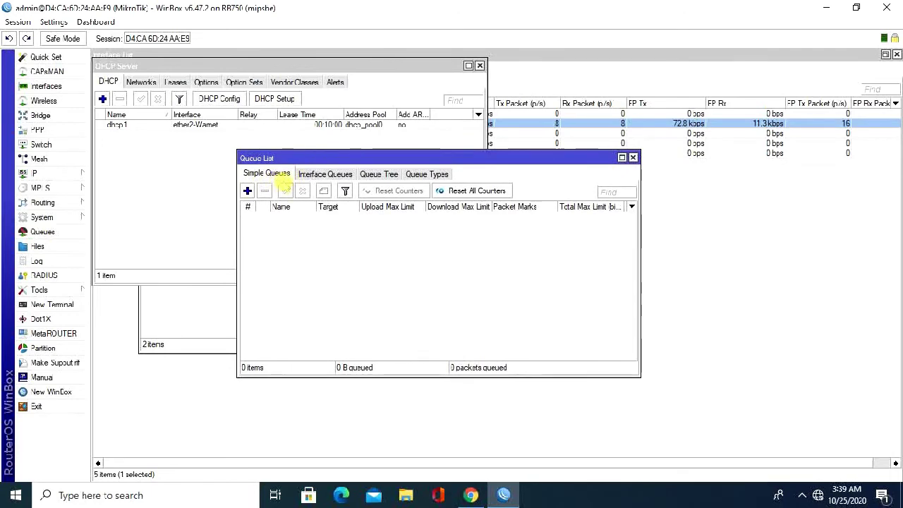
click(247, 191)
drag(478, 166, 336, 157)
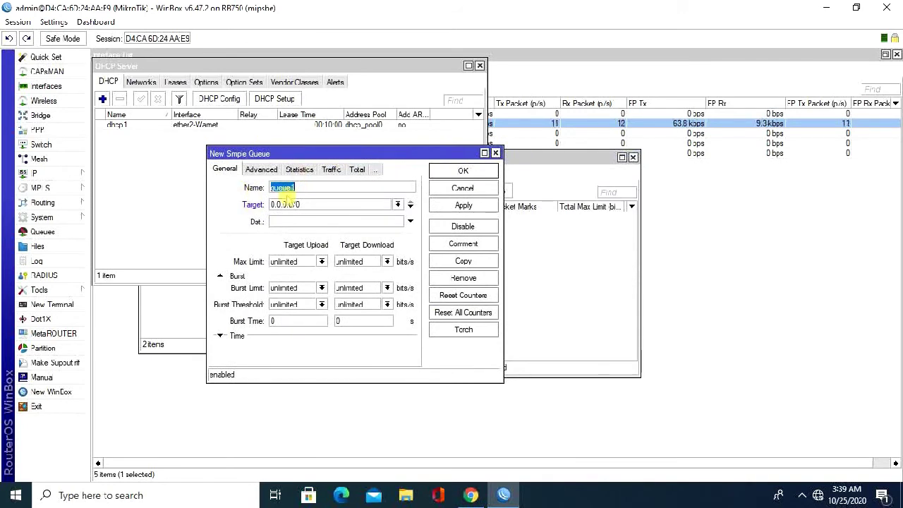
text(P)
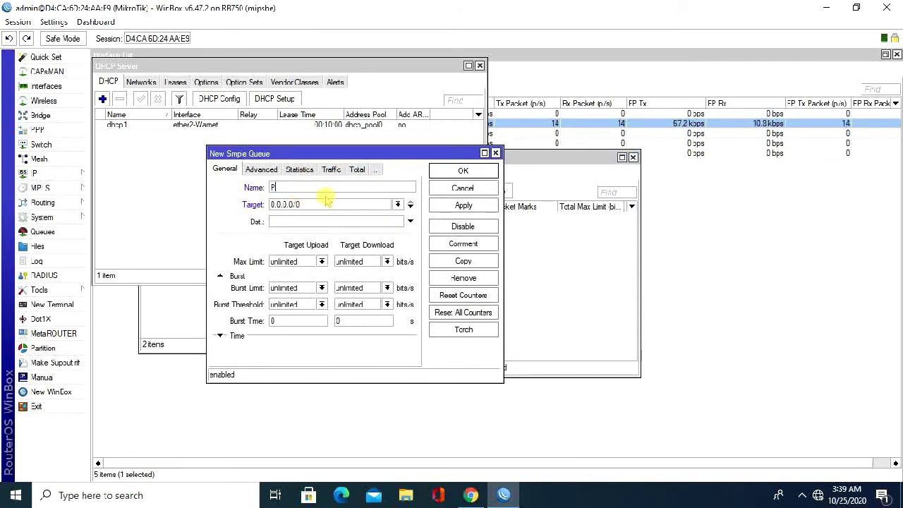
text(C-01)
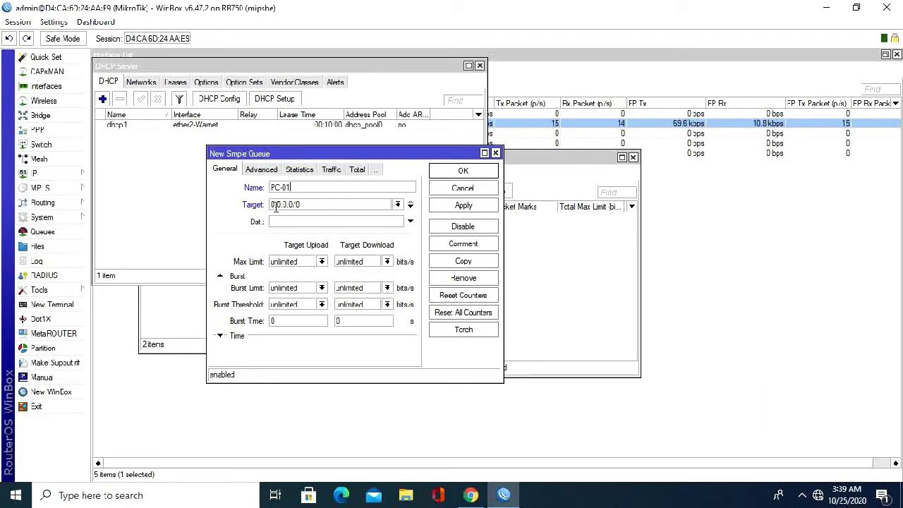
double_click(316, 205)
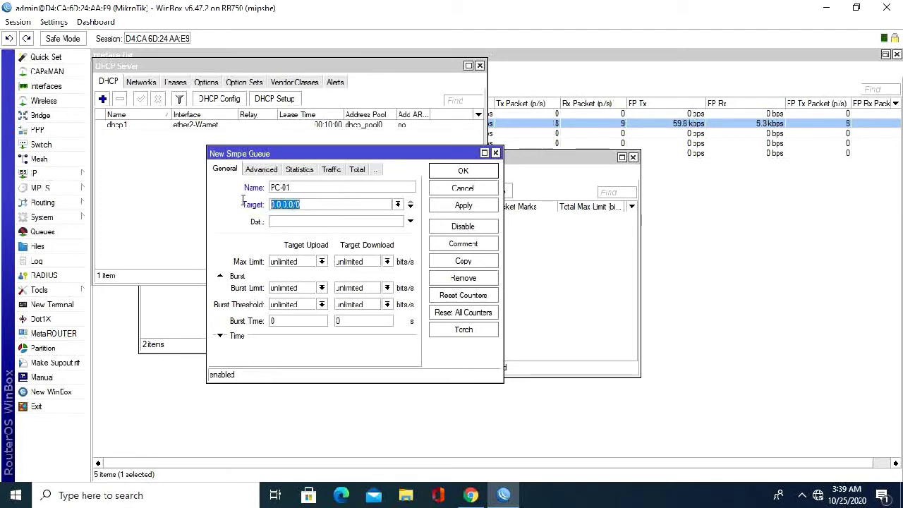
text(1)
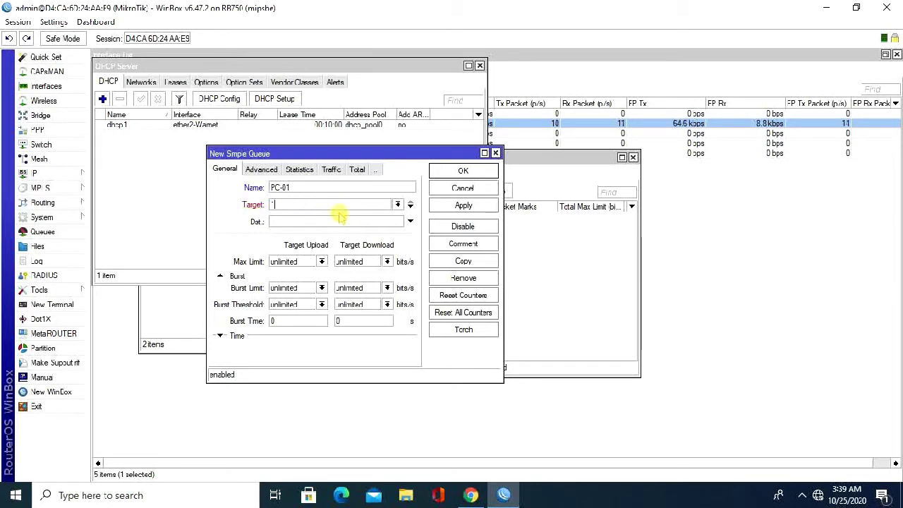
text(92.168.100.1)
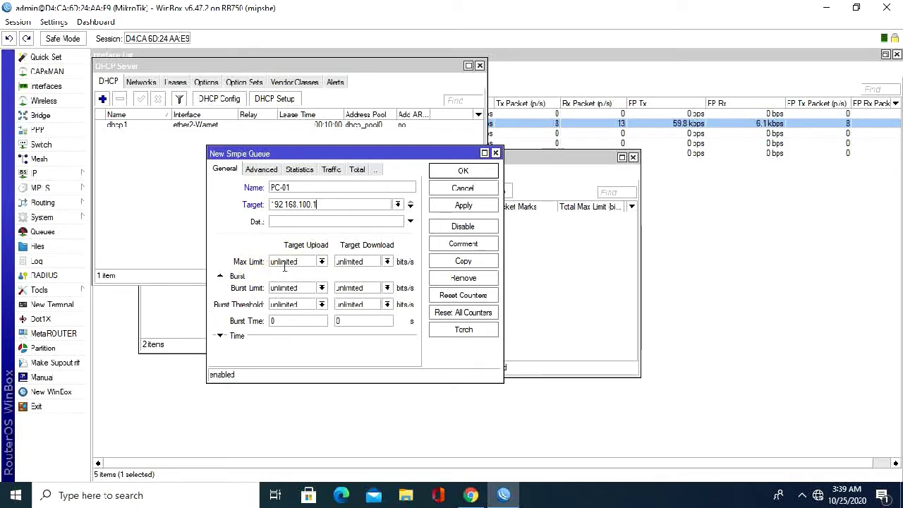
Limit the PC-01 queue to 256k maximum upload and 1M maximum download, and save it.
click(322, 262)
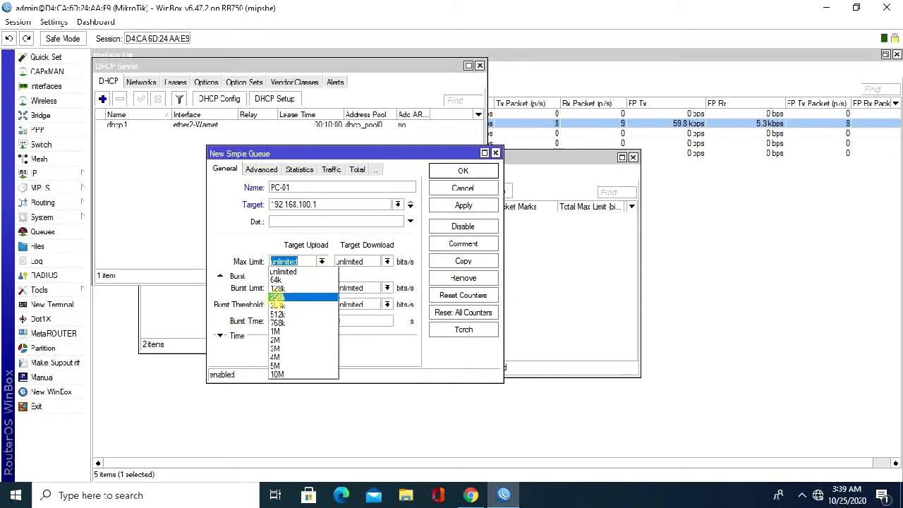
click(279, 297)
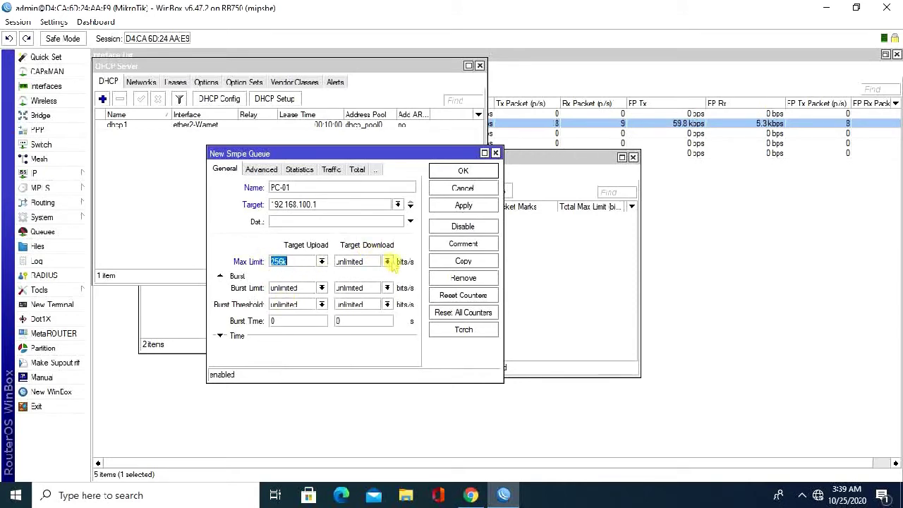
click(386, 261)
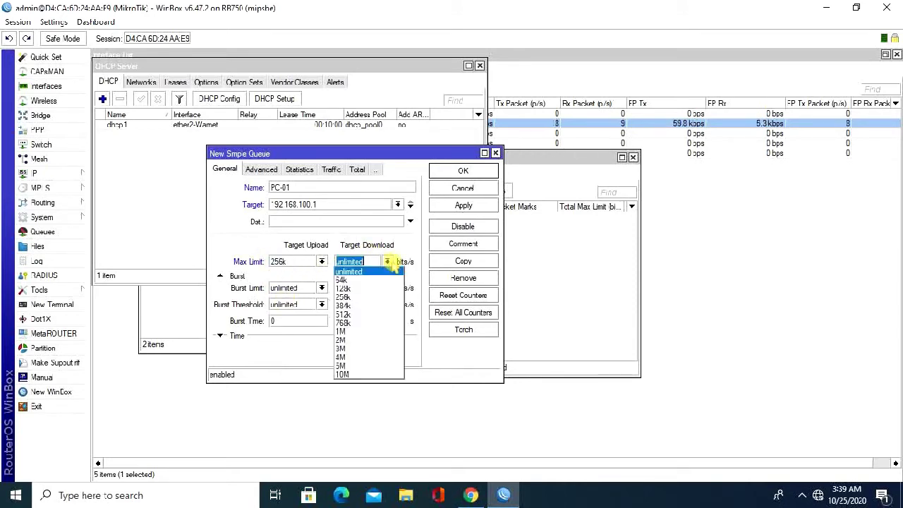
click(360, 331)
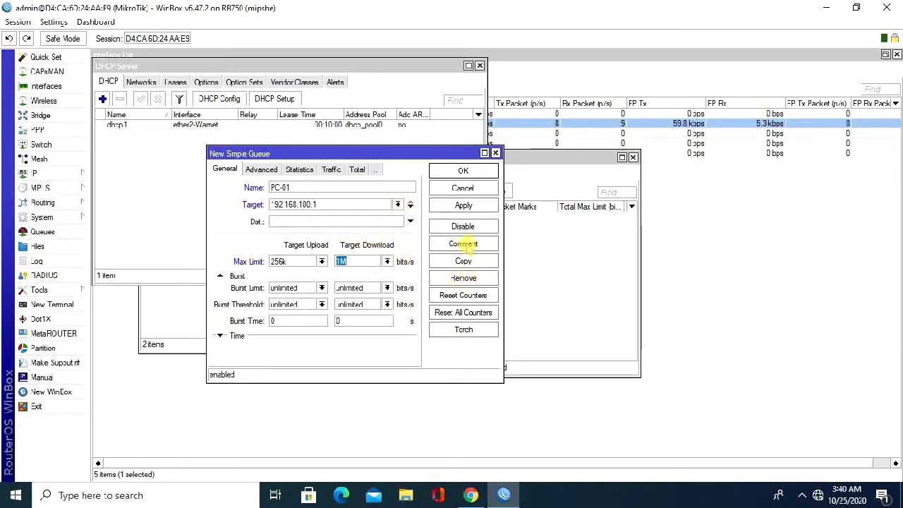
click(463, 206)
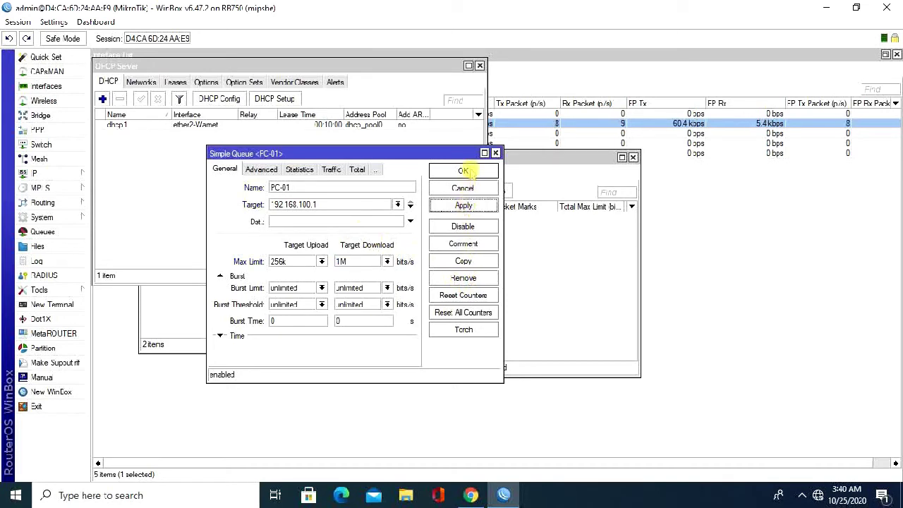
click(463, 171)
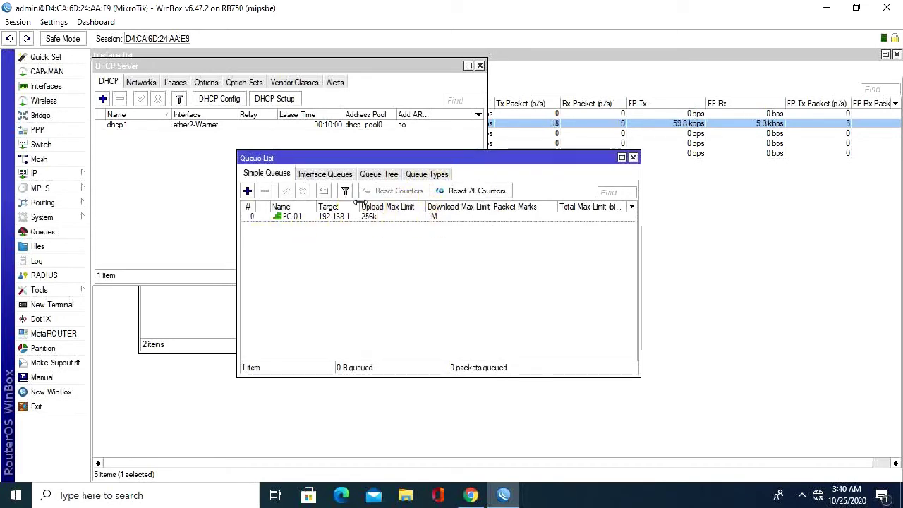
Widen the Name, Target and Upload Max Limit columns of the simple queue list.
drag(360, 203, 387, 205)
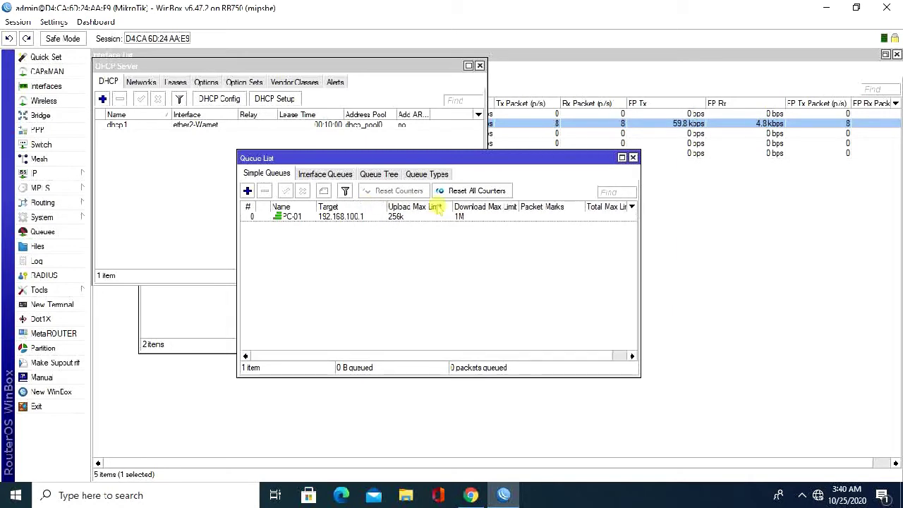
drag(452, 202, 472, 203)
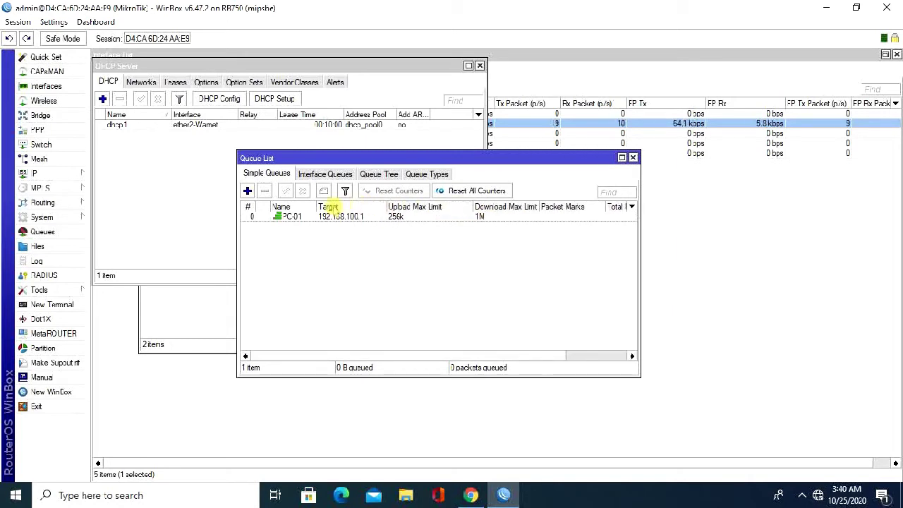
drag(316, 203, 318, 204)
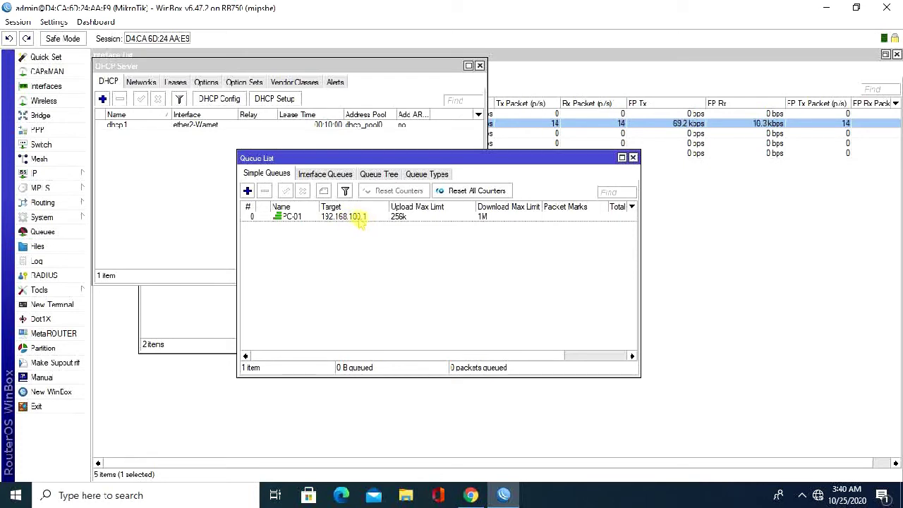
Copy the PC-01 queue as PC-02 with target 192.168.100.2, and save the copy.
double_click(359, 221)
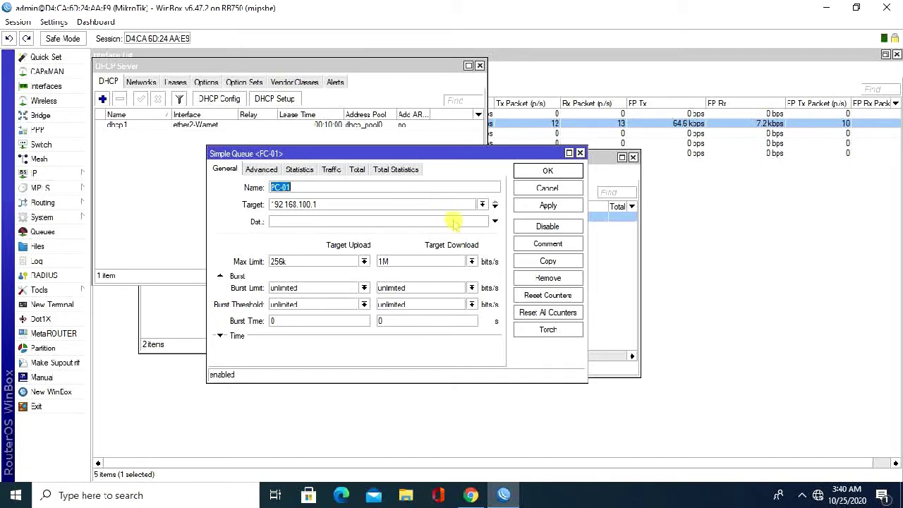
click(548, 260)
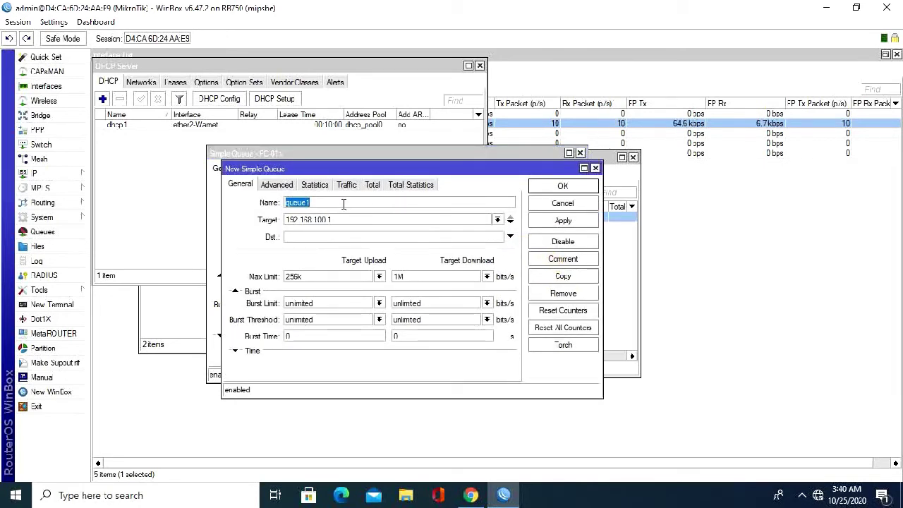
text(PC)
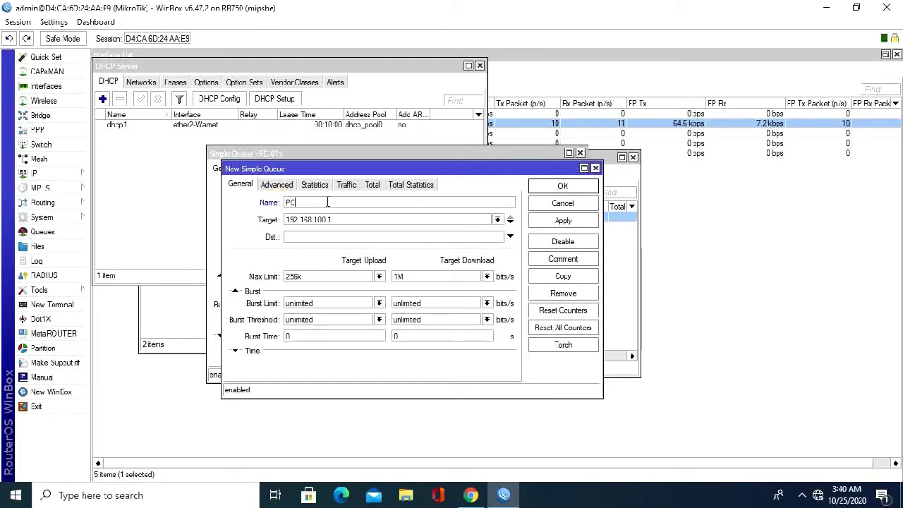
text(-02)
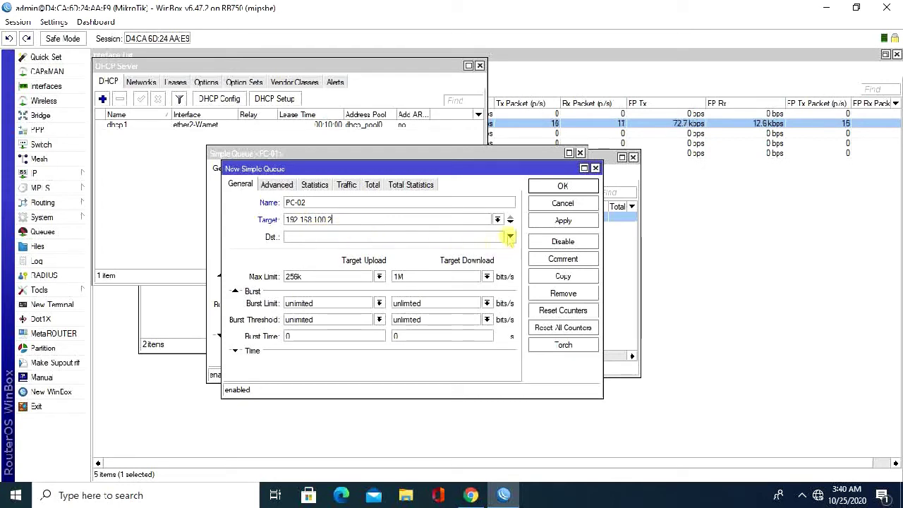
click(561, 221)
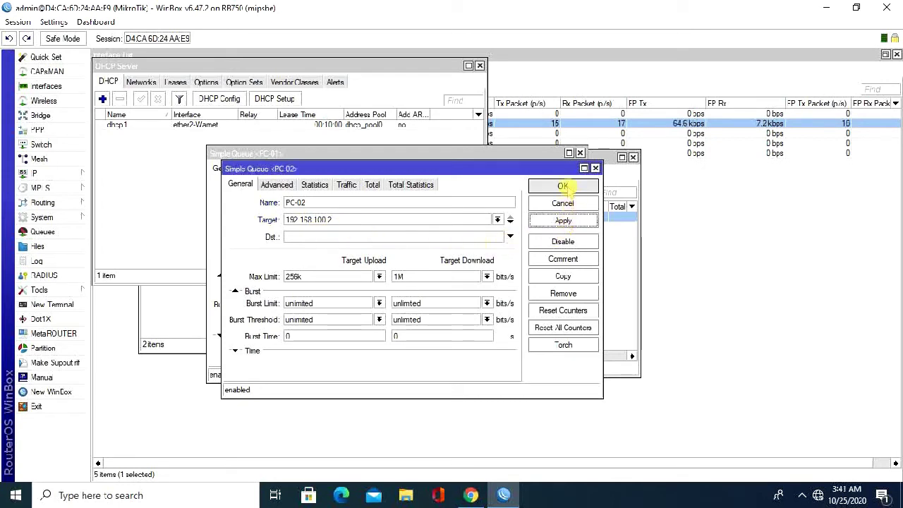
click(562, 186)
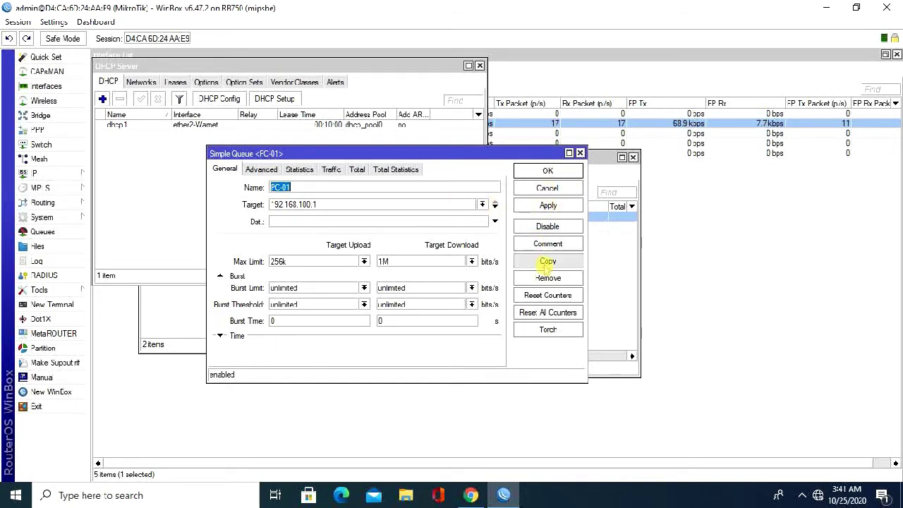
Copy the PC-01 queue as PC-20 with target 192.168.100.20, save it, and close the PC-01 queue.
click(547, 261)
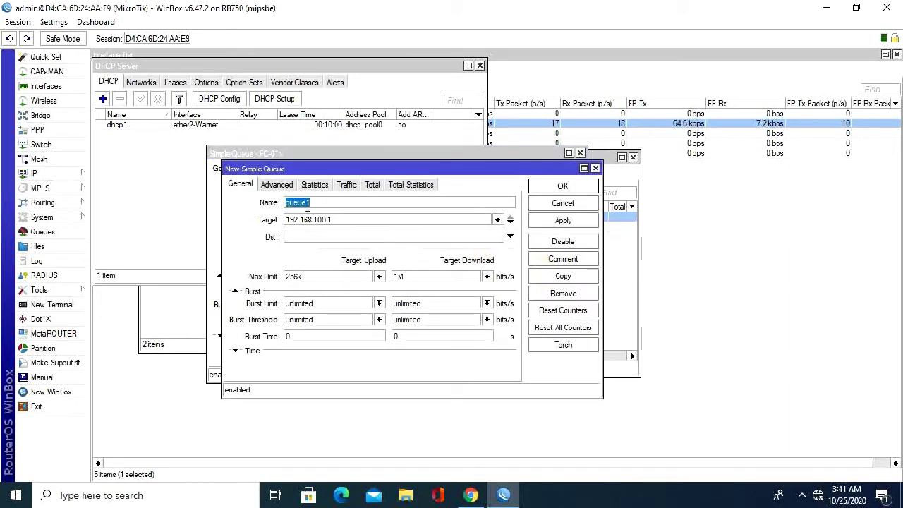
text(PC-)
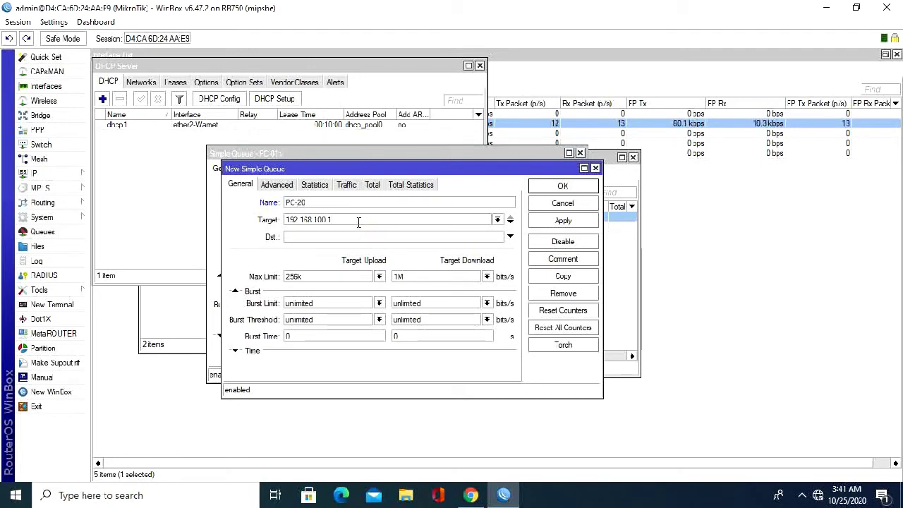
text(20)
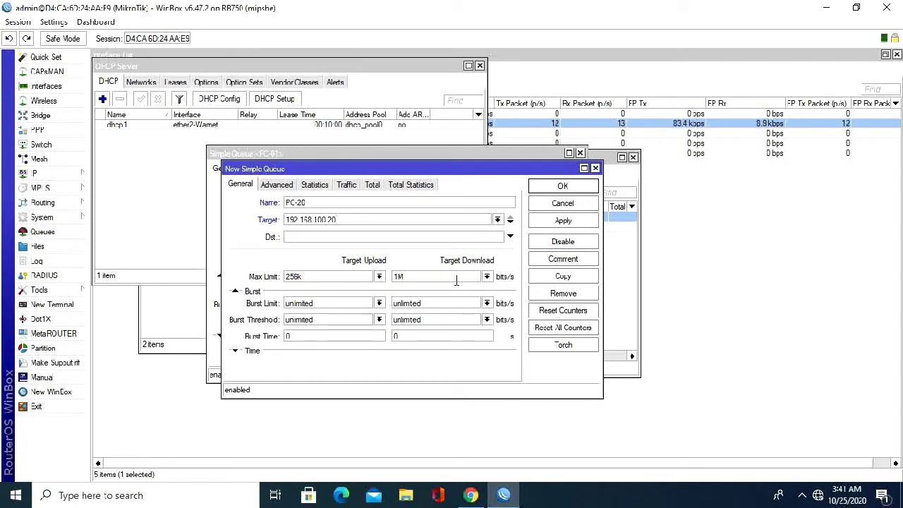
click(563, 222)
click(562, 187)
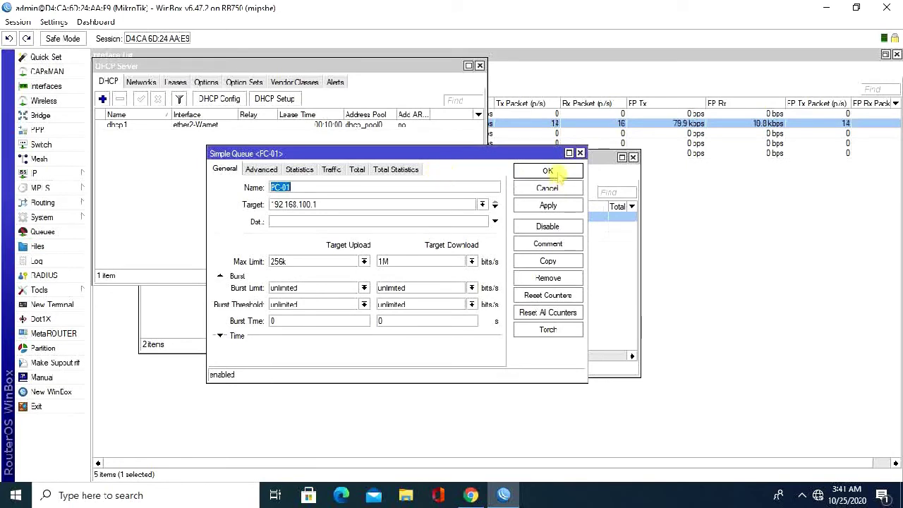
click(547, 171)
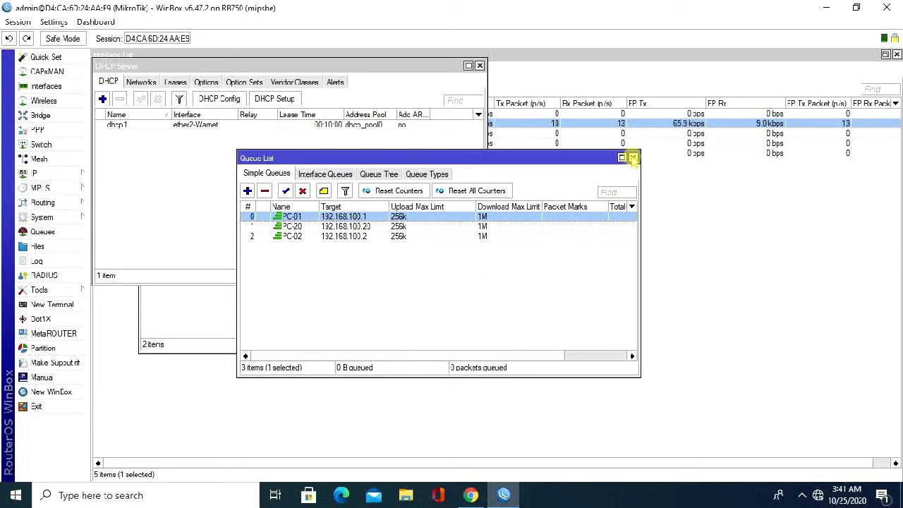
Close the Queue List, DHCP Server and Address List windows, and minimize WinBox to the desktop.
click(633, 158)
click(479, 66)
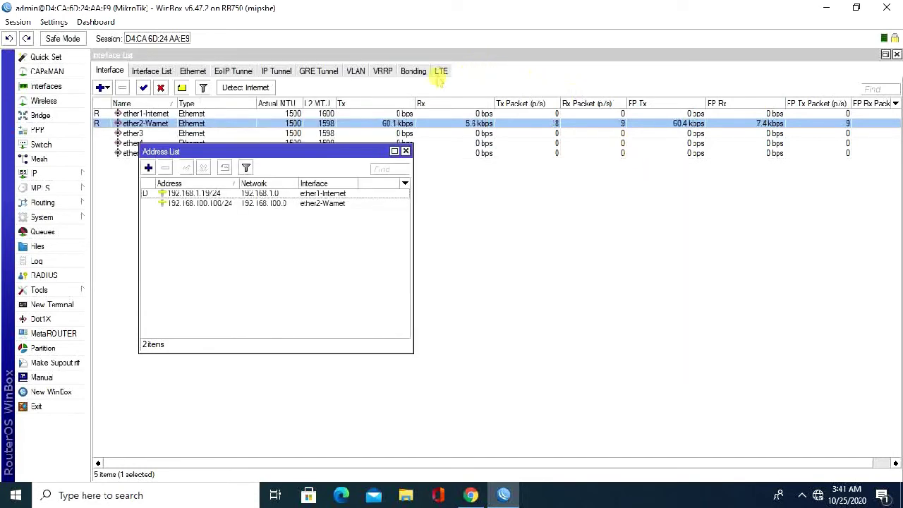
click(409, 149)
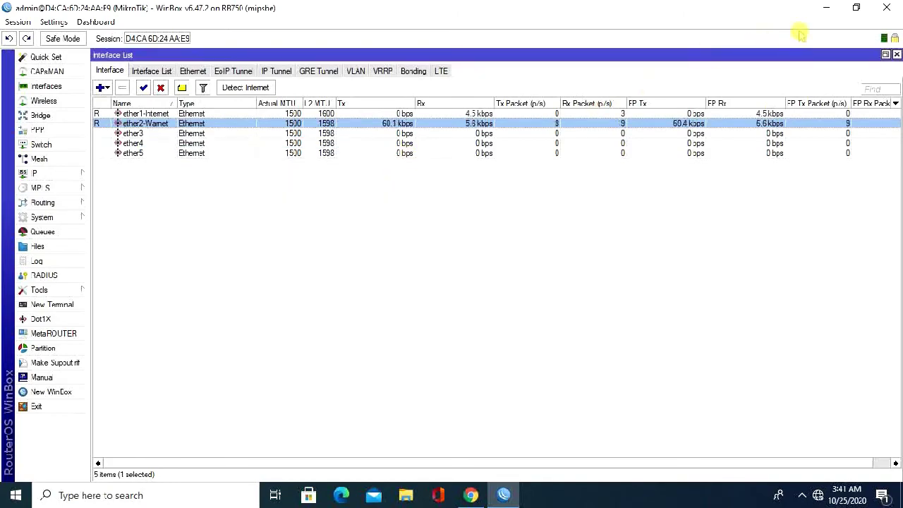
click(826, 8)
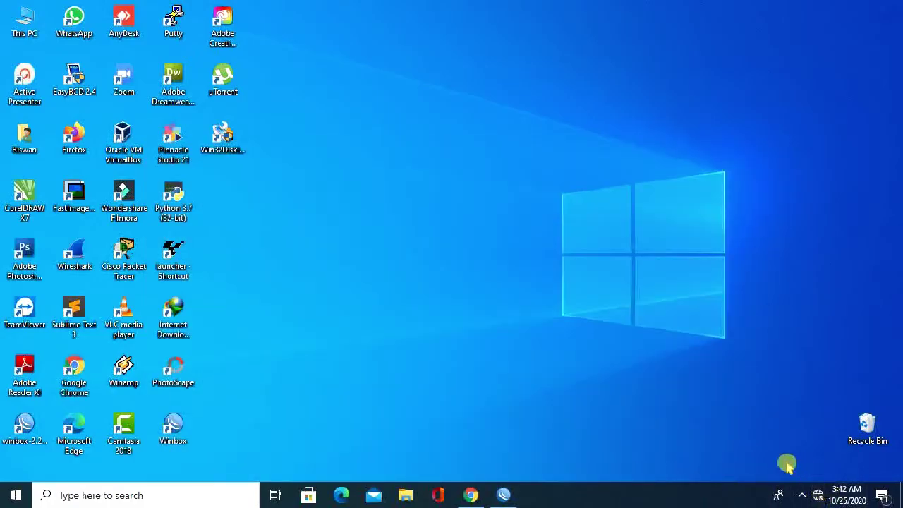
Open the properties of the Ethernet adapter from the Windows network adapter options.
right_click(818, 496)
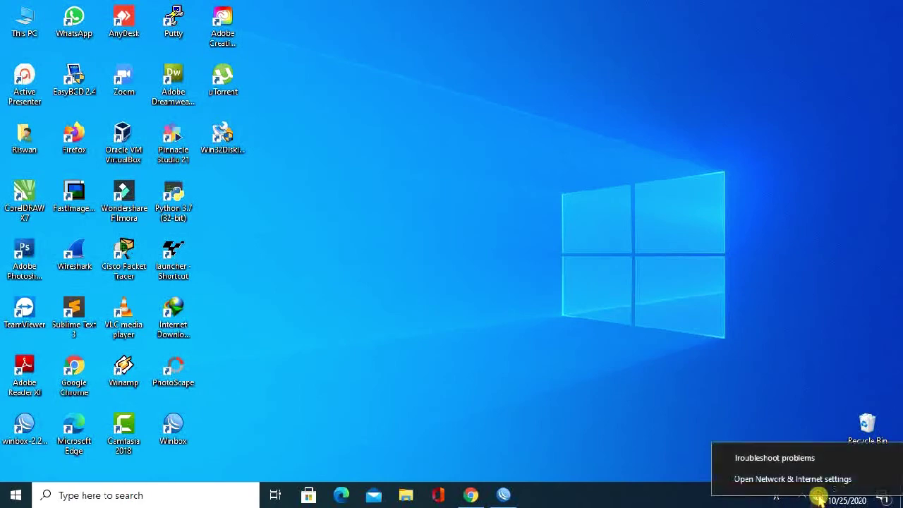
click(816, 479)
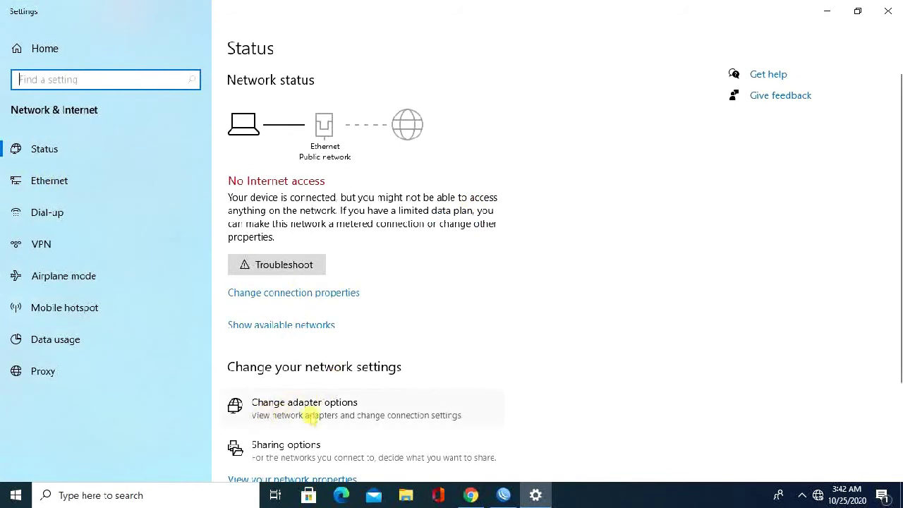
click(327, 413)
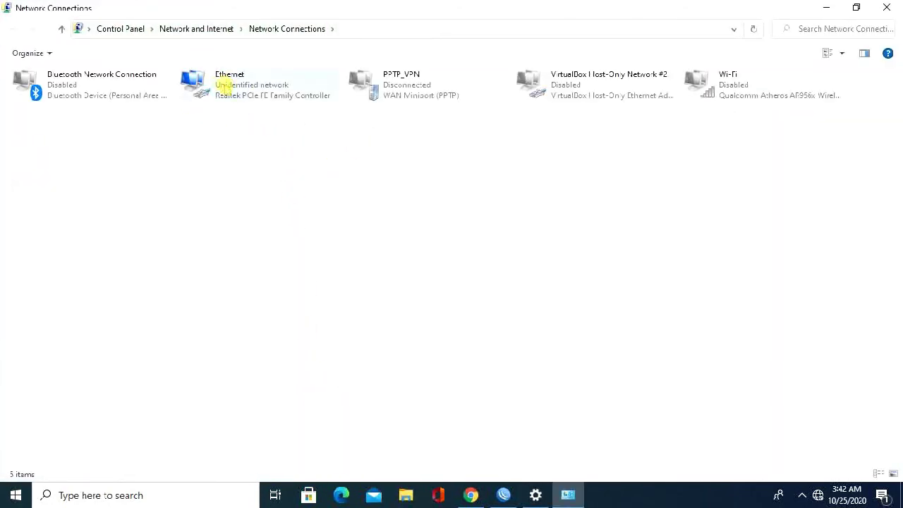
click(248, 102)
right_click(242, 91)
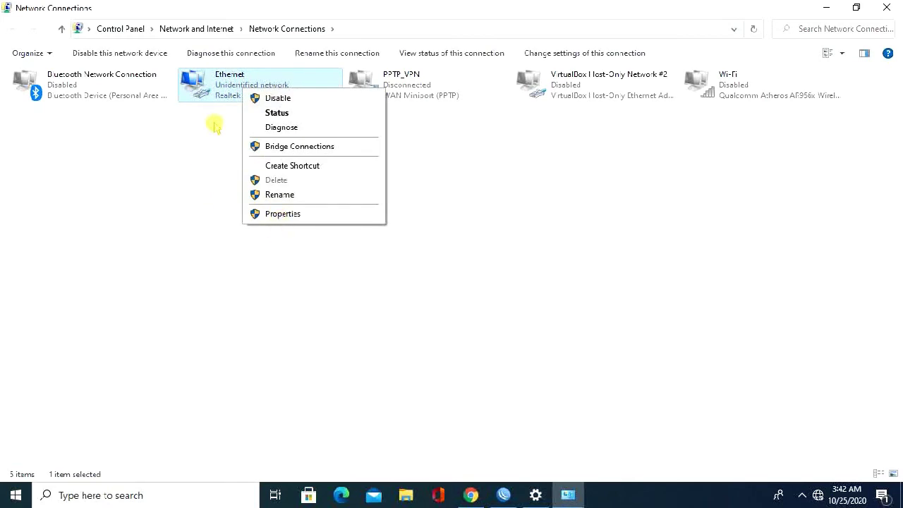
click(270, 213)
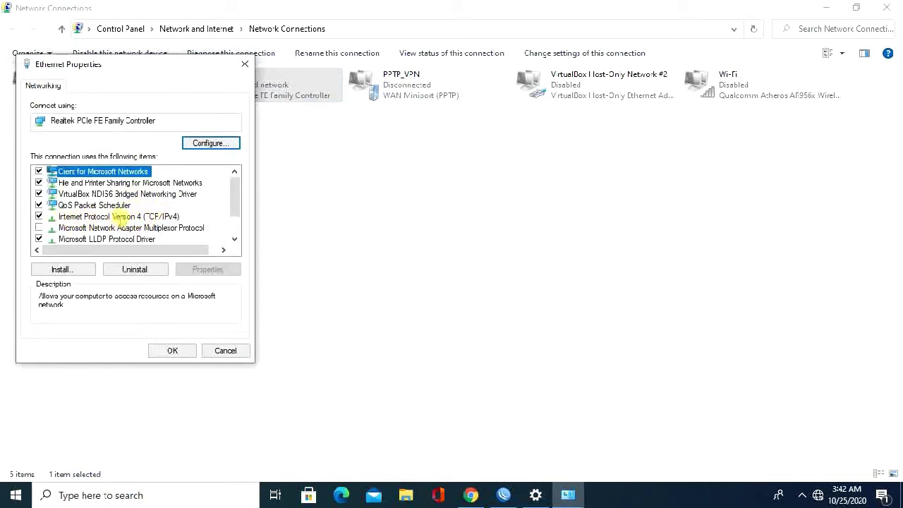
Open the Ethernet adapter's IPv4 properties, and look up the ether2-Warnet address in WinBox's address list.
click(144, 216)
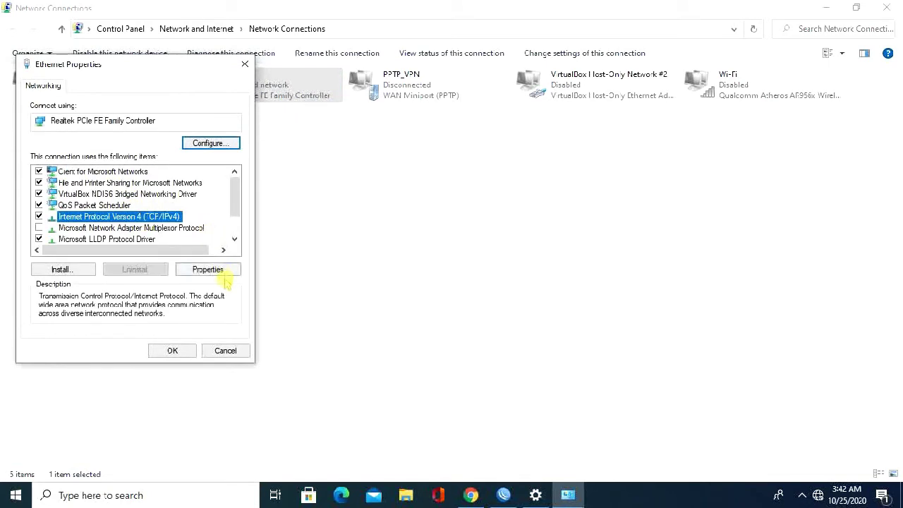
click(212, 271)
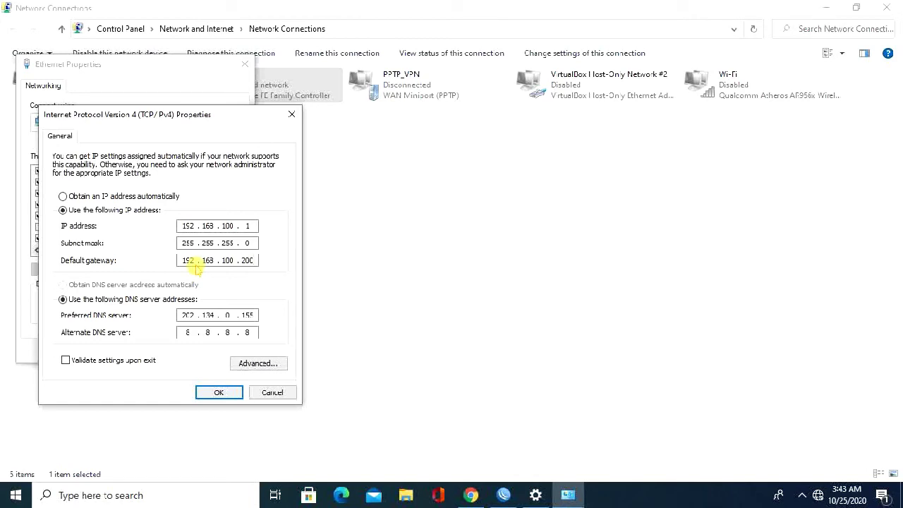
click(503, 496)
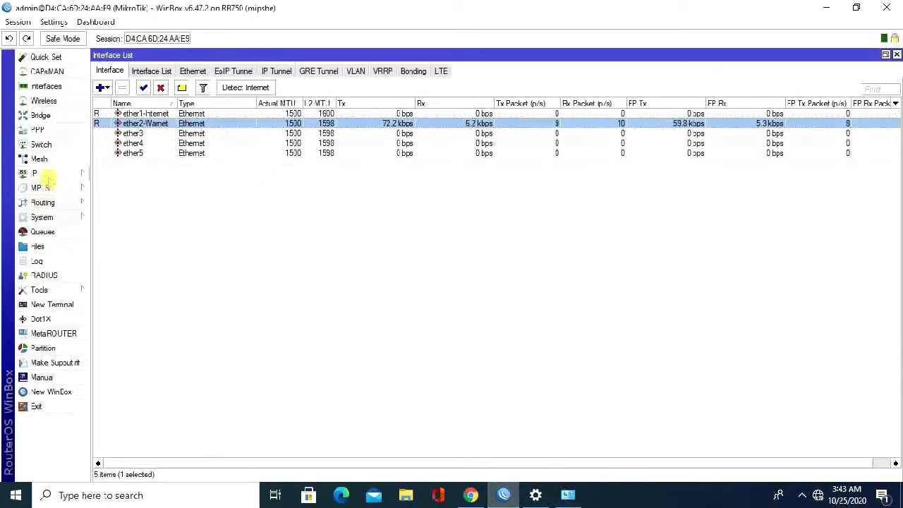
click(43, 174)
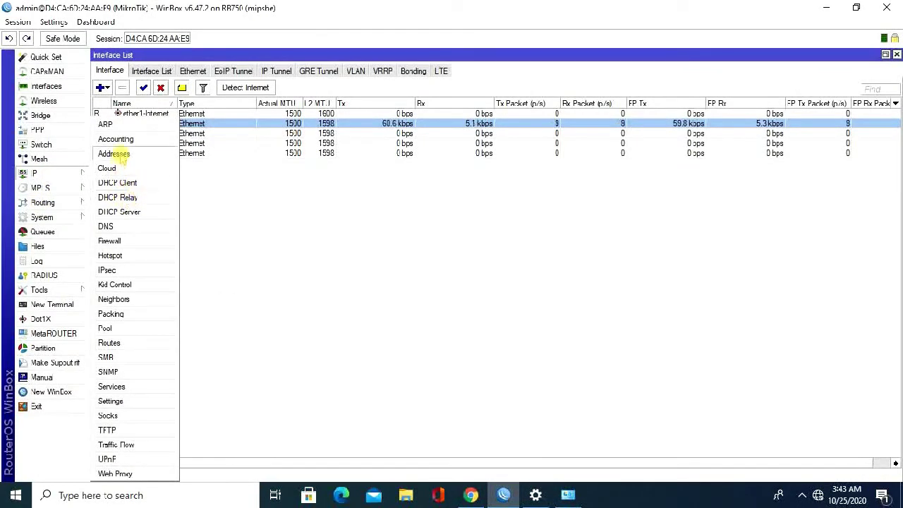
click(114, 154)
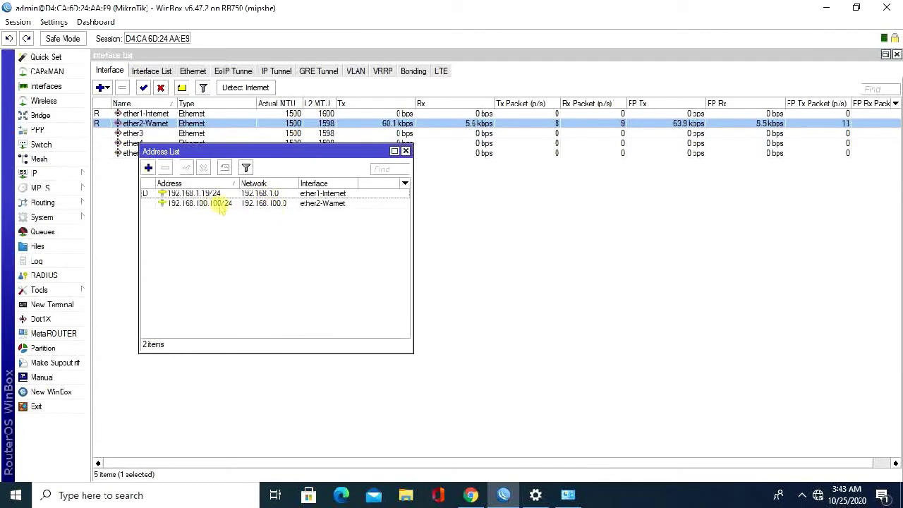
Set the Ethernet adapter's IPv4 default gateway to 192.168.100.100 in Windows and save the adapter properties.
click(826, 7)
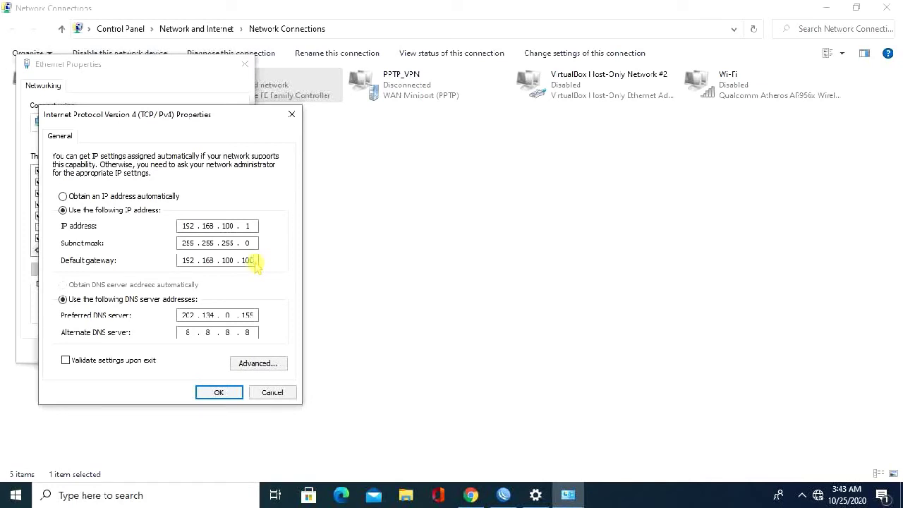
click(220, 391)
click(173, 350)
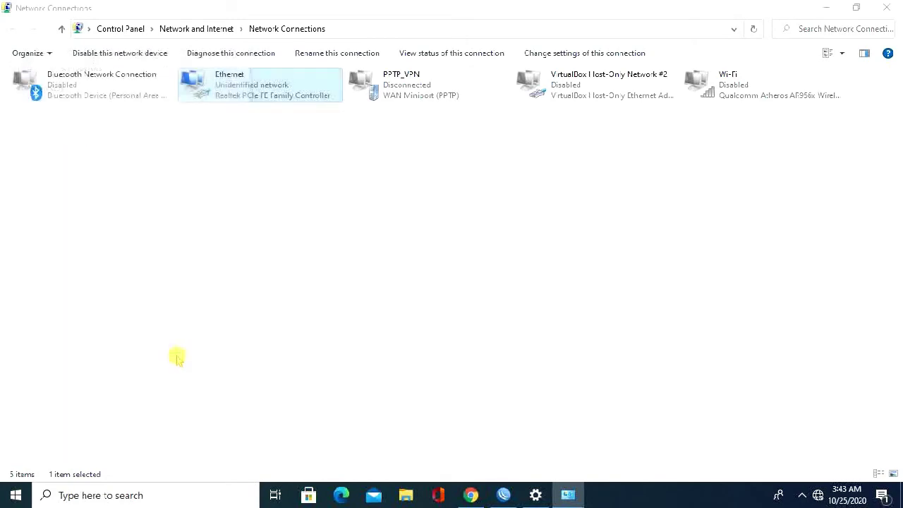
Switch to WinBox to check the PC-01 entry in the simple queues, and return to Network Connections.
click(505, 495)
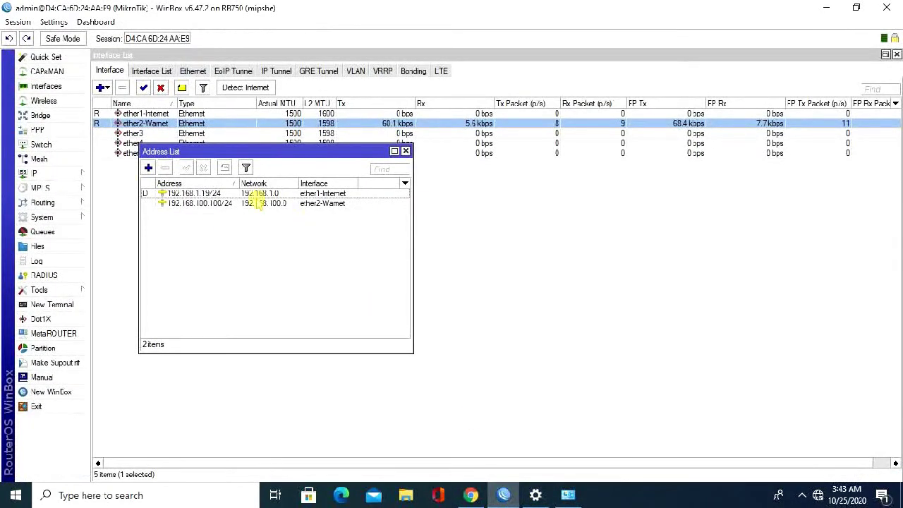
click(44, 231)
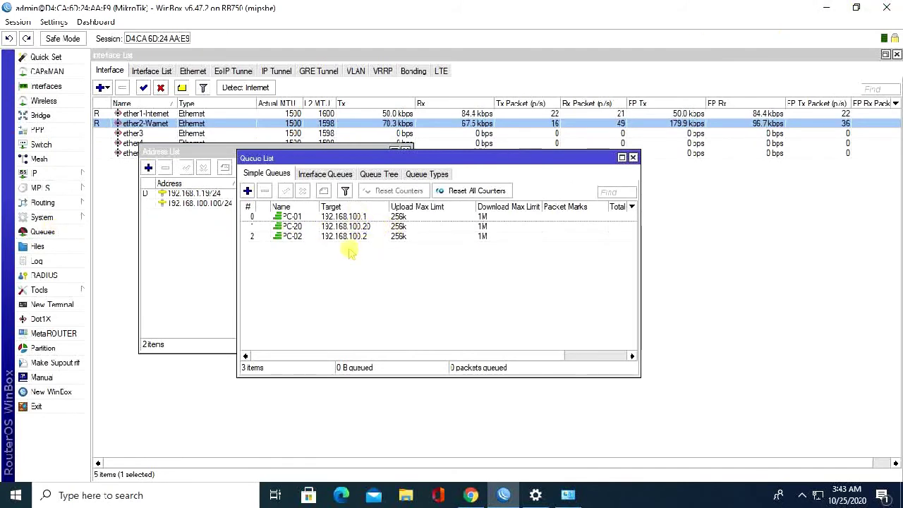
click(364, 217)
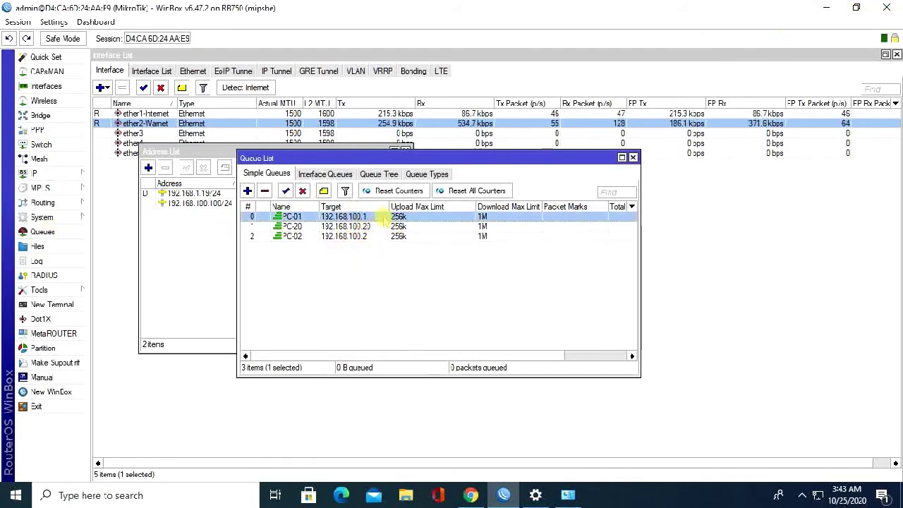
click(827, 8)
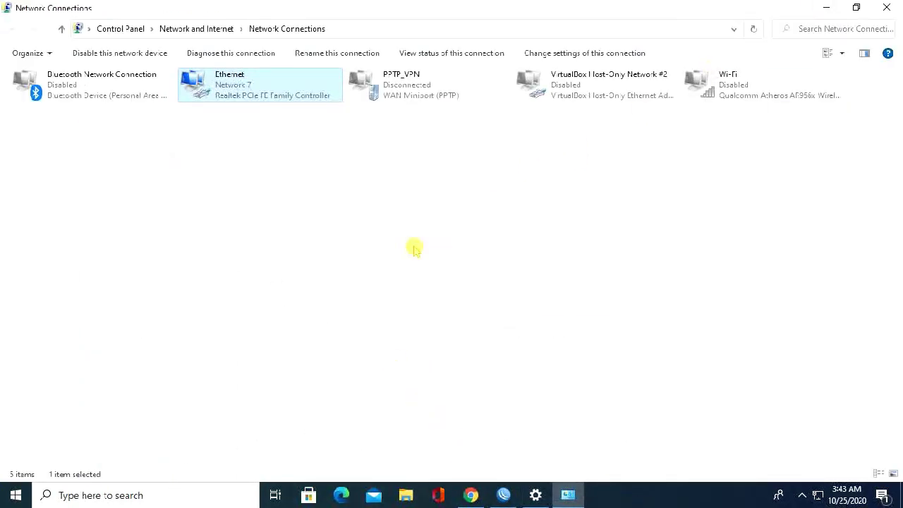
Review the IP address, gateway and DNS servers in the Ethernet adapter's IPv4 properties, and close the dialogs.
right_click(302, 116)
click(346, 221)
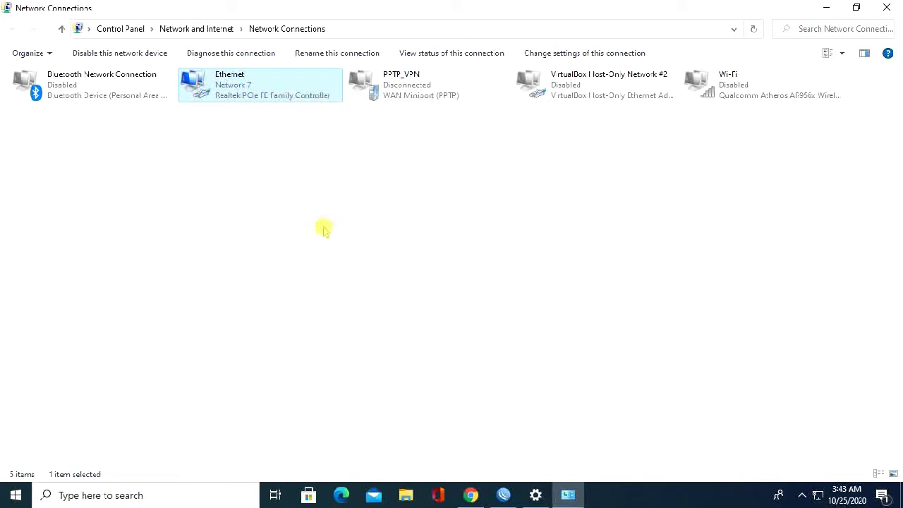
click(169, 216)
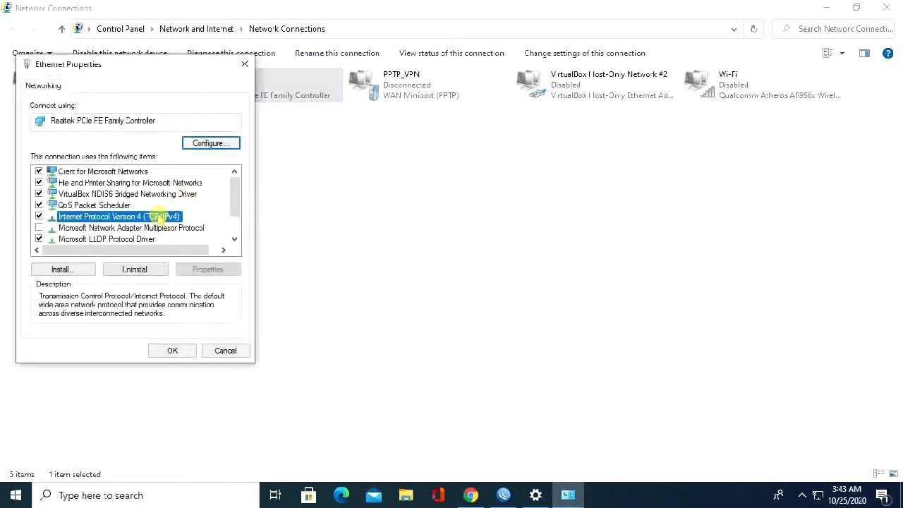
click(224, 273)
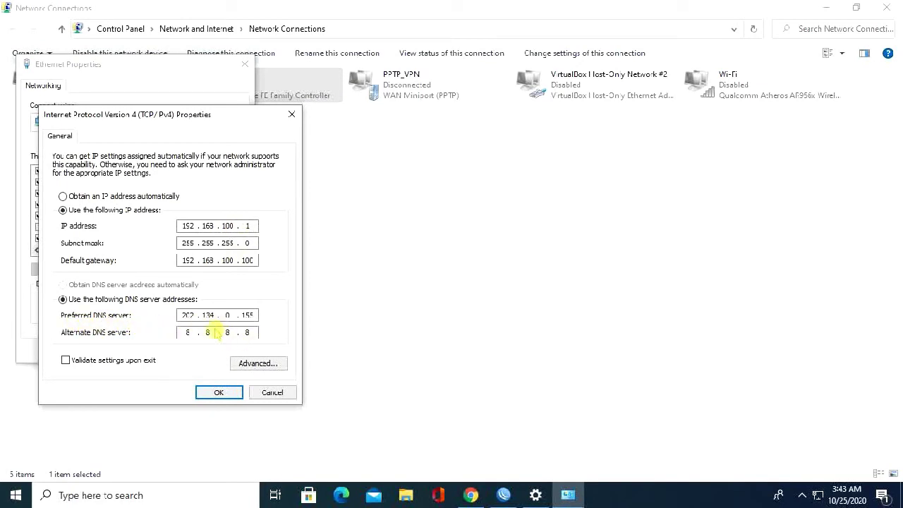
click(218, 393)
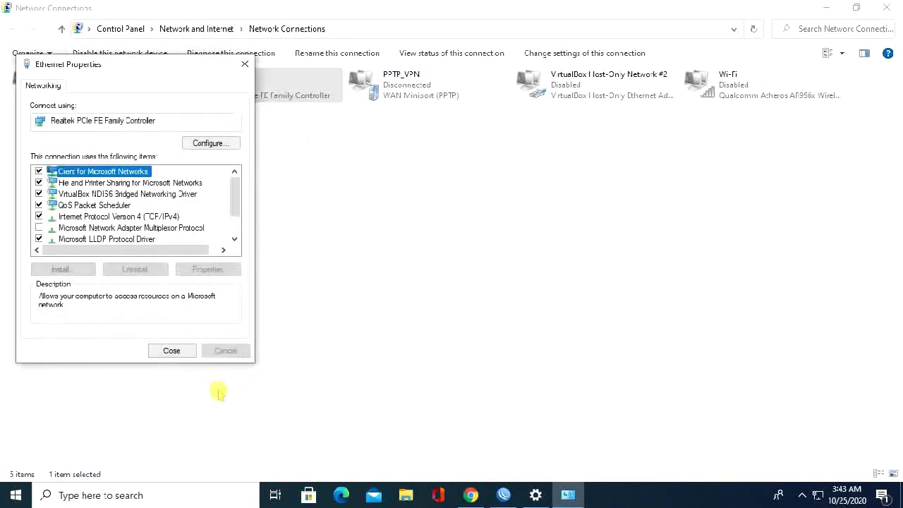
click(173, 350)
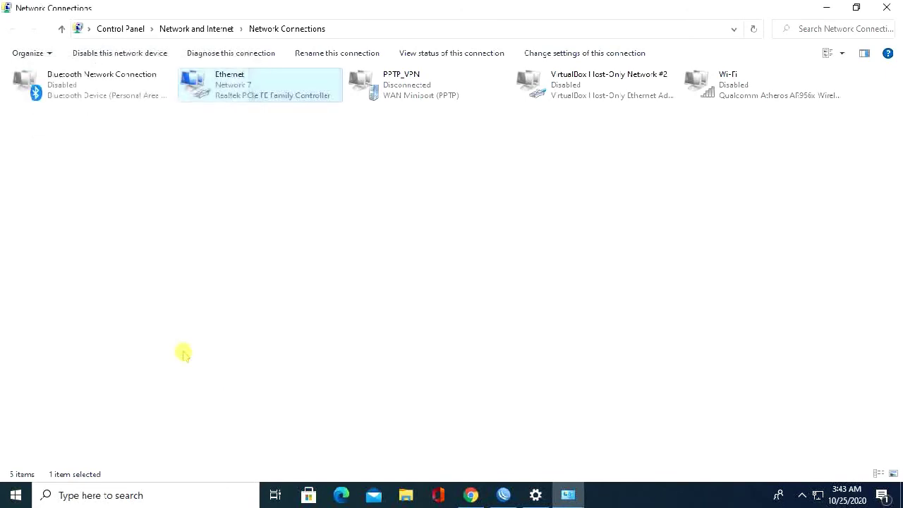
Minimize the Network Connections and Settings windows, and open youtube.com in Chrome.
mouse_move(816, 496)
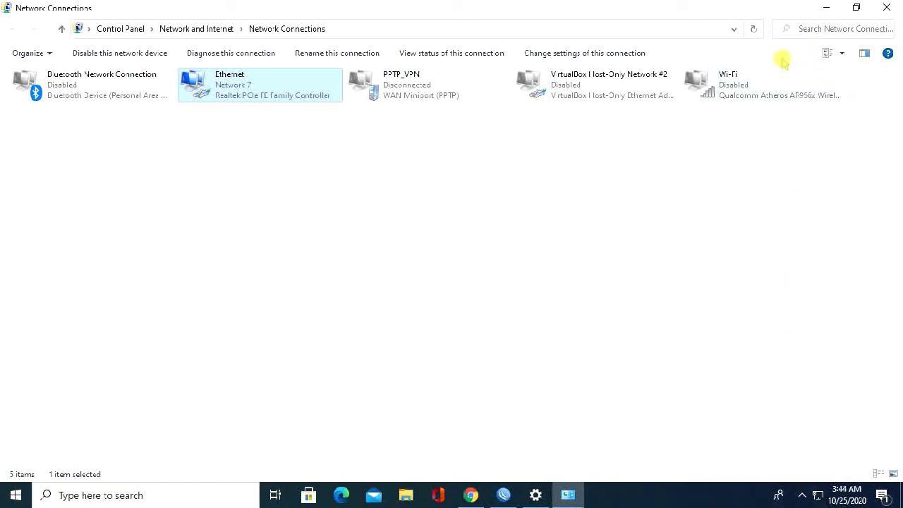
click(827, 7)
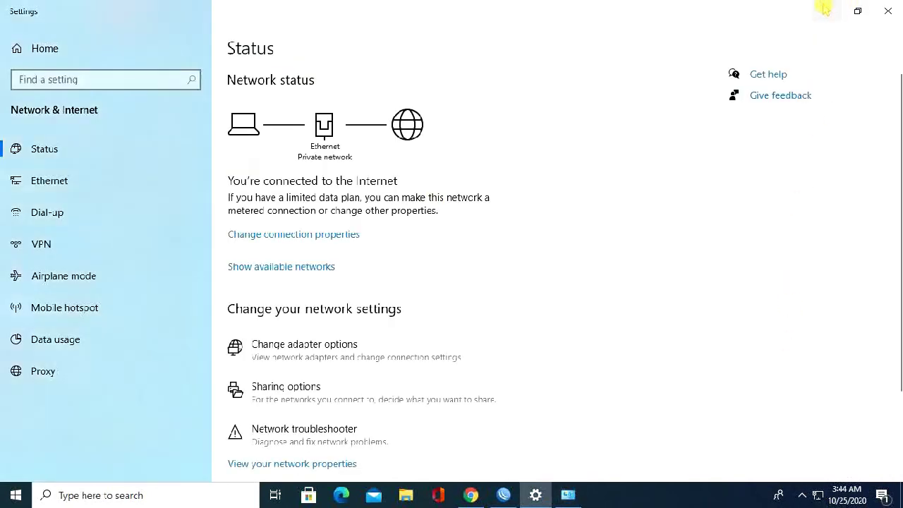
click(824, 7)
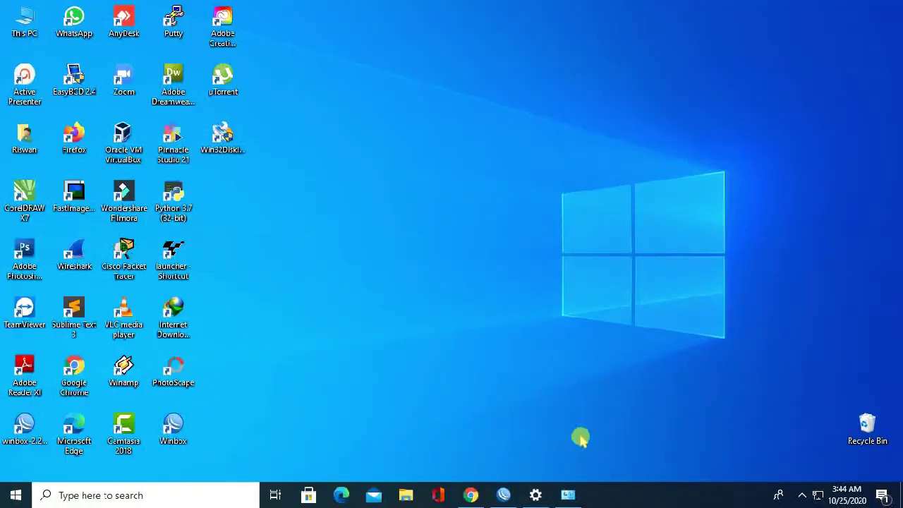
click(470, 495)
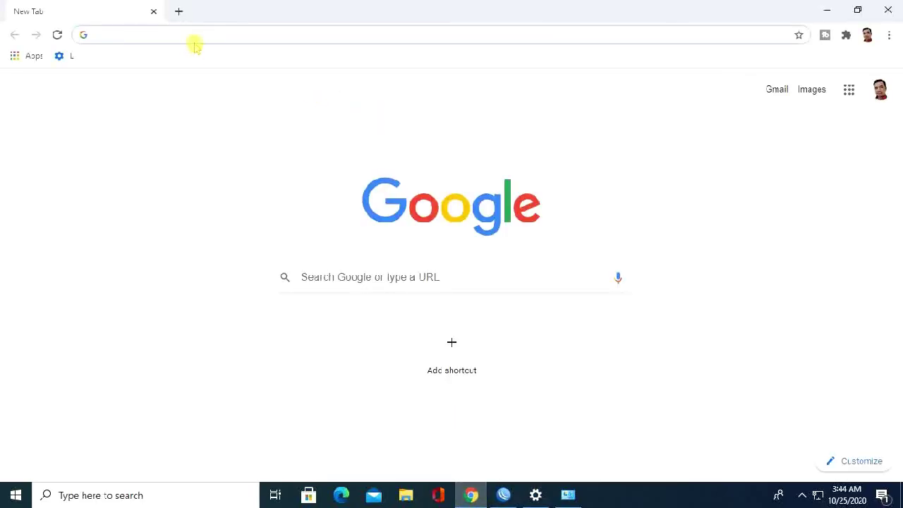
text(y)
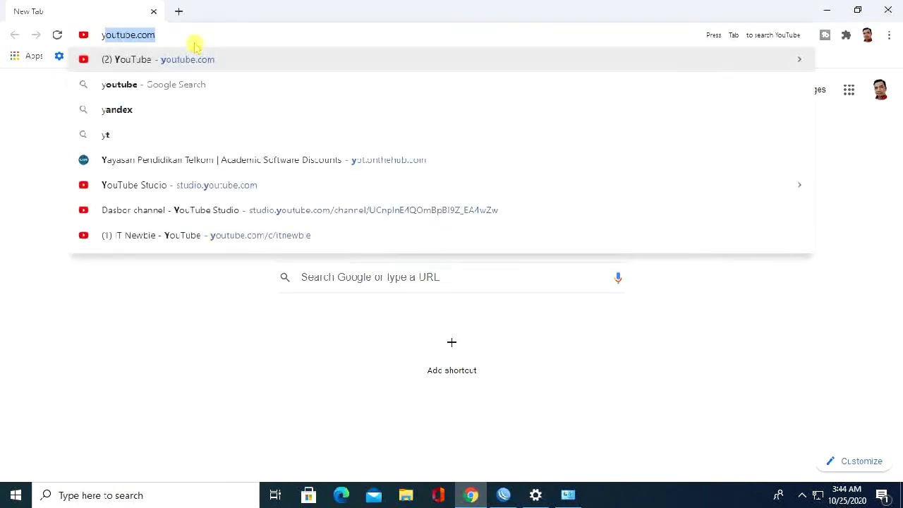
key(Return)
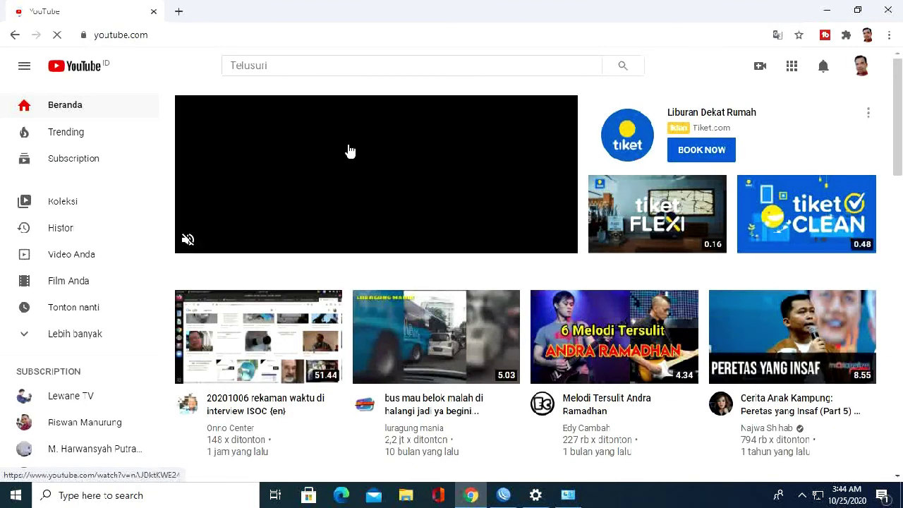
click(277, 63)
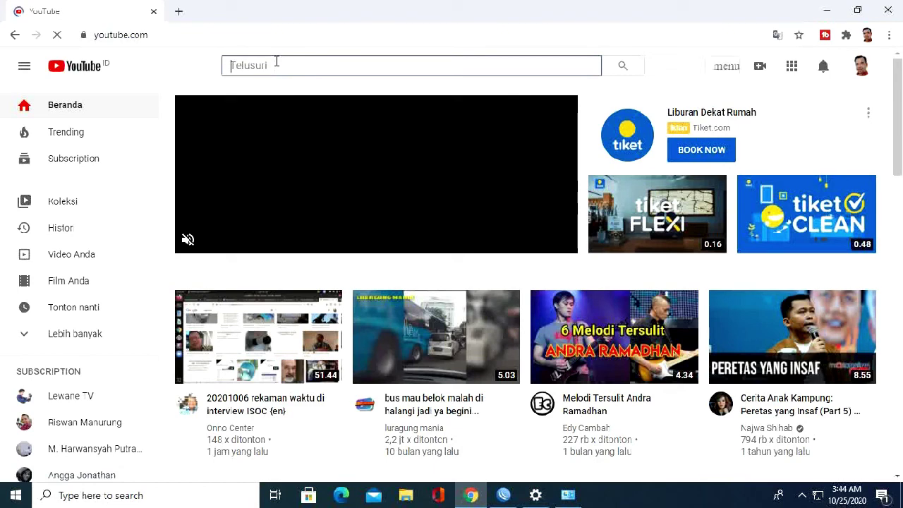
text(it nebie)
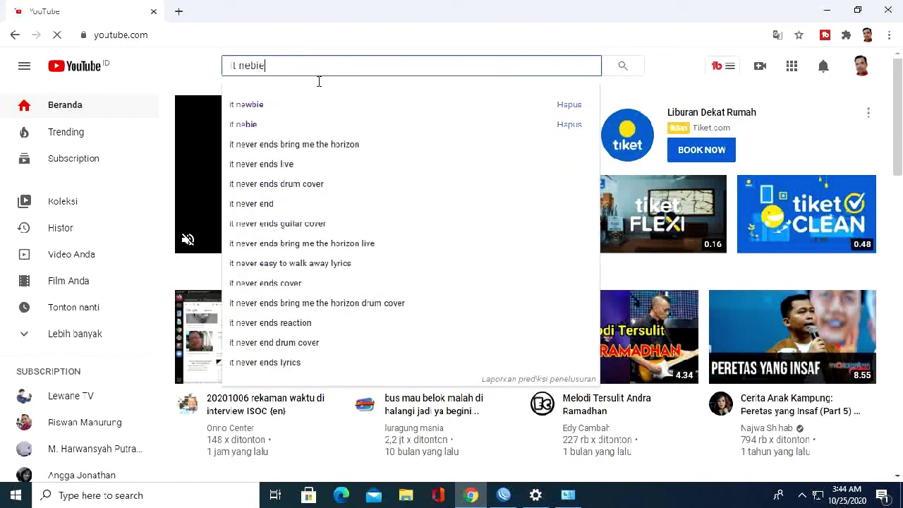
key(Return)
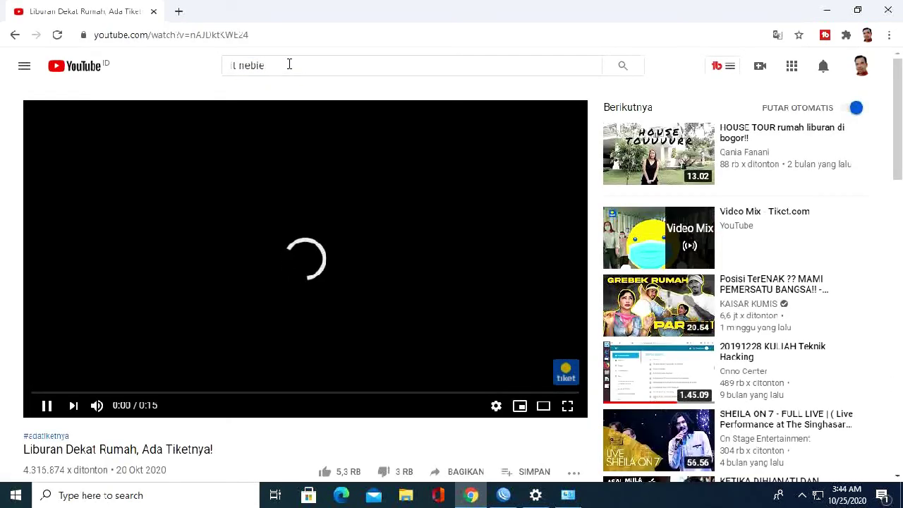
Search YouTube for "it newbie" and browse the results to test the internet connection.
click(290, 65)
drag(278, 66, 191, 64)
text(it newbie)
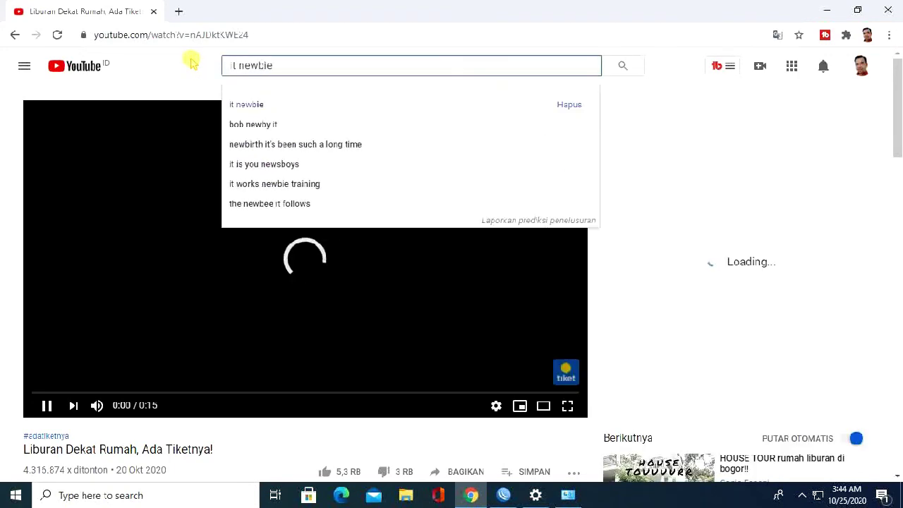
key(Return)
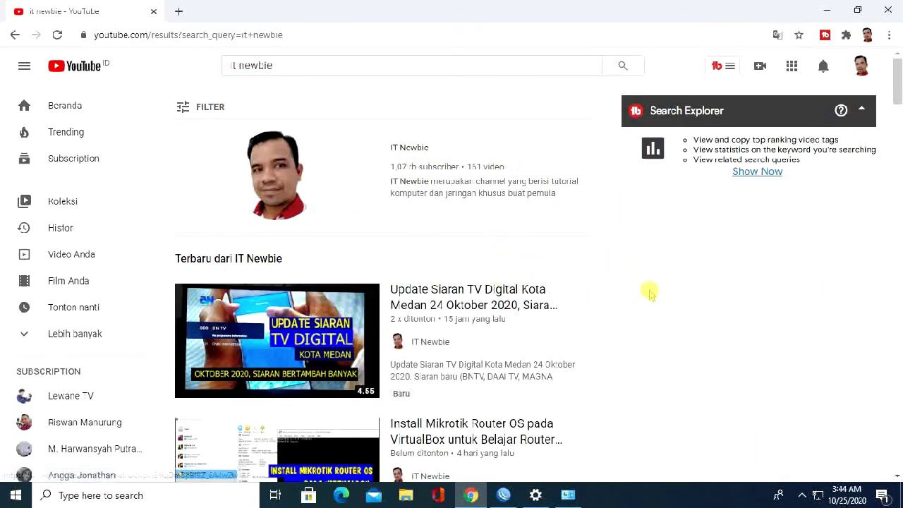
scroll(531, 310, down, 2)
scroll(531, 310, up, 2)
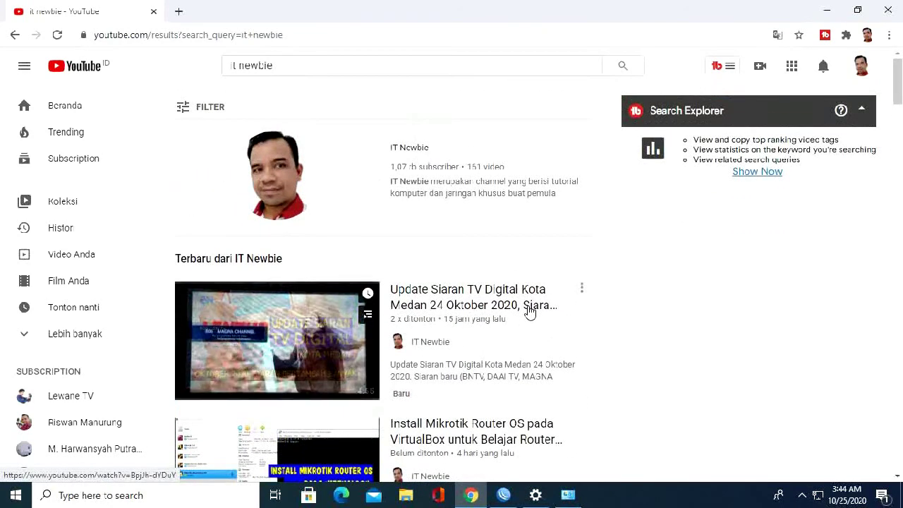
Switch to WinBox and close the Queue List and Address List windows.
click(503, 495)
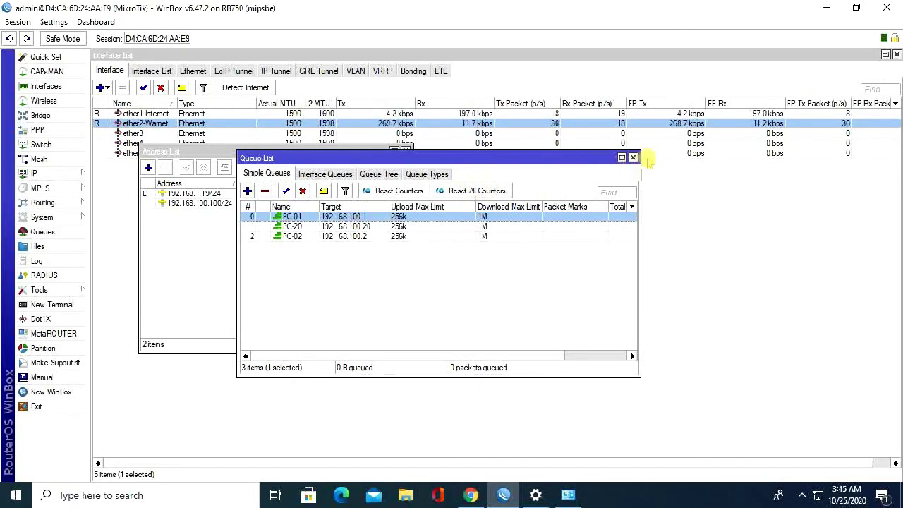
click(632, 157)
click(406, 151)
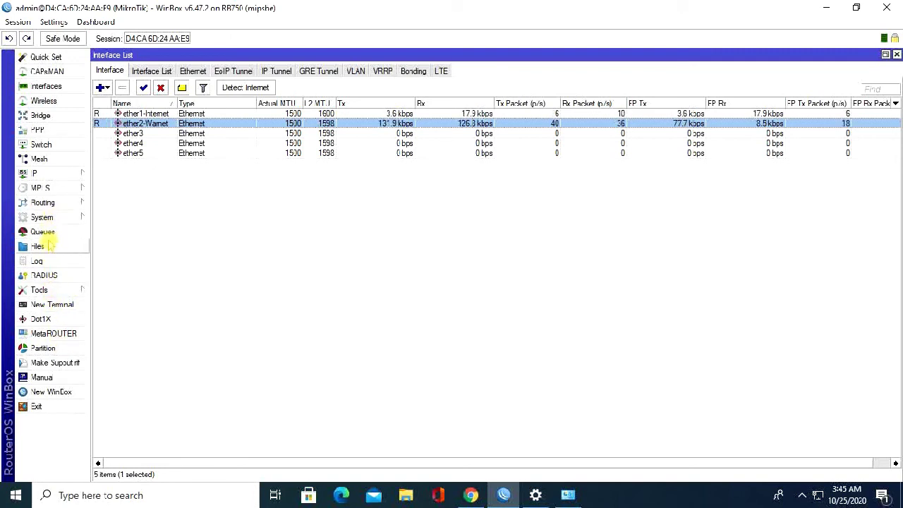
Reopen the Queue List, widen its window, and show the Upload column for the simple queues.
click(45, 232)
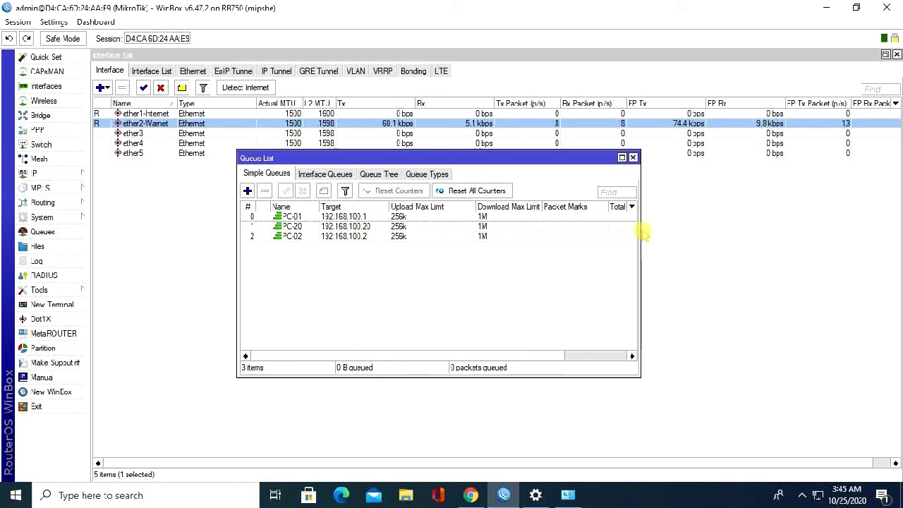
drag(639, 231, 866, 231)
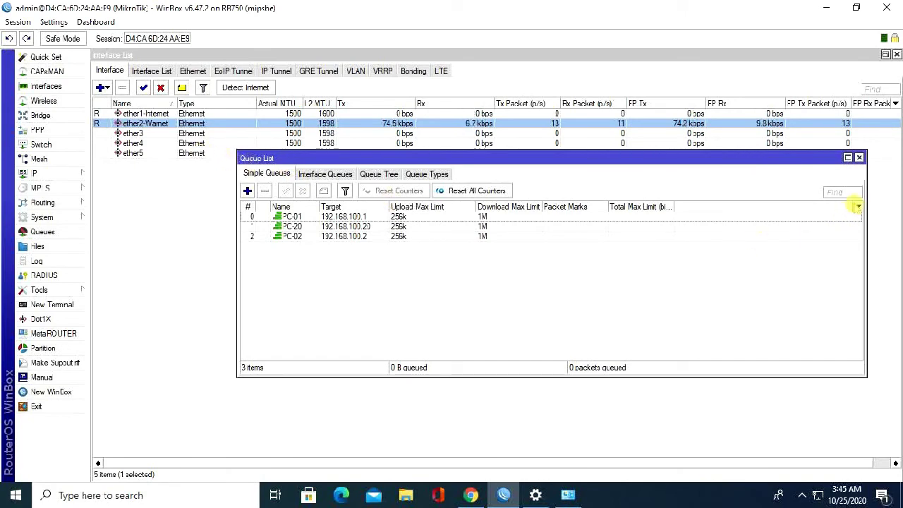
click(857, 206)
mouse_move(818, 269)
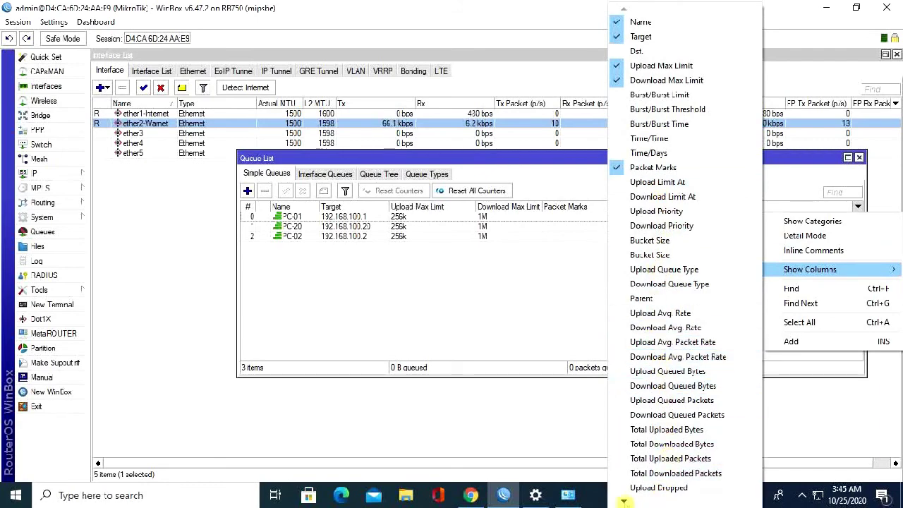
mouse_move(623, 501)
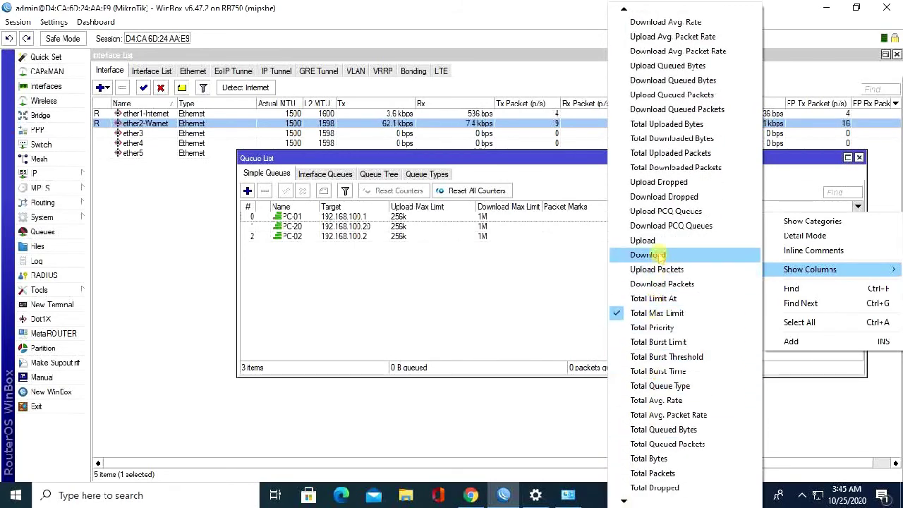
click(661, 240)
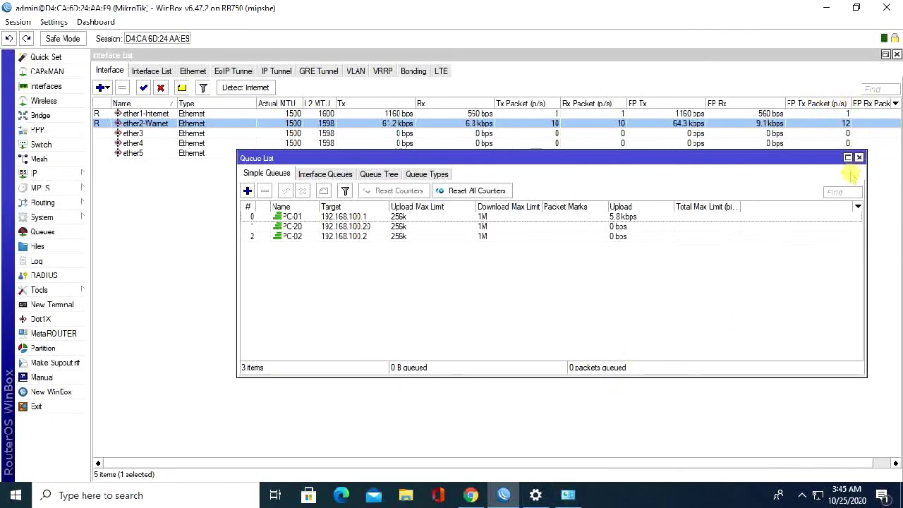
Show the Download column for the simple queues and select the PC-01 queue.
click(857, 207)
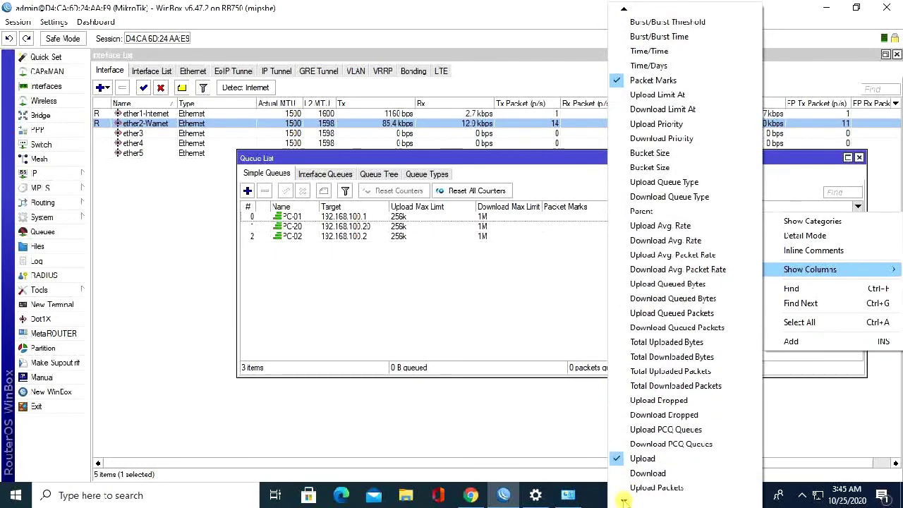
click(661, 459)
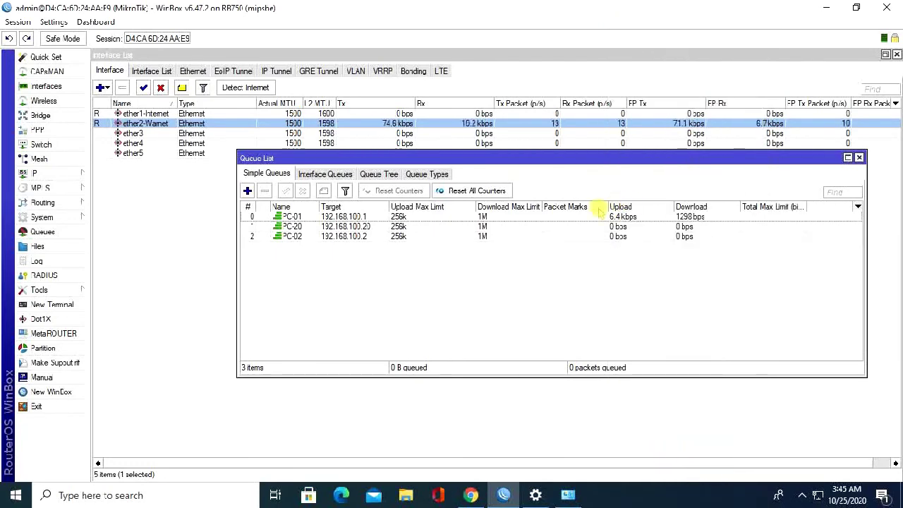
click(627, 218)
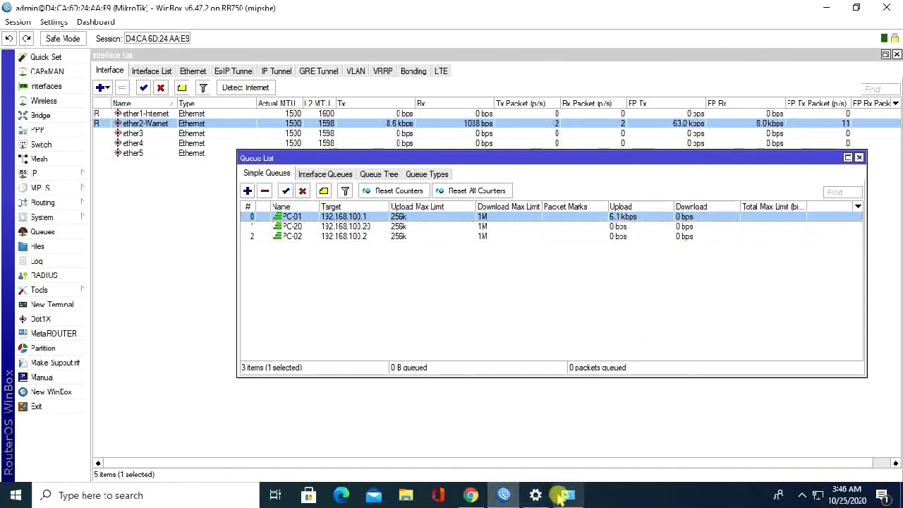
Switch to Chrome and open speedtest.net in a new tab.
mouse_move(481, 499)
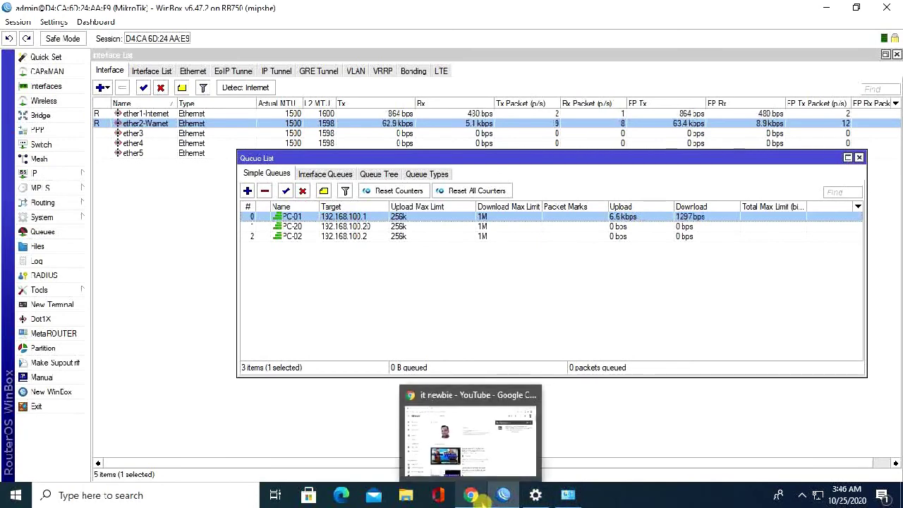
click(469, 434)
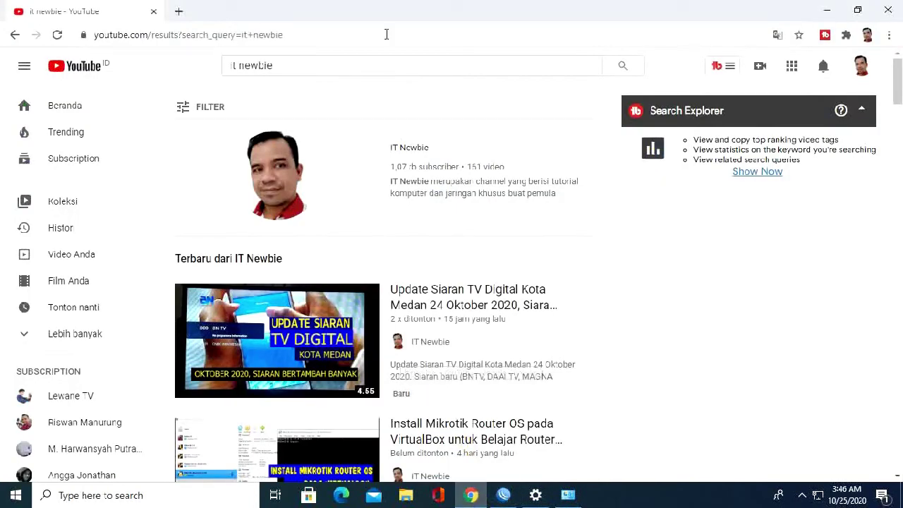
click(178, 11)
text(spee)
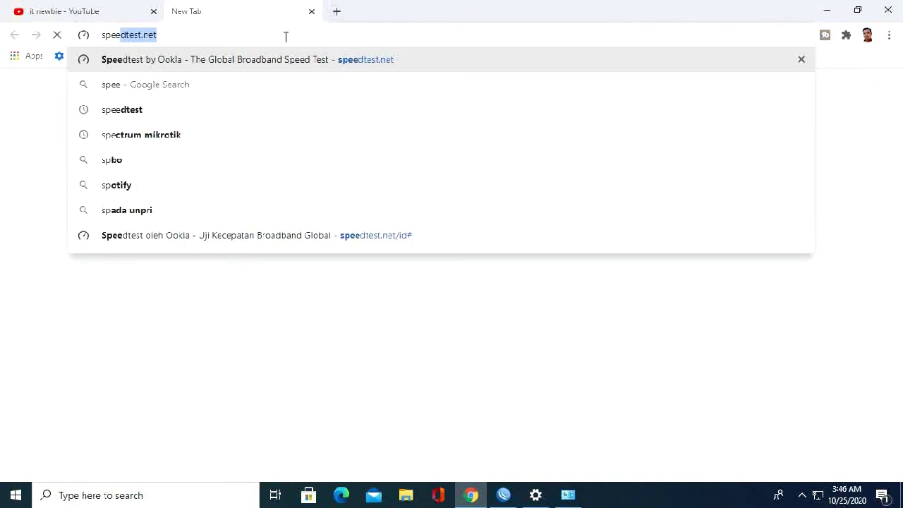
key(Return)
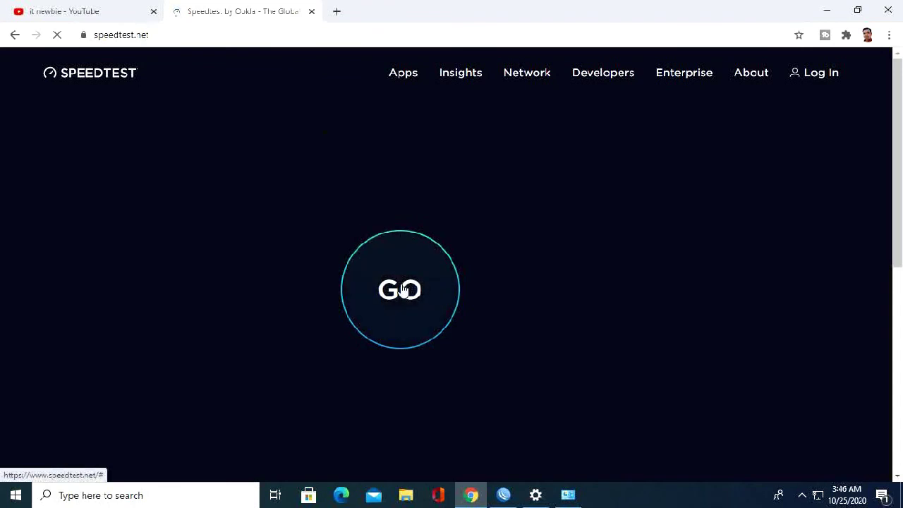
Start the Speedtest by Ookla measurement, retrying until the test begins connecting.
click(403, 290)
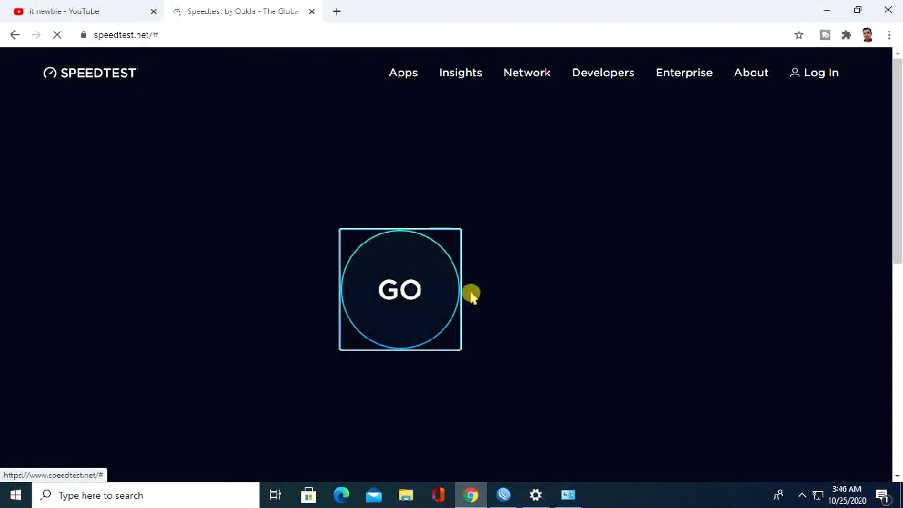
click(464, 295)
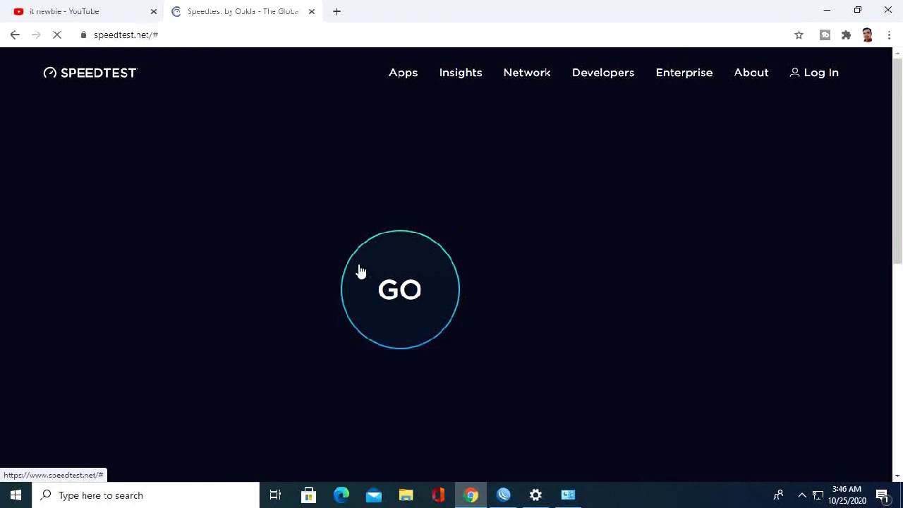
click(411, 291)
drag(894, 138, 897, 115)
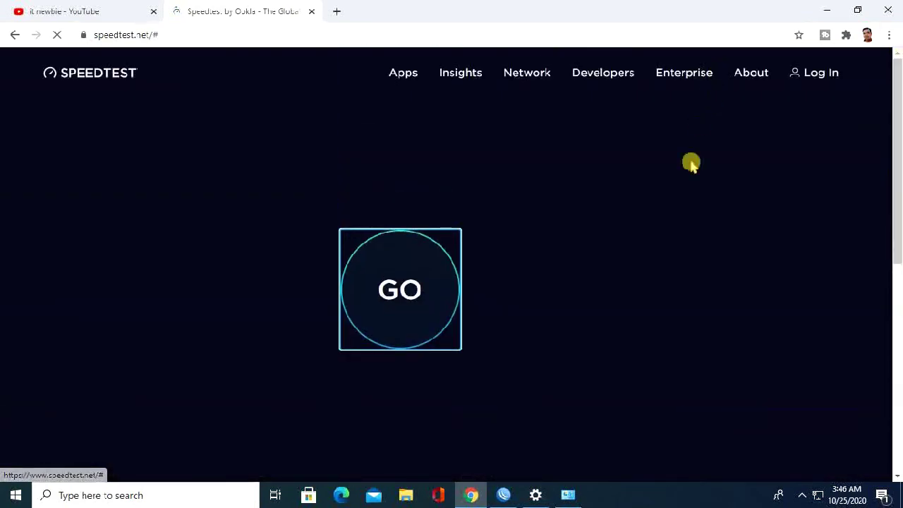
click(81, 12)
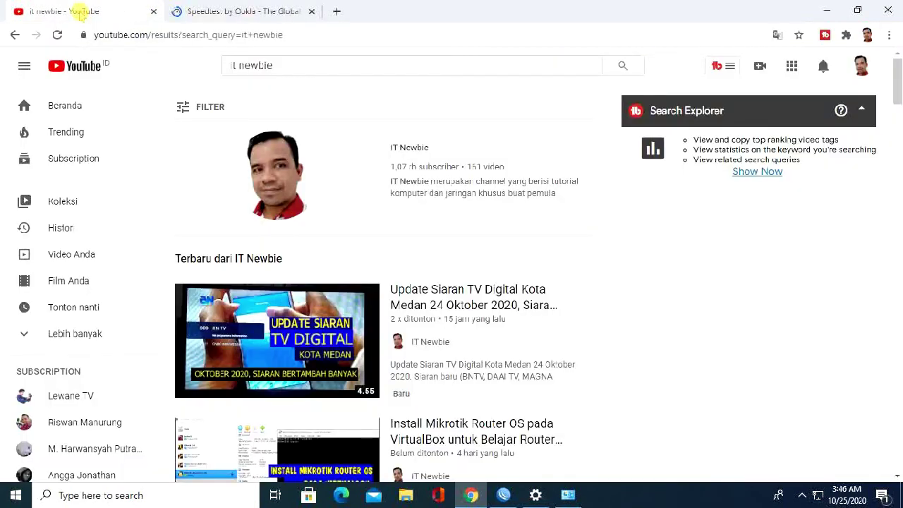
click(240, 8)
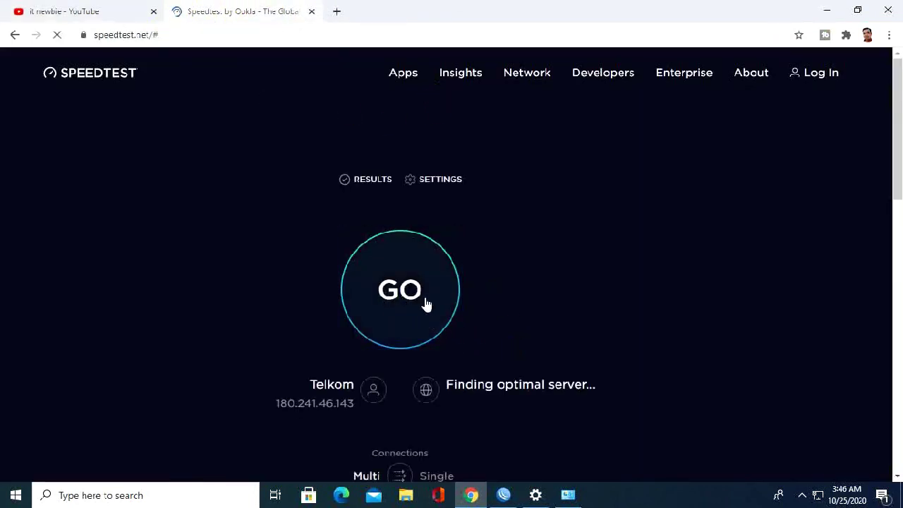
click(402, 282)
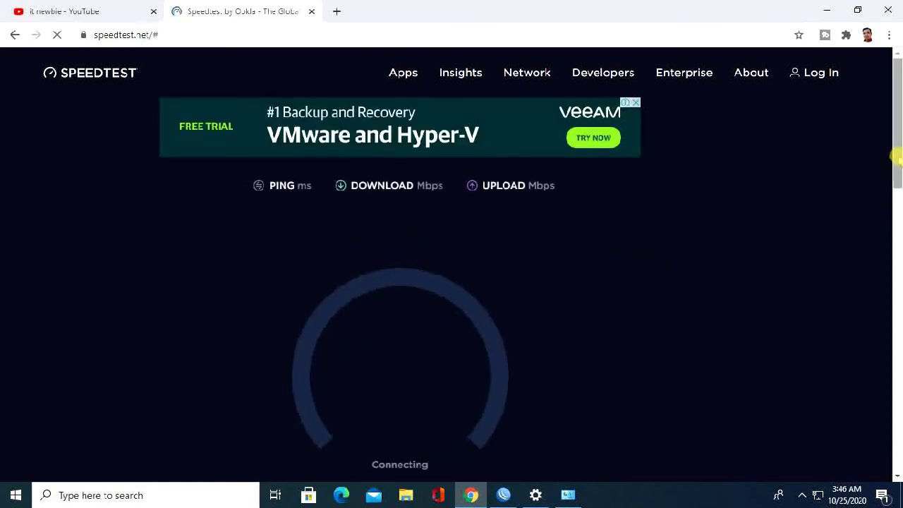
drag(894, 157, 896, 183)
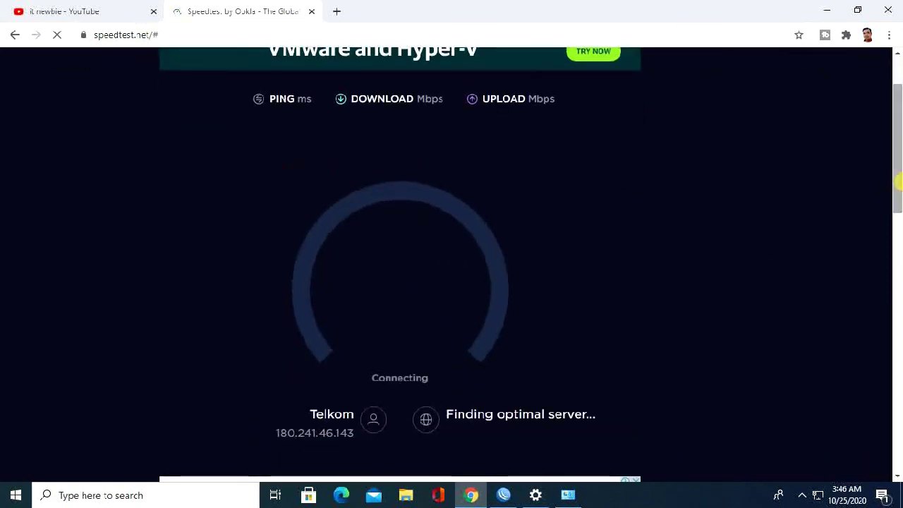
drag(898, 182, 898, 159)
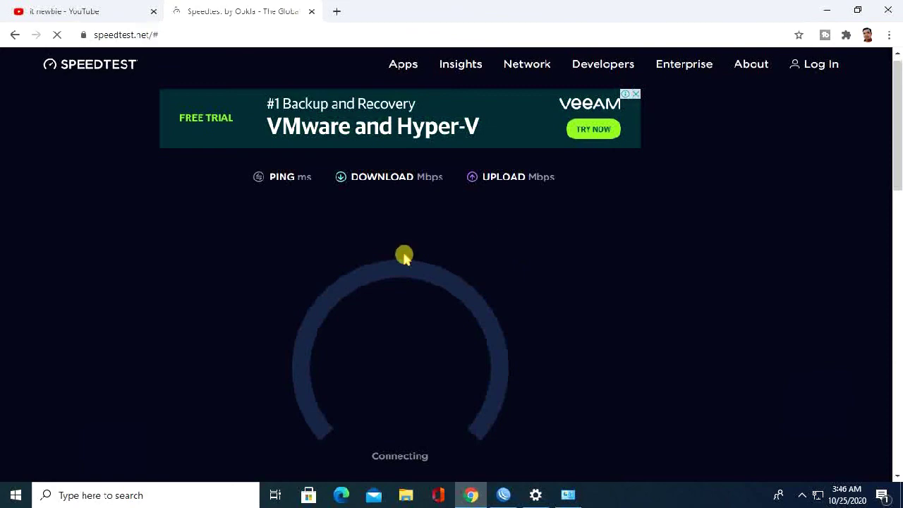
Compare the PC-01 queue's upload and download rates in WinBox with the running Speedtest and its final result in Chrome.
click(504, 495)
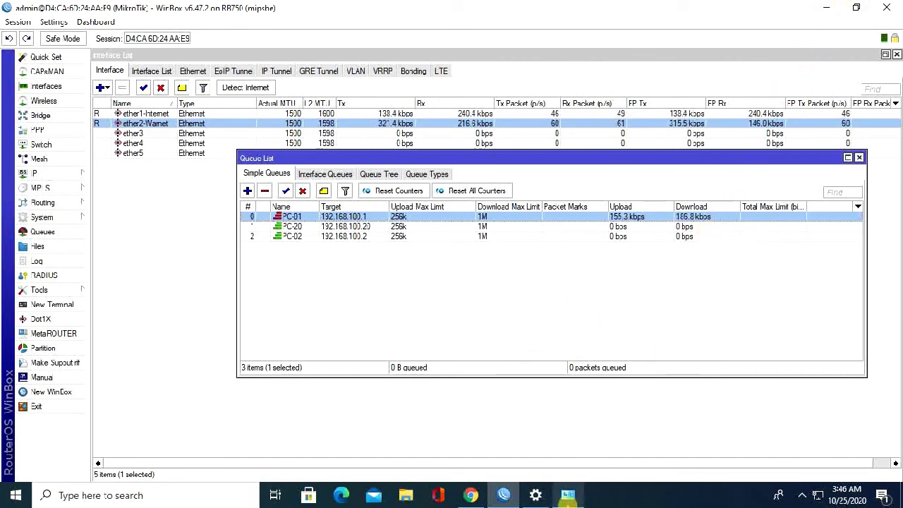
click(470, 495)
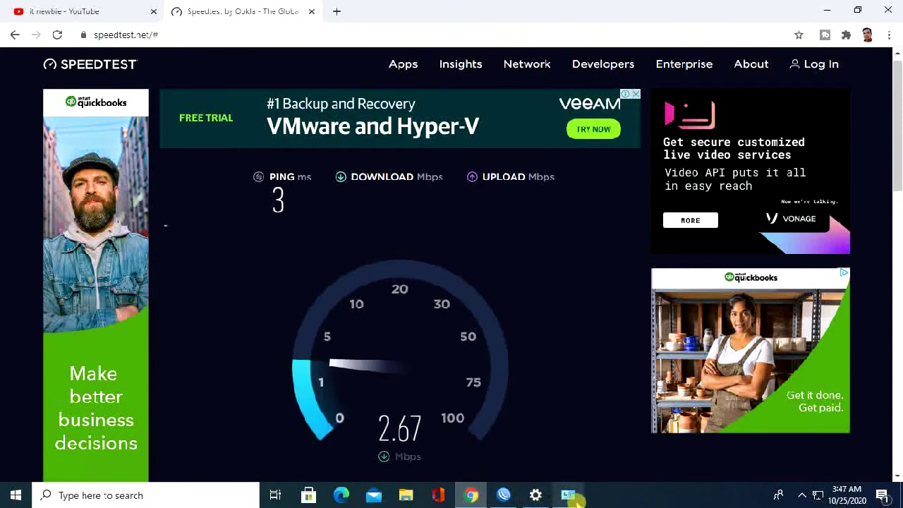
mouse_move(575, 498)
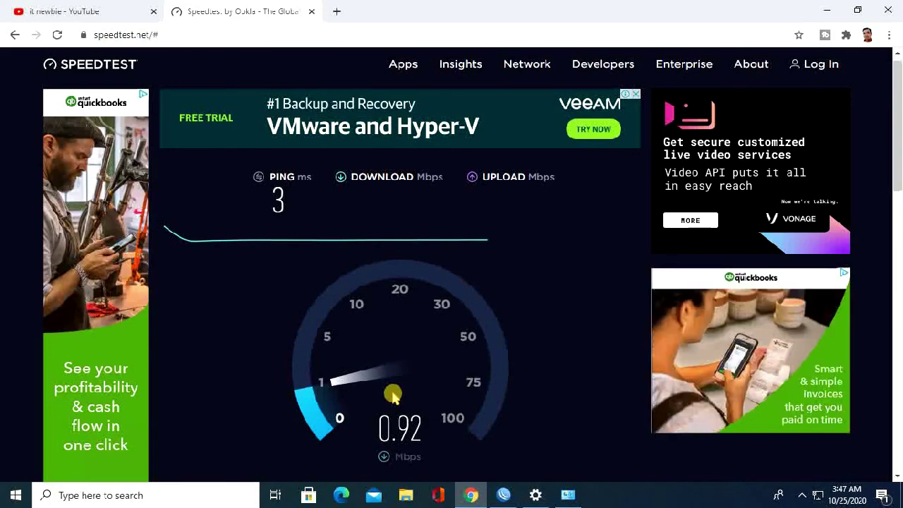
click(568, 495)
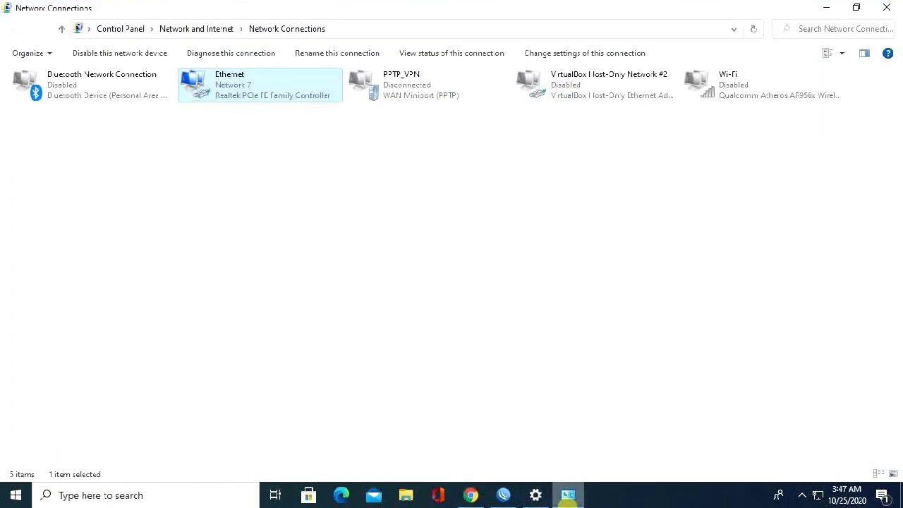
click(503, 495)
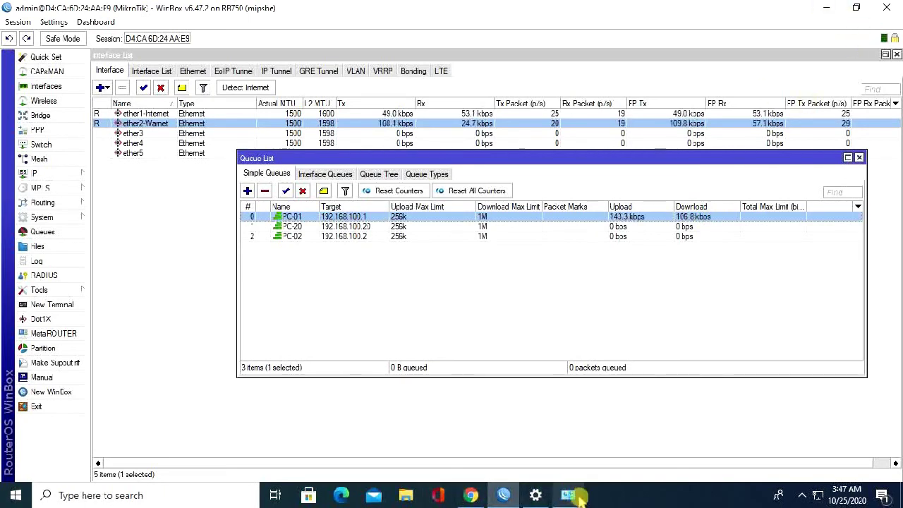
click(473, 495)
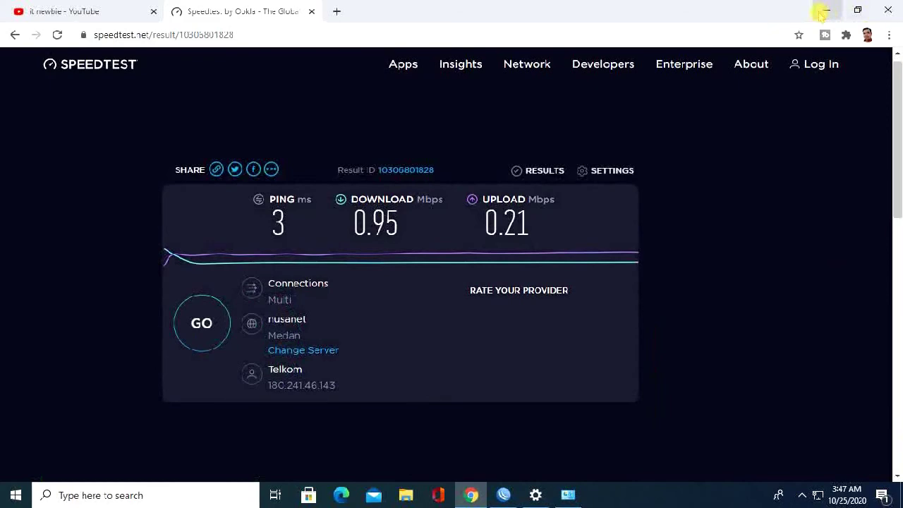
Minimize the Chrome, WinBox and Network Connections windows to return to the desktop.
click(824, 10)
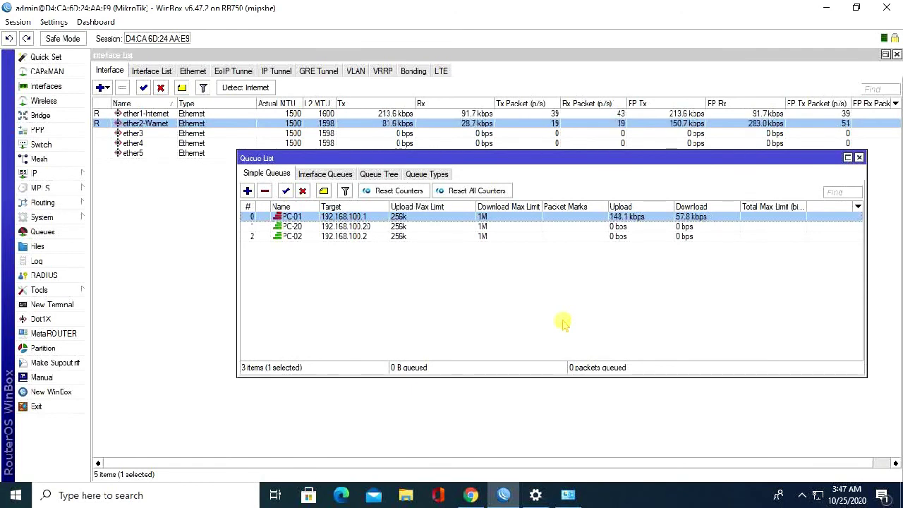
click(825, 7)
click(822, 8)
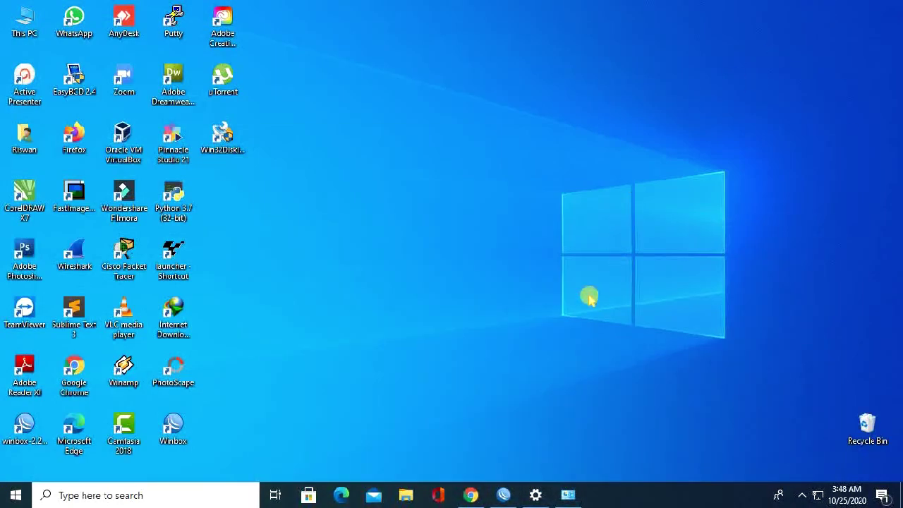